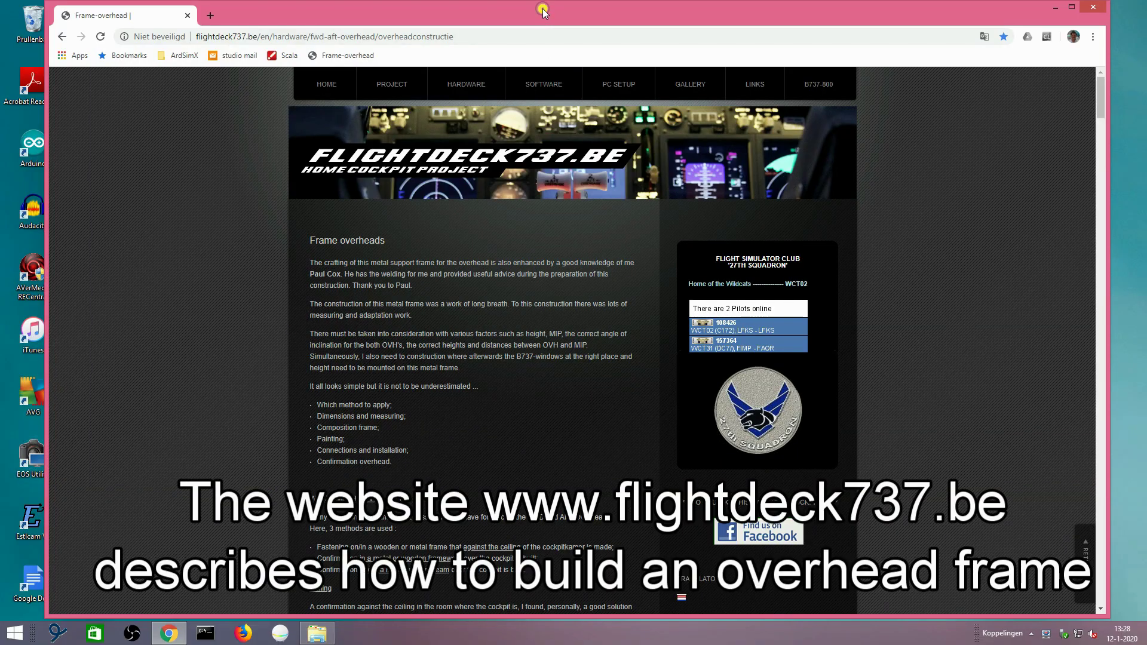
Step: Scroll the Frame overheads page and open the afmetingenbuizen.jpg frame dimensions drawing in a new tab
{"action": "scroll", "coordinate": [496, 207], "scroll_direction": "down", "scroll_amount": 2}
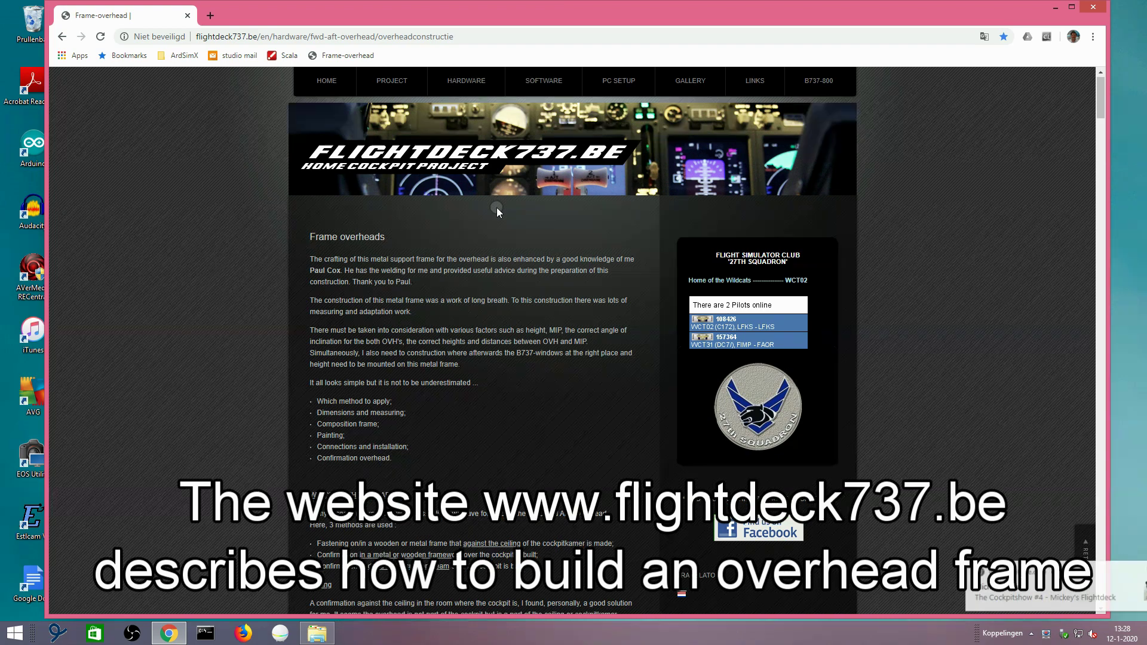
{"action": "scroll", "coordinate": [497, 207], "scroll_direction": "down", "scroll_amount": 2}
{"action": "scroll", "coordinate": [496, 207], "scroll_direction": "down", "scroll_amount": 1}
{"action": "scroll", "coordinate": [497, 206], "scroll_direction": "down", "scroll_amount": 3}
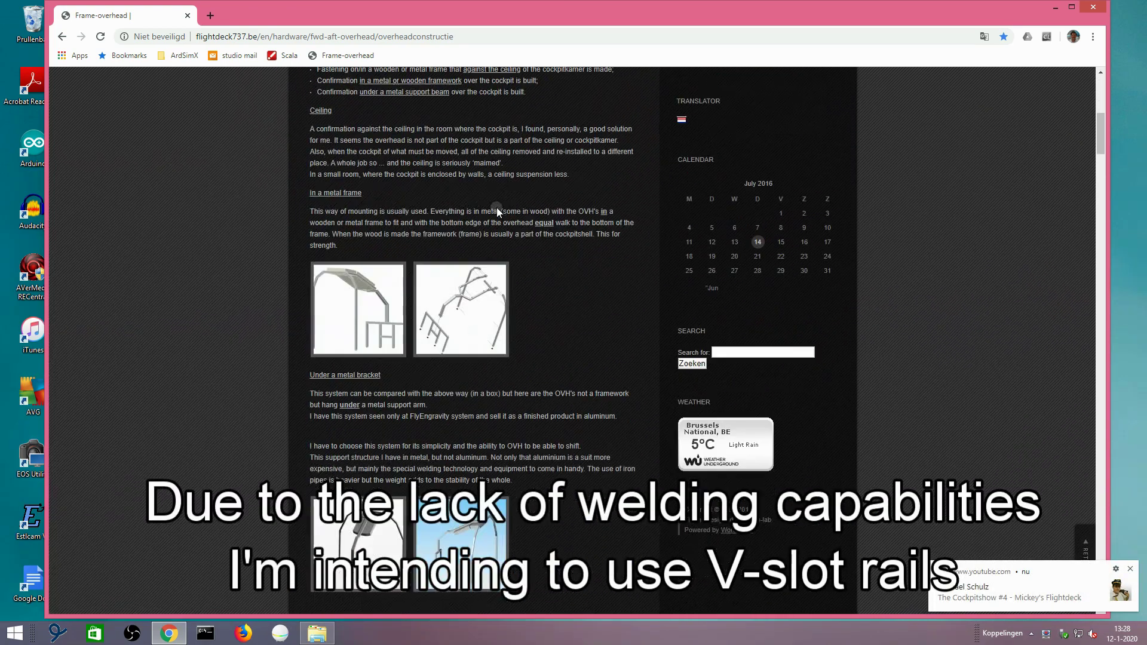
{"action": "scroll", "coordinate": [496, 206], "scroll_direction": "down", "scroll_amount": 1}
{"action": "scroll", "coordinate": [497, 207], "scroll_direction": "down", "scroll_amount": 3}
{"action": "scroll", "coordinate": [496, 209], "scroll_direction": "down", "scroll_amount": 3}
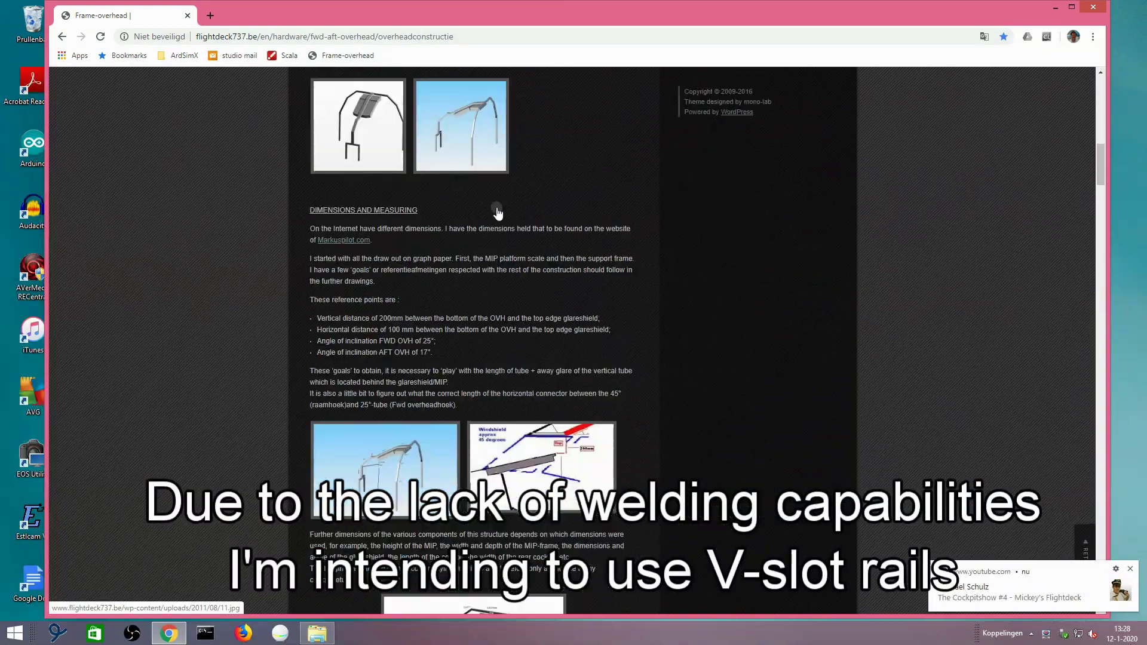
{"action": "scroll", "coordinate": [496, 210], "scroll_direction": "down", "scroll_amount": 1}
{"action": "scroll", "coordinate": [497, 209], "scroll_direction": "down", "scroll_amount": 1}
{"action": "scroll", "coordinate": [497, 209], "scroll_direction": "down", "scroll_amount": 1}
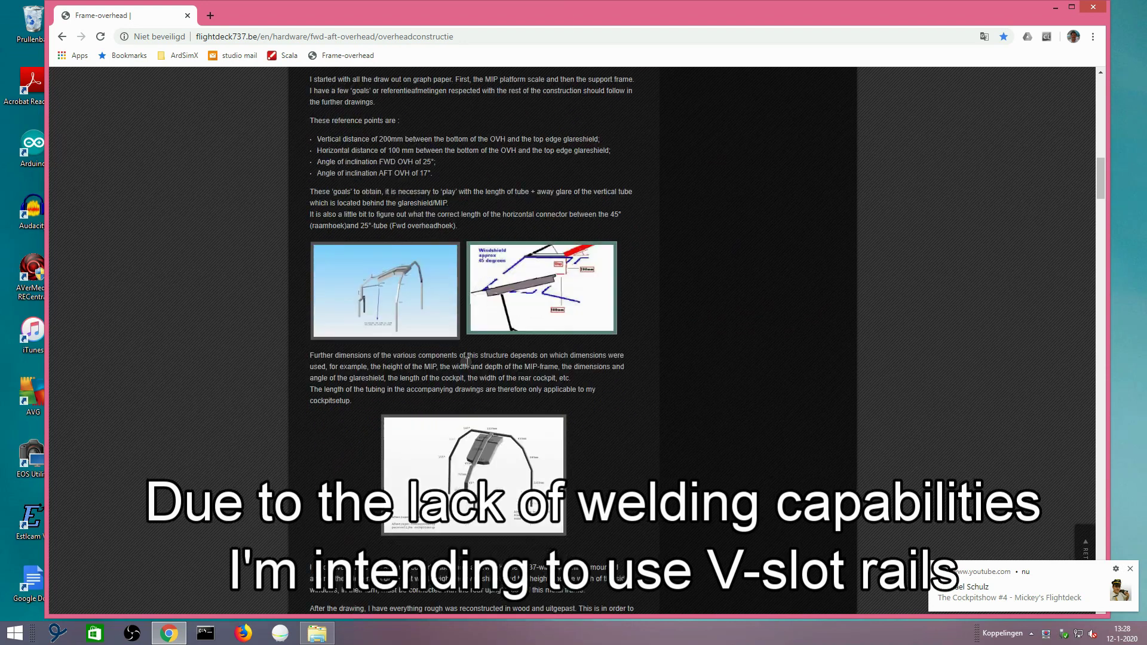
{"action": "scroll", "coordinate": [466, 362], "scroll_direction": "down", "scroll_amount": 1}
{"action": "left_click", "coordinate": [469, 422]}
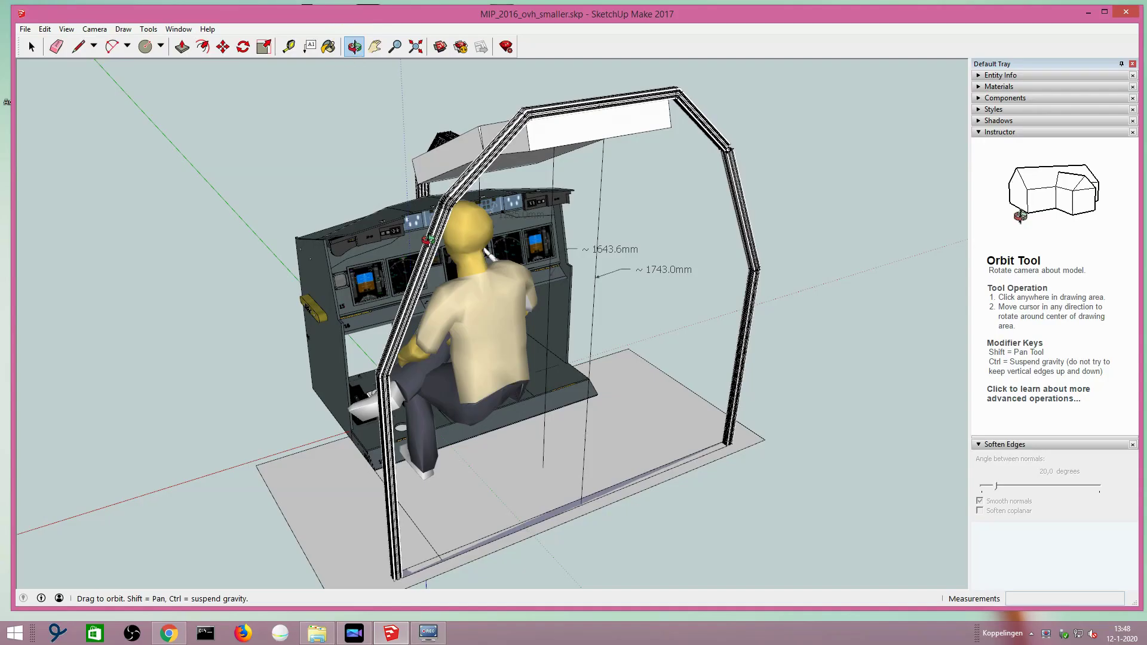
{"action": "mouse_move", "coordinate": [387, 296]}
{"action": "left_mouse_down"}
{"action": "mouse_move", "coordinate": [584, 332]}
{"action": "mouse_move", "coordinate": [450, 342]}
{"action": "mouse_move", "coordinate": [536, 325]}
{"action": "left_mouse_up"}
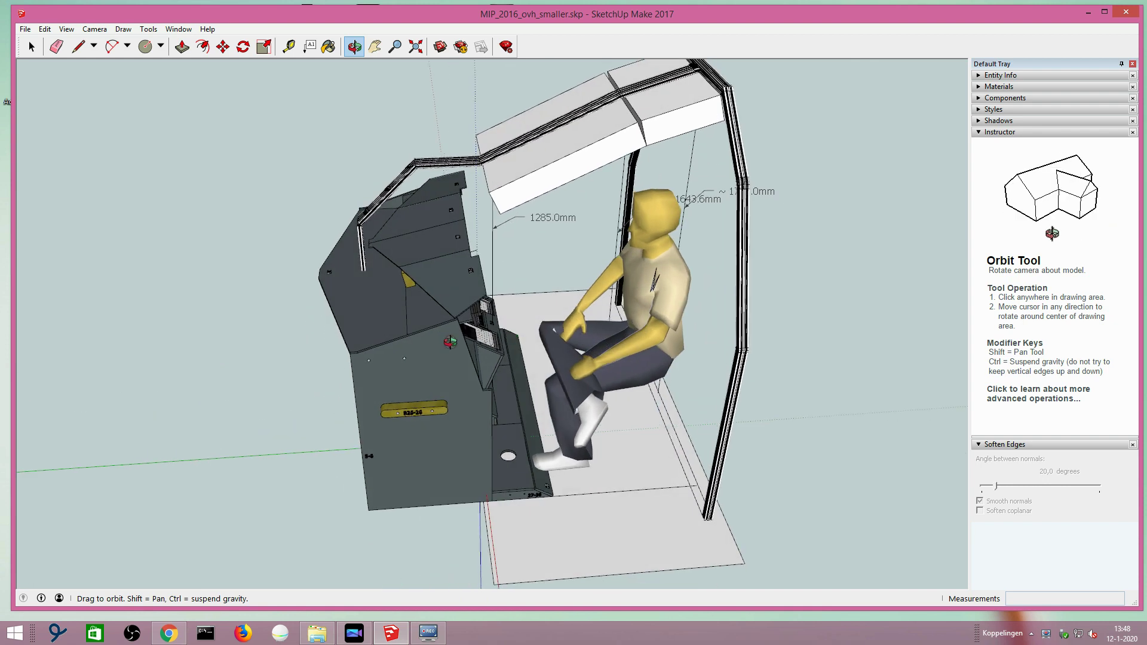
{"action": "left_click_drag", "start_coordinate": [446, 341], "coordinate": [500, 305]}
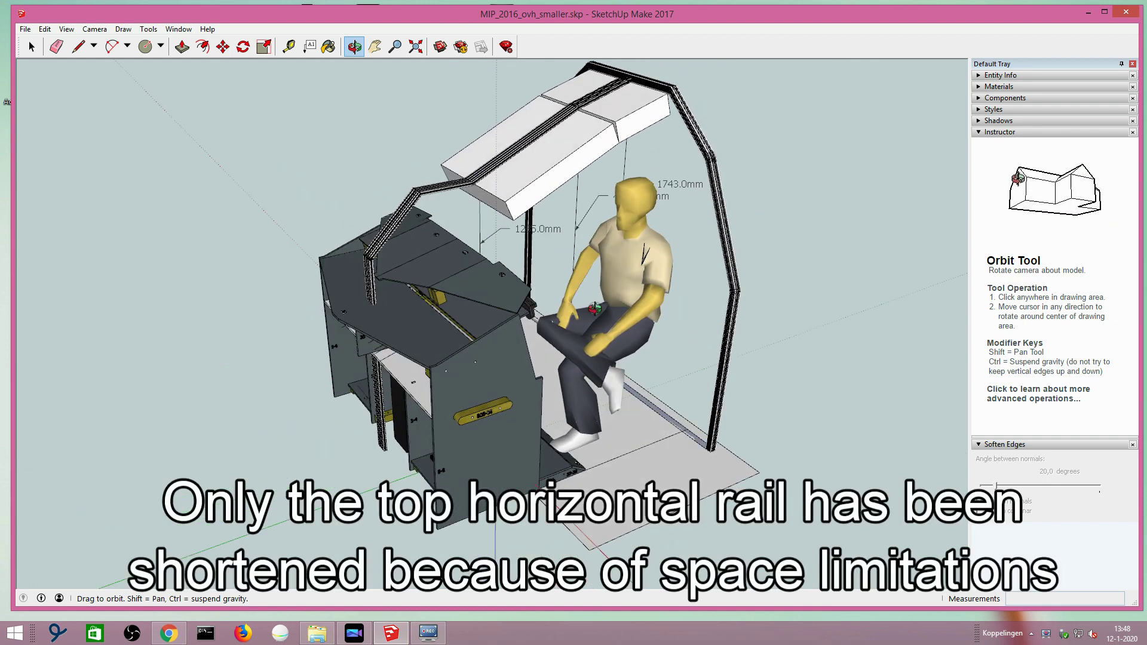
{"action": "left_click", "coordinate": [375, 46]}
{"action": "left_click_drag", "start_coordinate": [481, 204], "coordinate": [444, 225]}
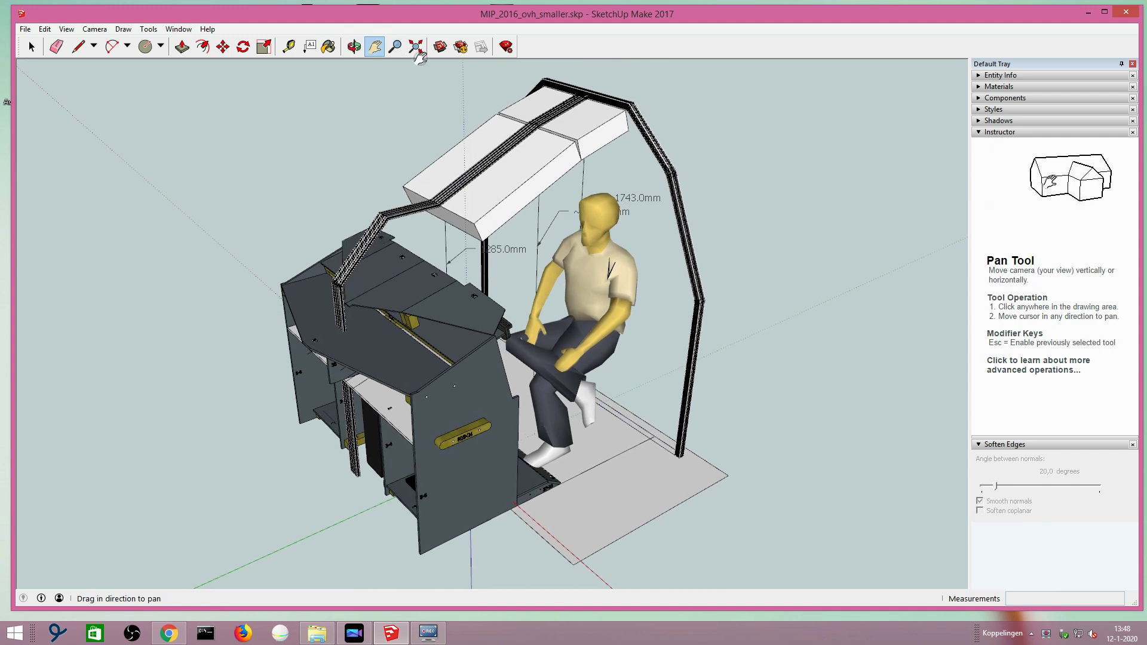
{"action": "left_click", "coordinate": [352, 48]}
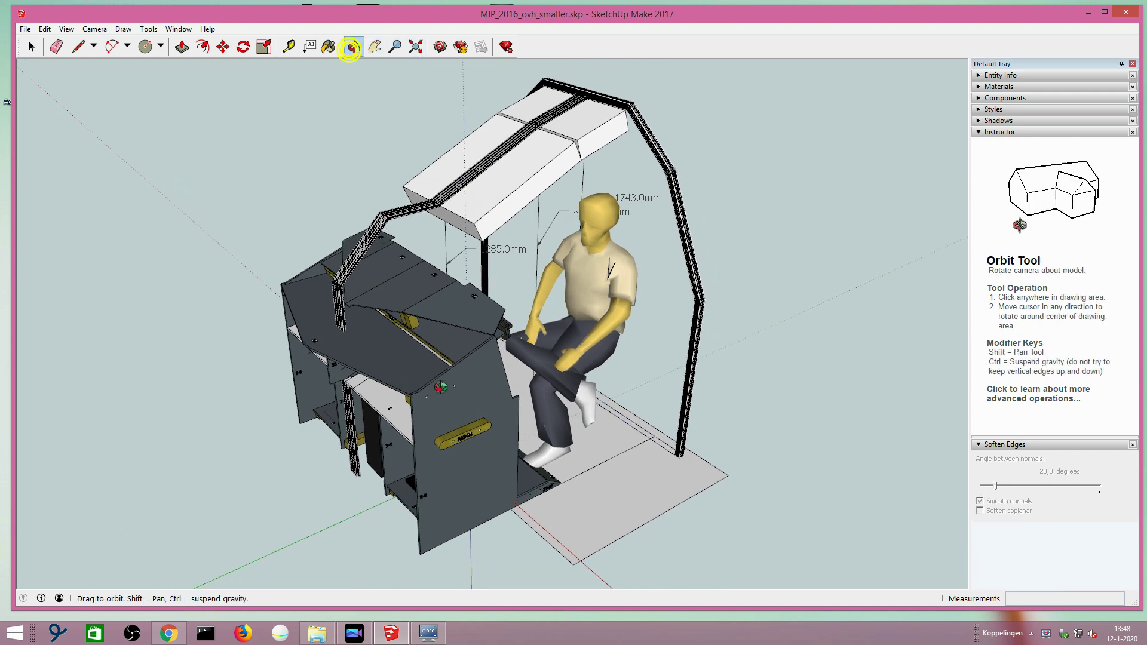
{"action": "left_click_drag", "start_coordinate": [445, 419], "coordinate": [501, 364]}
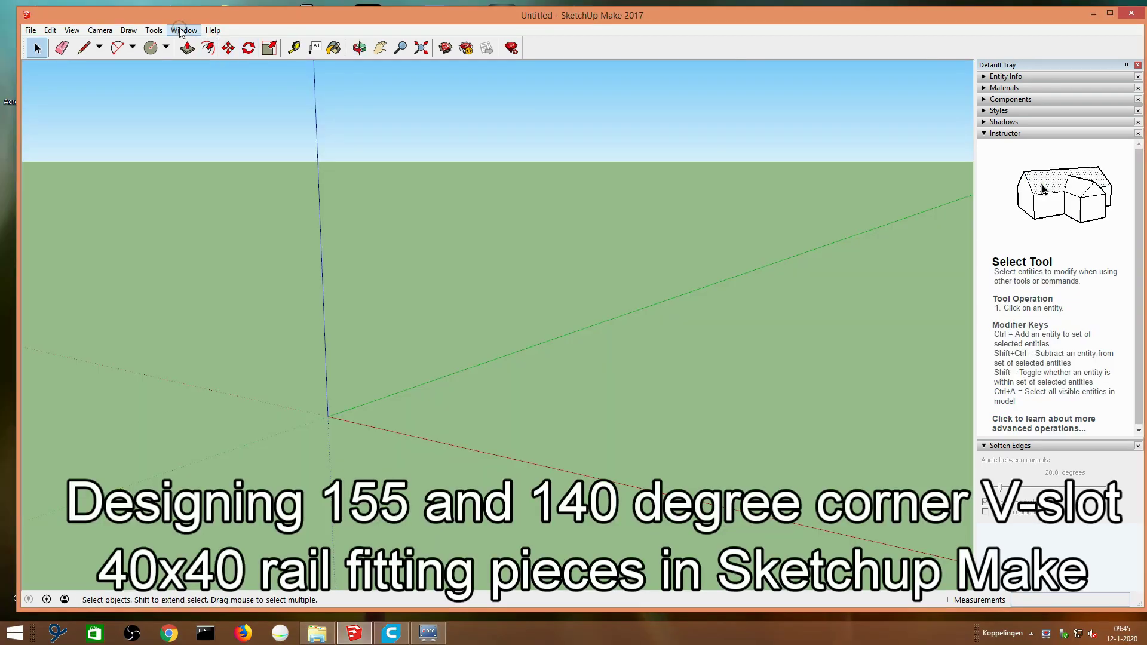
Step: Search 3D Warehouse for 'v-slot 40x40' and download the 40x40x1000 linear rail into the model
{"action": "left_click", "coordinate": [181, 31]}
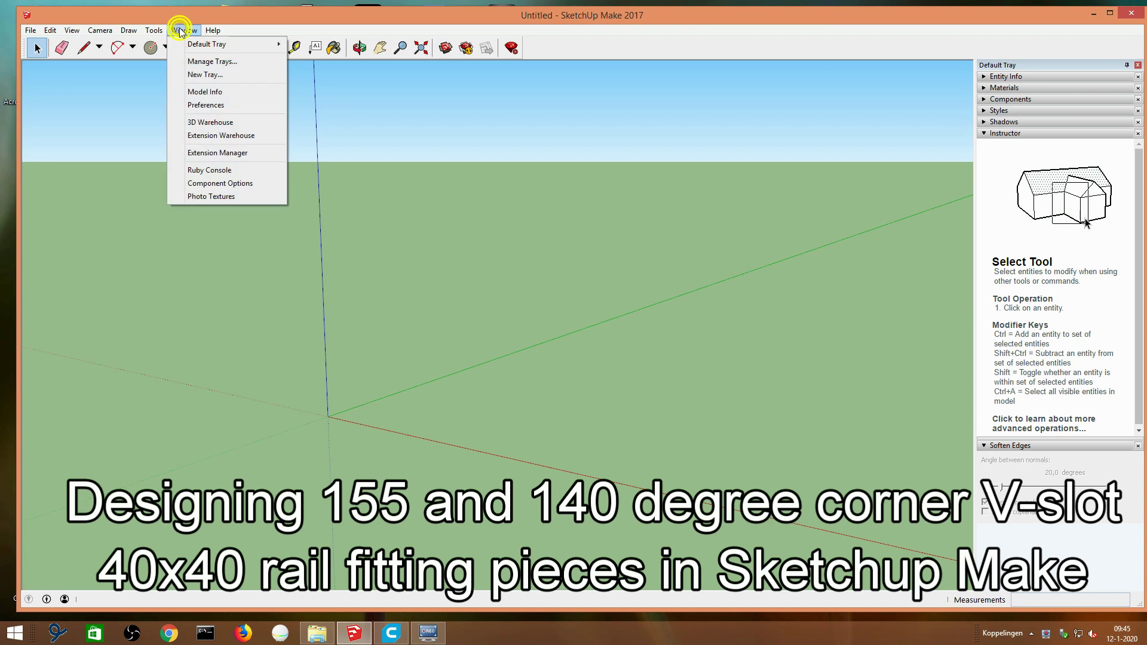
{"action": "left_click", "coordinate": [213, 122]}
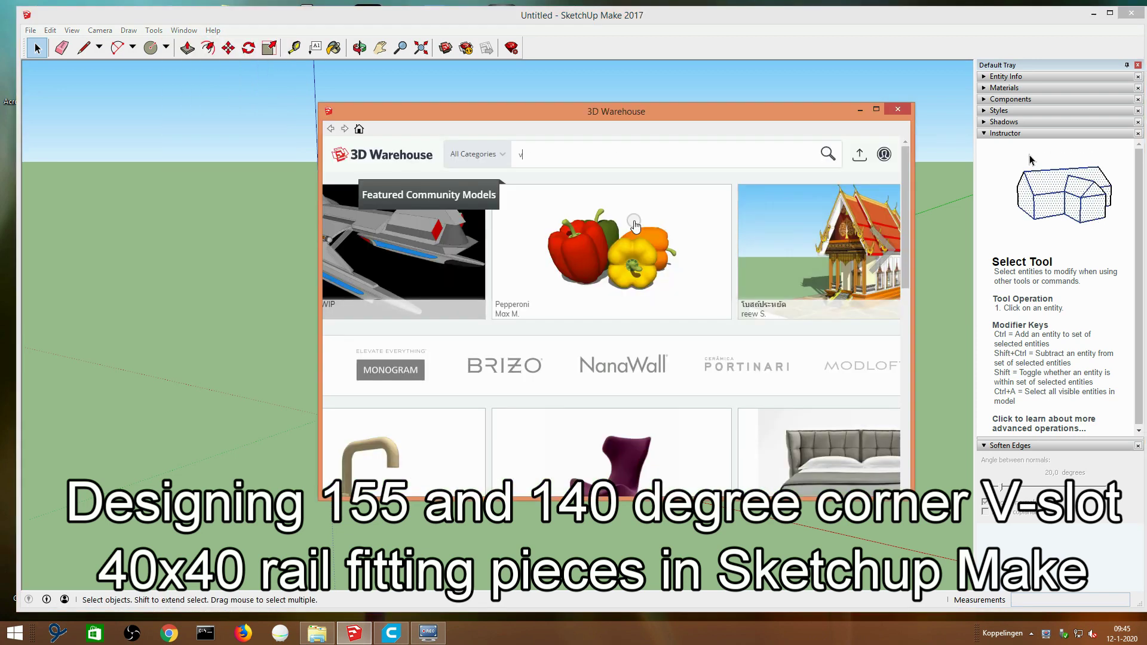
{"action": "type", "text": "v-slot"}
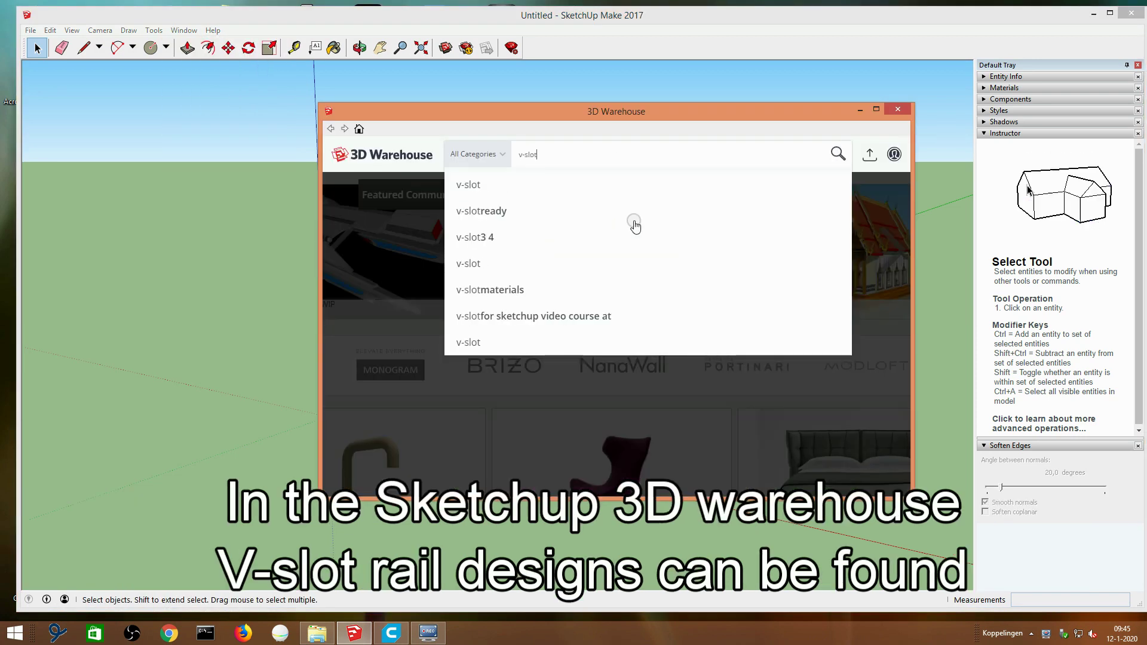
{"action": "type", "text": " 40"}
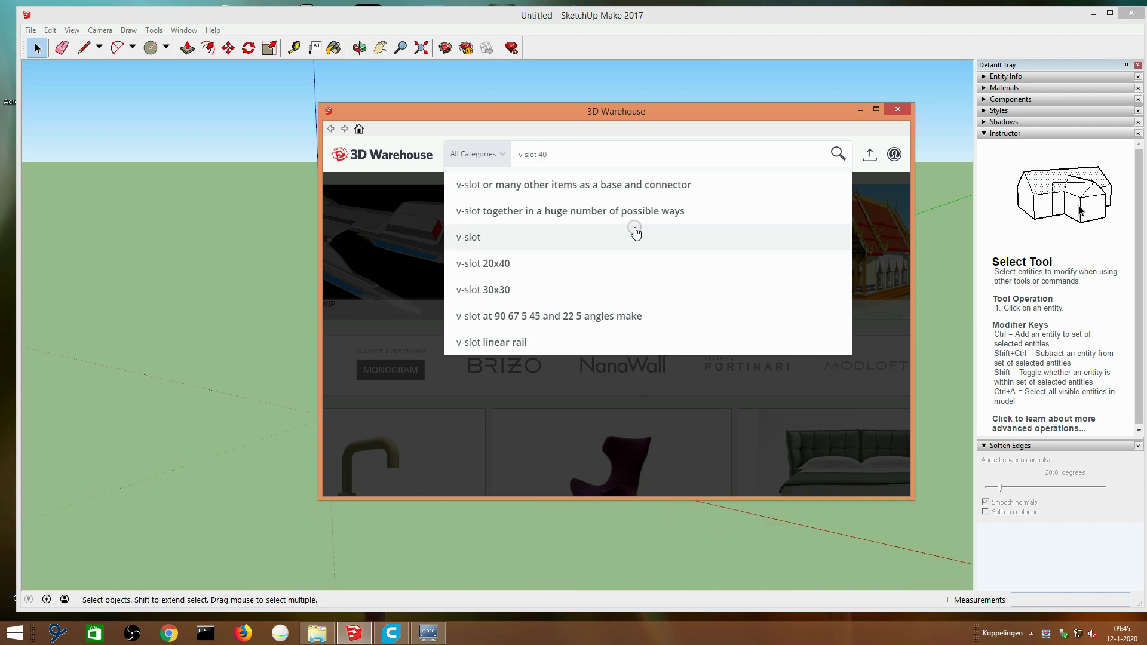
{"action": "type", "text": "x40"}
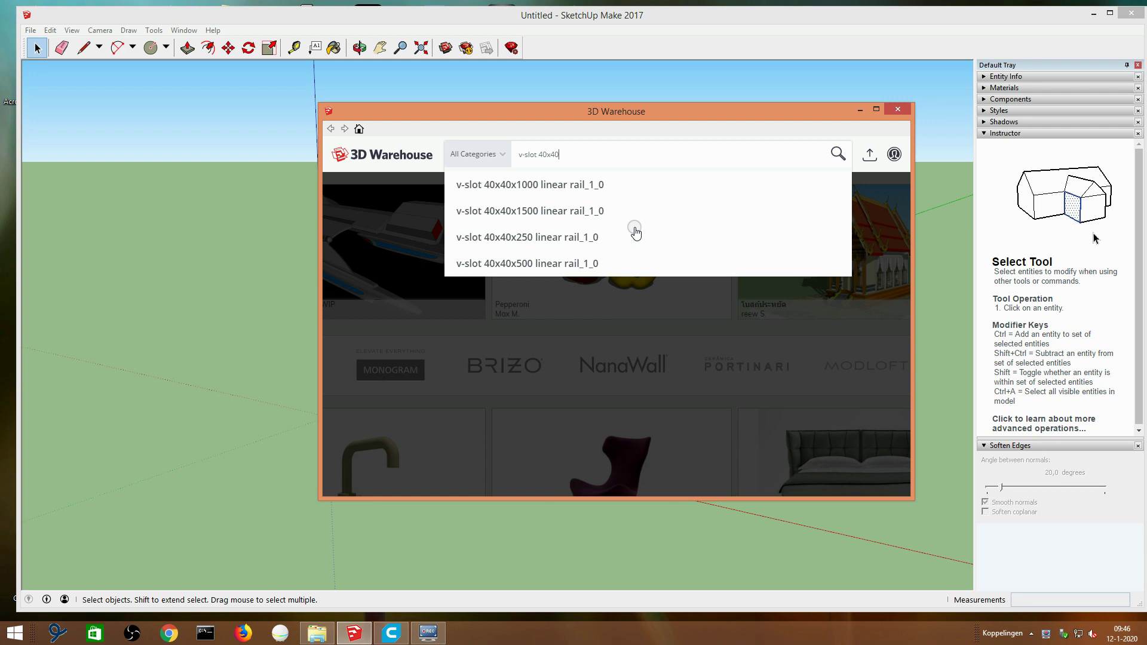
{"action": "left_click", "coordinate": [569, 189]}
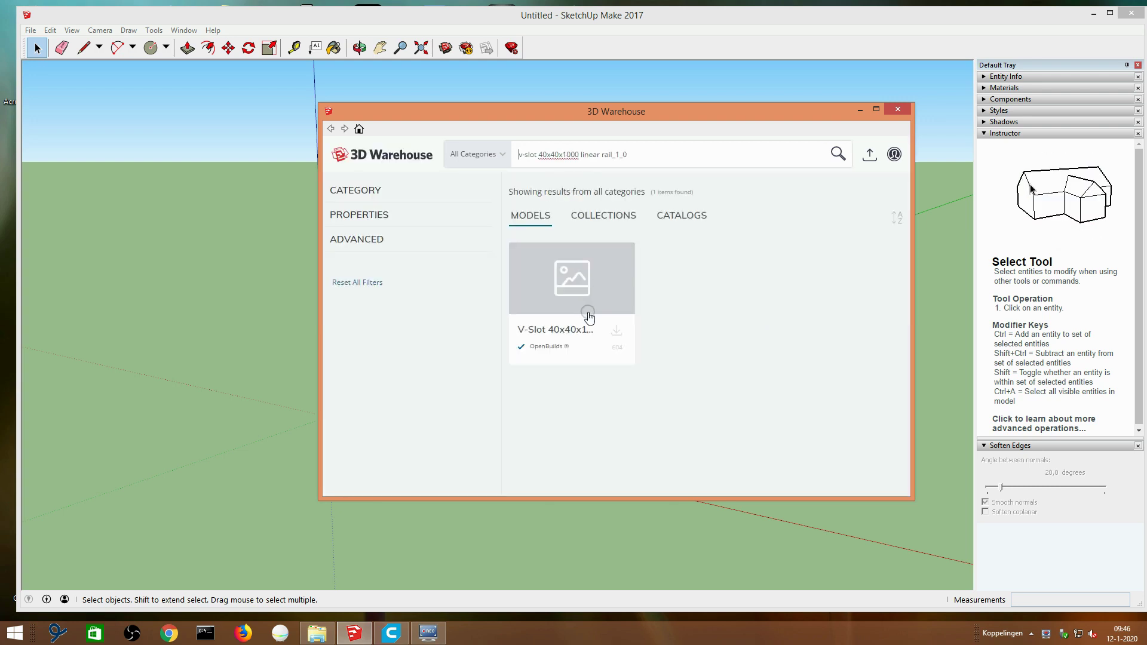
{"action": "left_click", "coordinate": [617, 332]}
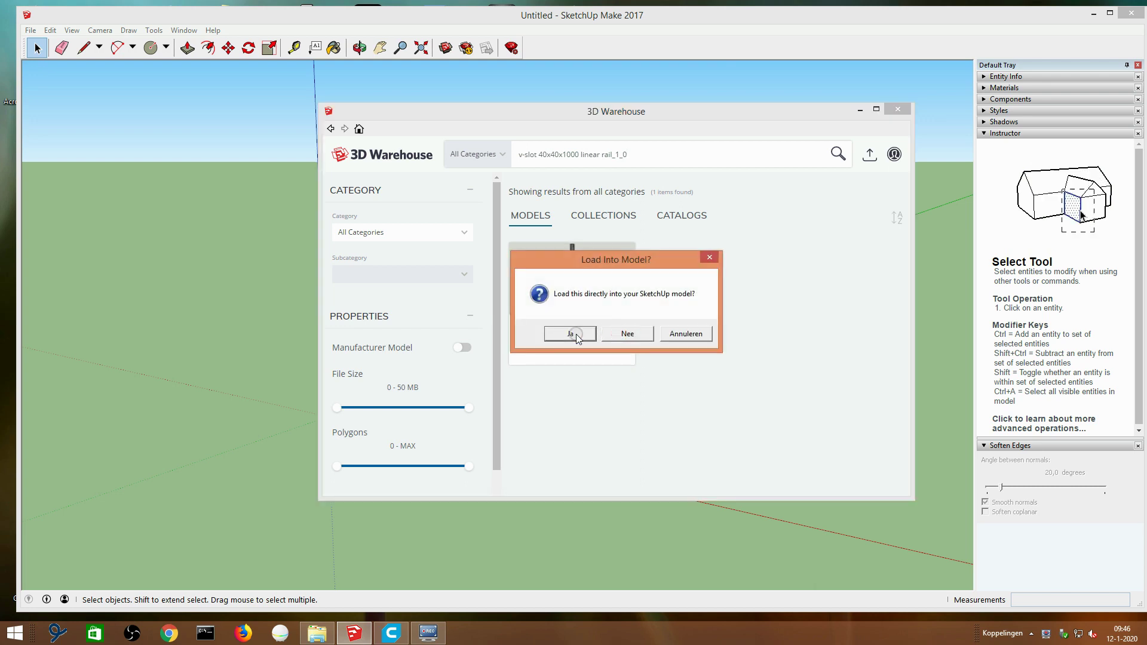
{"action": "left_click", "coordinate": [576, 335]}
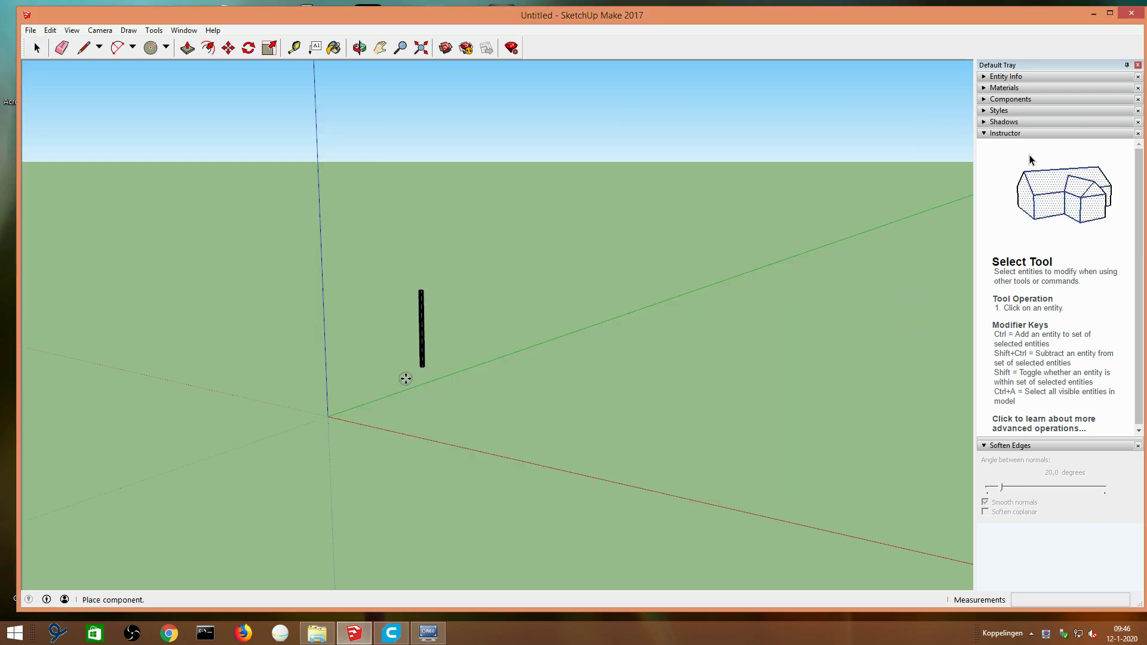
Step: Place the V-slot rail at the model origin and centre the view on it
{"action": "left_click", "coordinate": [331, 418]}
{"action": "scroll", "coordinate": [345, 371], "scroll_direction": "down", "scroll_amount": 1}
{"action": "left_click", "coordinate": [380, 48]}
{"action": "left_click_drag", "start_coordinate": [331, 419], "coordinate": [401, 314]}
{"action": "scroll", "coordinate": [391, 332], "scroll_direction": "up", "scroll_amount": 1}
{"action": "scroll", "coordinate": [391, 331], "scroll_direction": "up", "scroll_amount": 1}
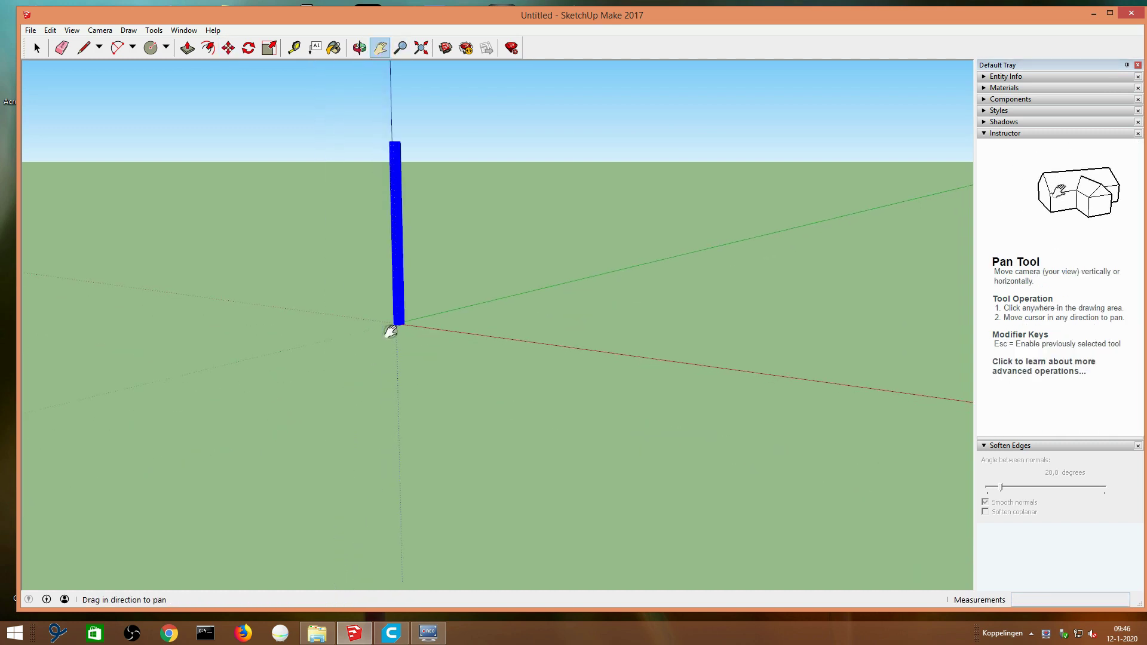
{"action": "scroll", "coordinate": [391, 332], "scroll_direction": "up", "scroll_amount": 1}
{"action": "left_click_drag", "start_coordinate": [396, 328], "coordinate": [410, 326]}
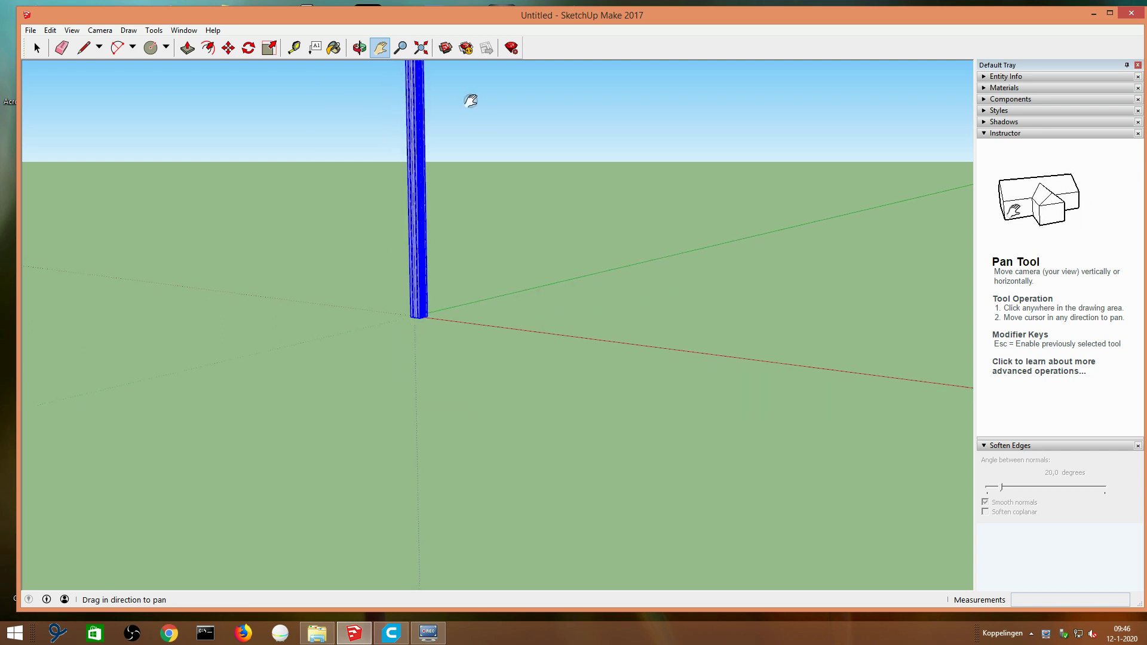
Step: Orbit up close to the rail's slotted 40x40 bottom end
{"action": "left_click", "coordinate": [361, 47]}
{"action": "mouse_move", "coordinate": [413, 330]}
{"action": "left_mouse_down"}
{"action": "mouse_move", "coordinate": [400, 309]}
{"action": "mouse_move", "coordinate": [444, 333]}
{"action": "mouse_move", "coordinate": [425, 335]}
{"action": "mouse_move", "coordinate": [436, 270]}
{"action": "left_mouse_up"}
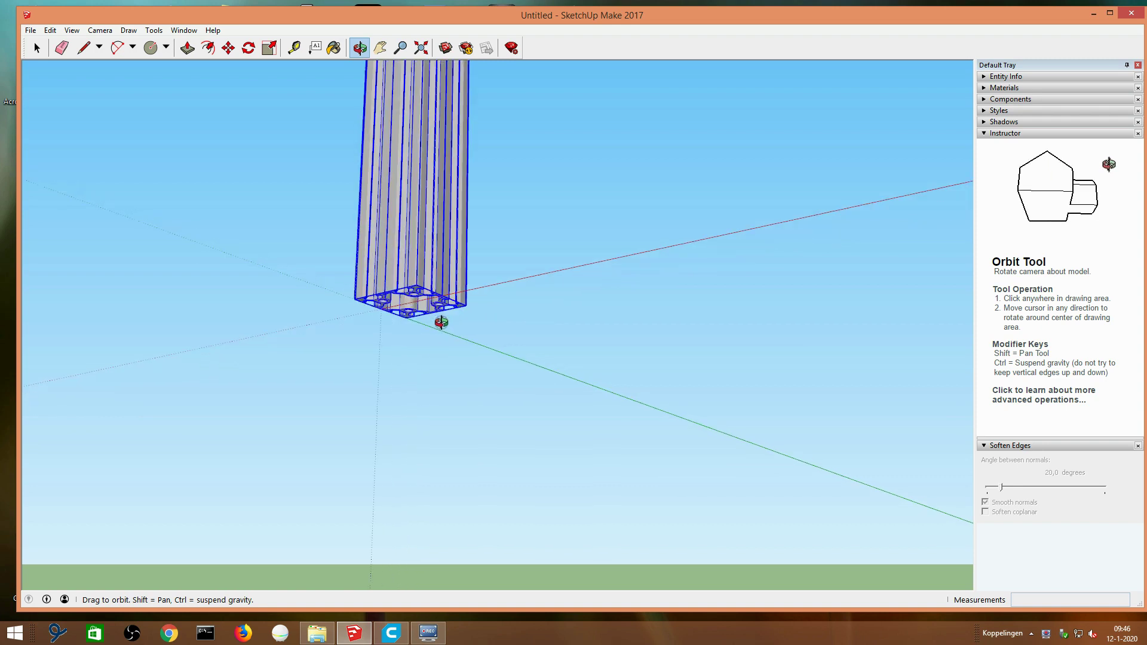
{"action": "scroll", "coordinate": [424, 327], "scroll_direction": "up", "scroll_amount": 3}
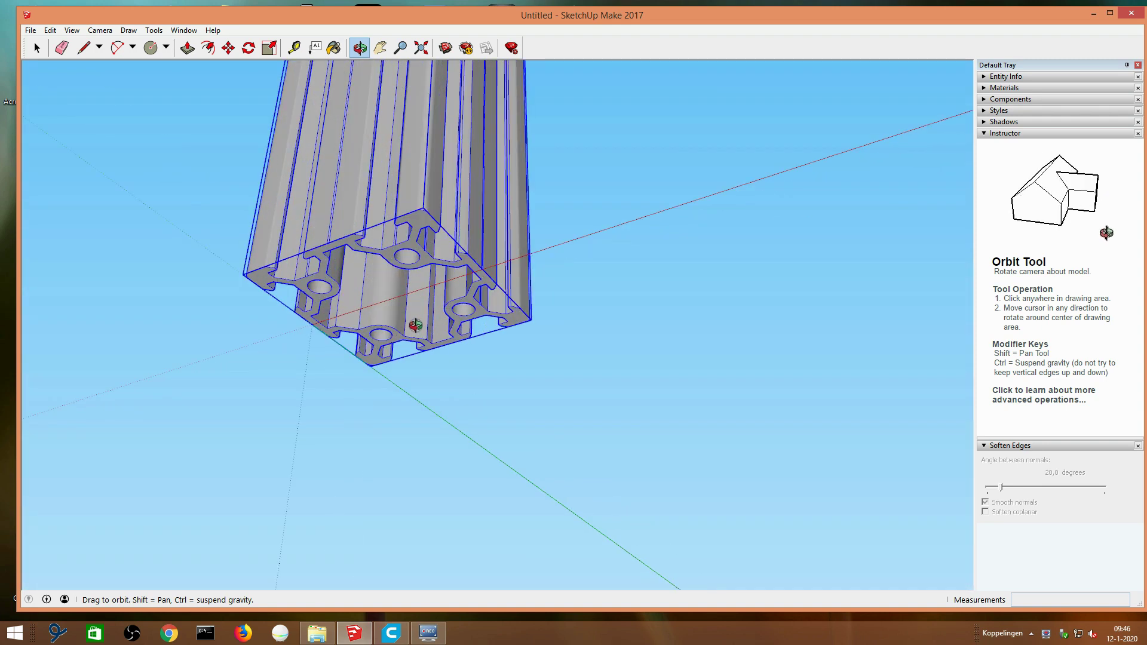
{"action": "left_click_drag", "start_coordinate": [417, 325], "coordinate": [191, 115]}
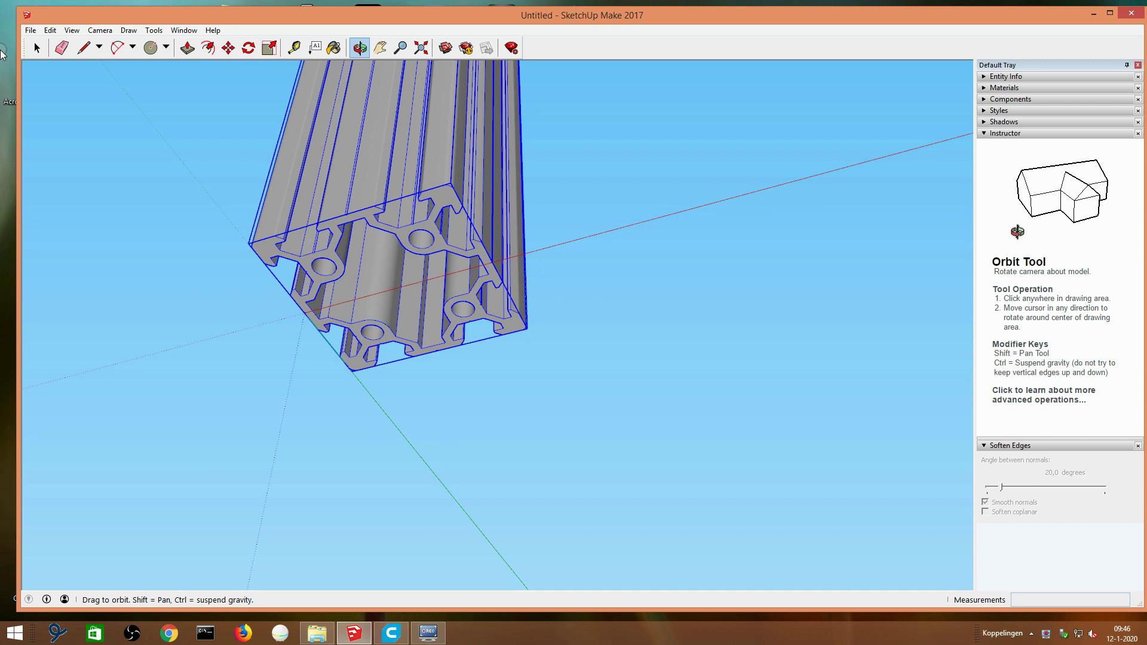
{"action": "left_click", "coordinate": [34, 52]}
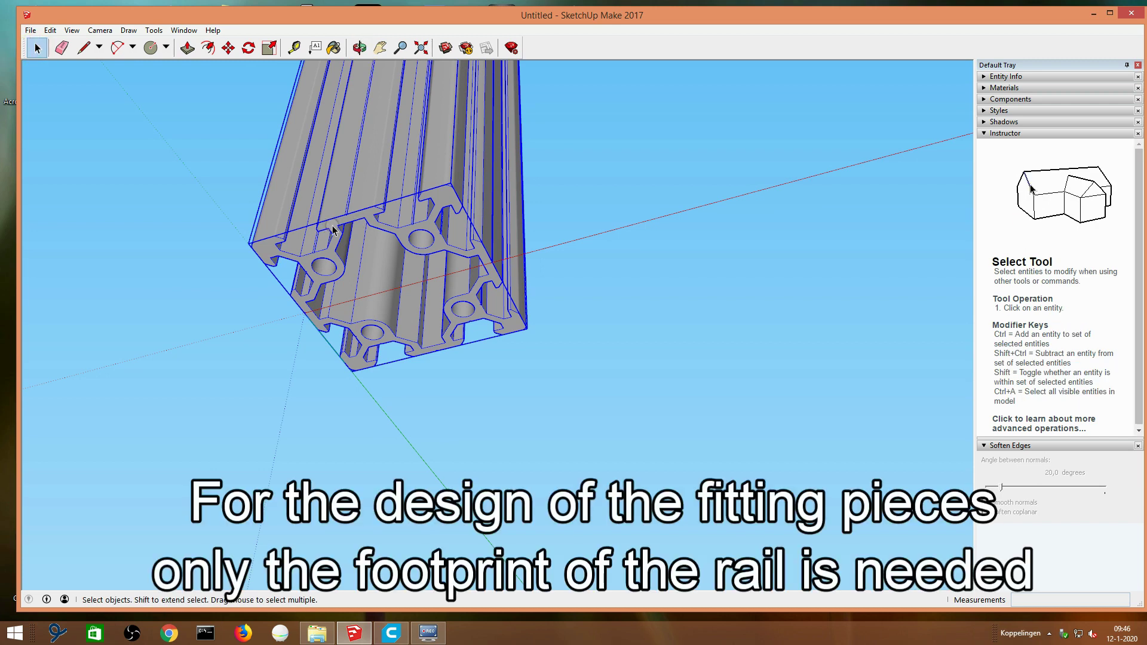
Step: Open the rail component and its inner group, then copy the slotted end profile face
{"action": "right_click", "coordinate": [332, 226]}
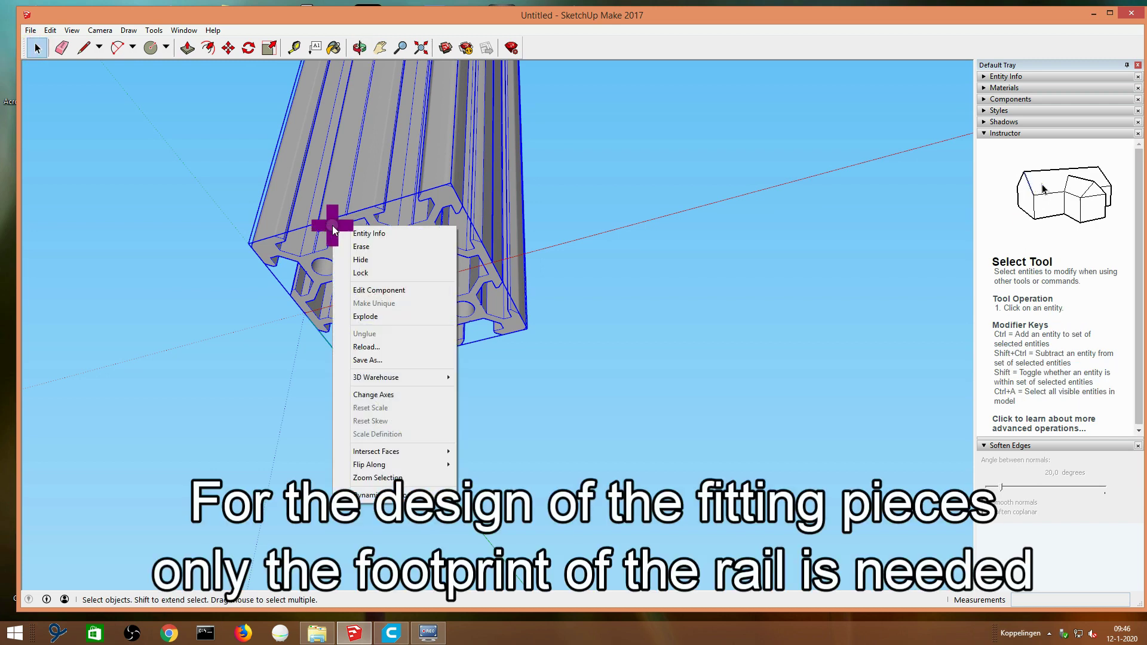
{"action": "left_click", "coordinate": [376, 291]}
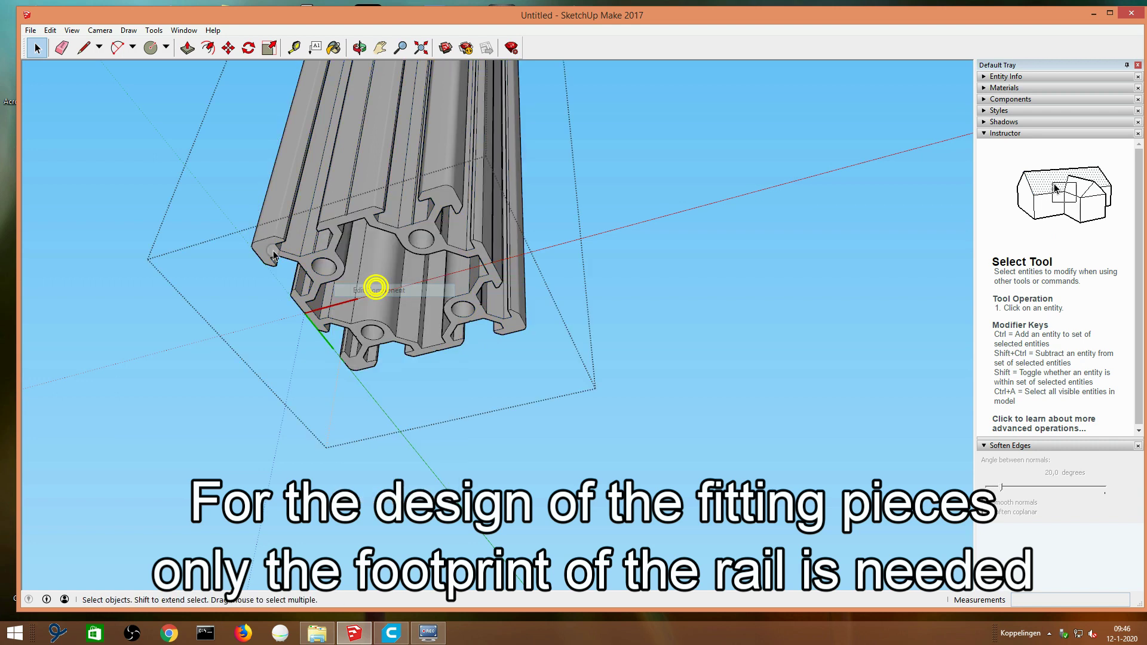
{"action": "right_click", "coordinate": [332, 229]}
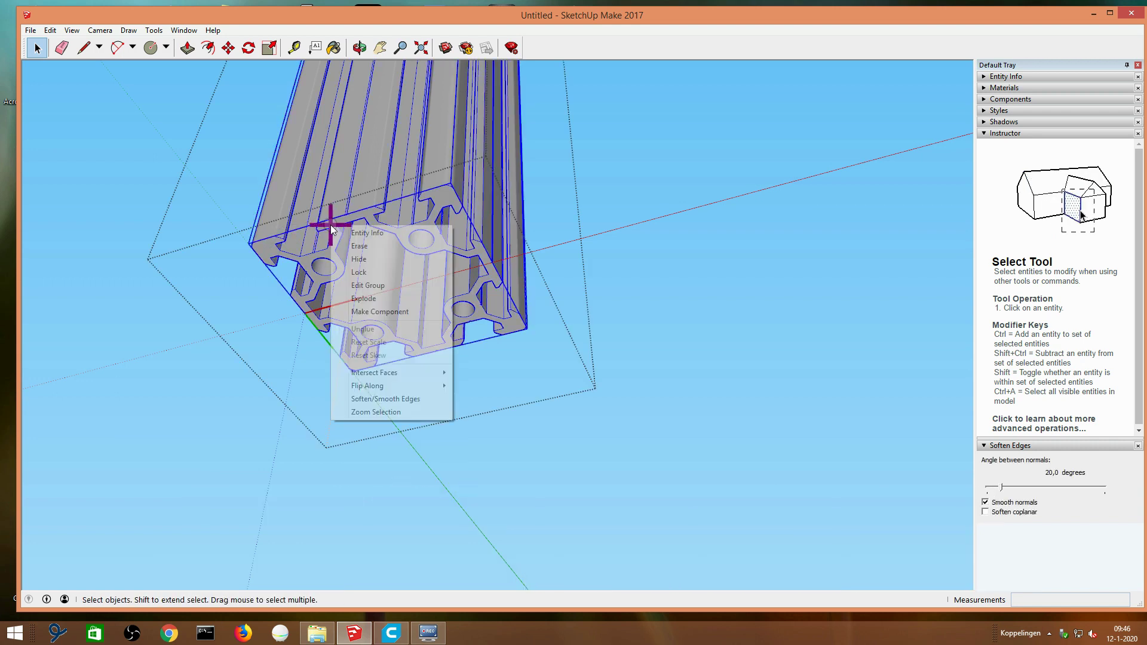
{"action": "left_click", "coordinate": [384, 285]}
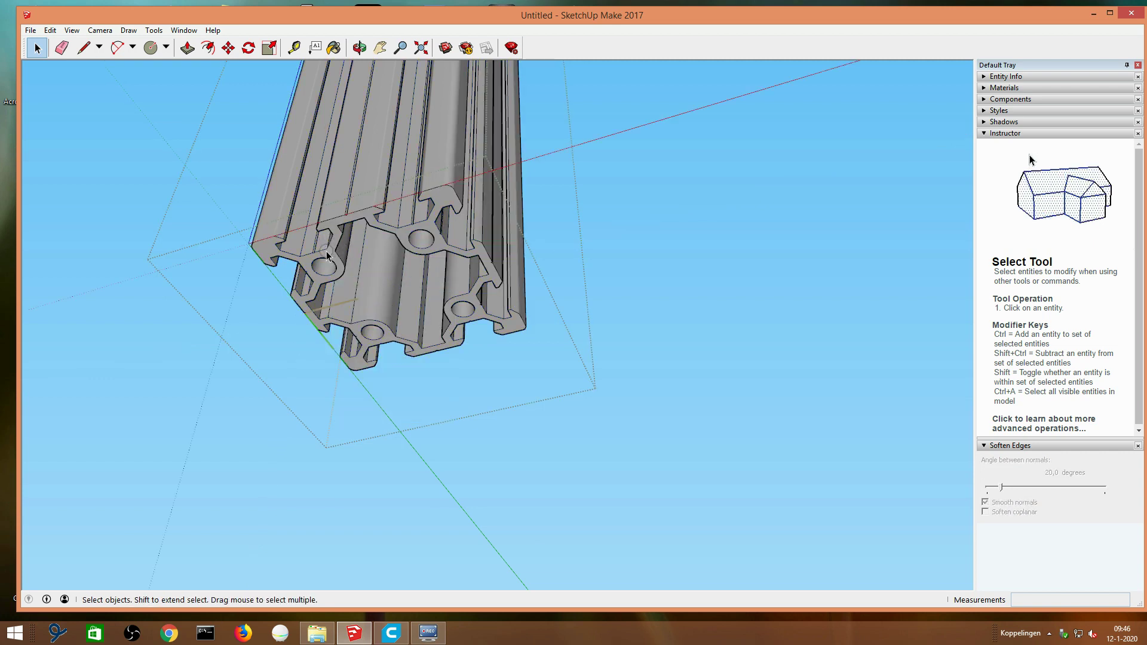
{"action": "left_click", "coordinate": [332, 256]}
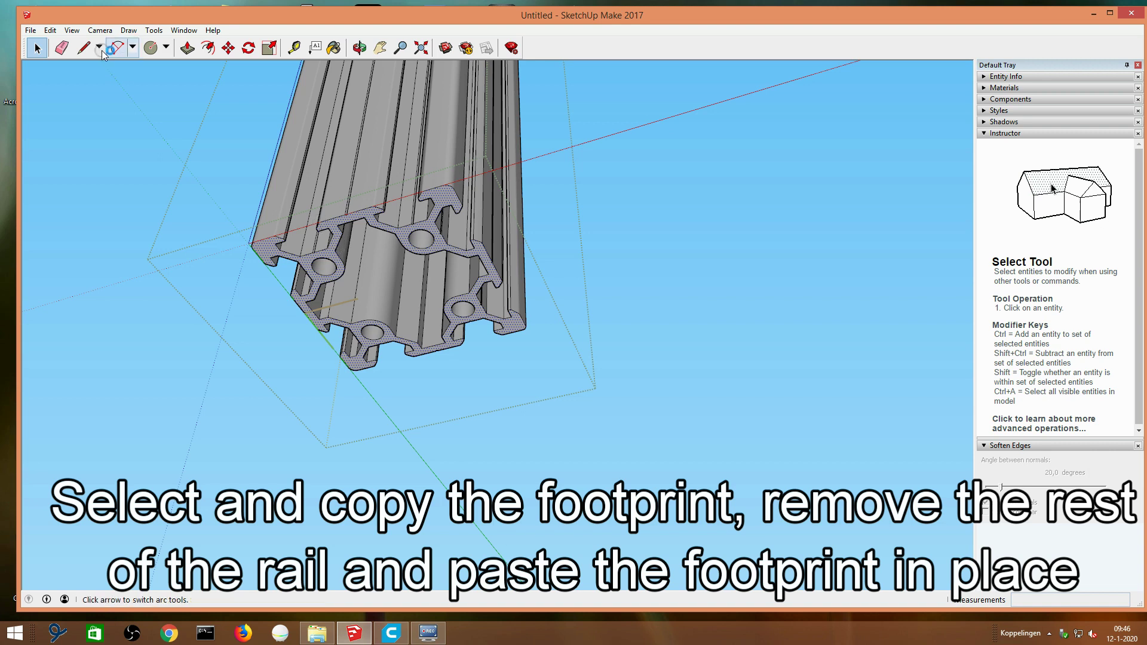
{"action": "left_click", "coordinate": [54, 32]}
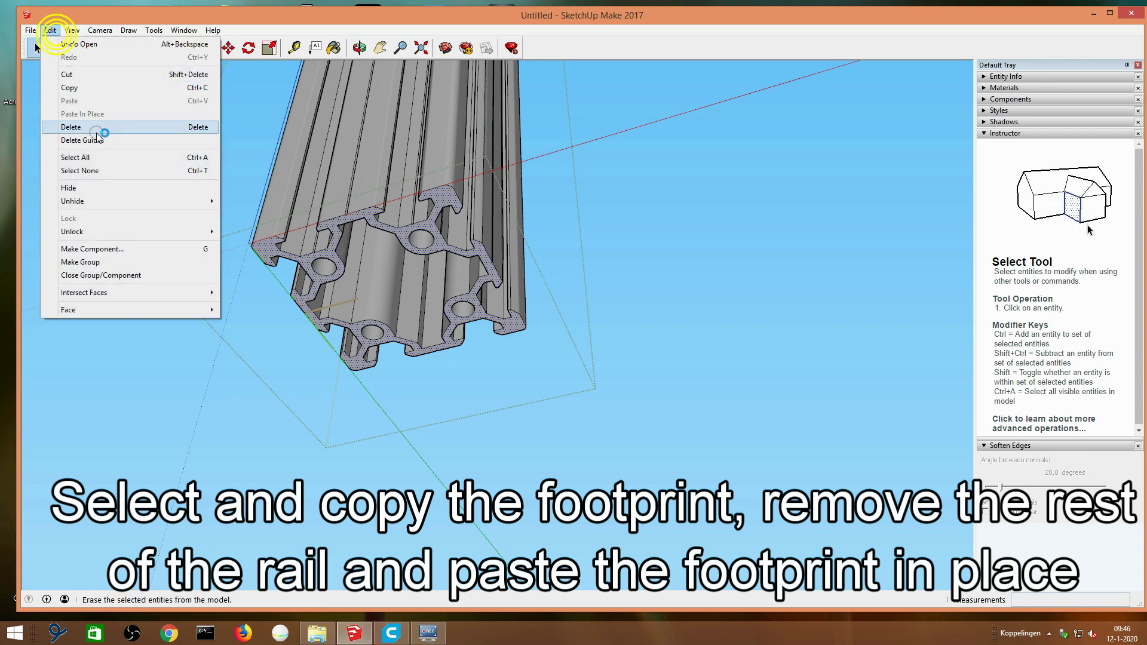
{"action": "left_click", "coordinate": [91, 88]}
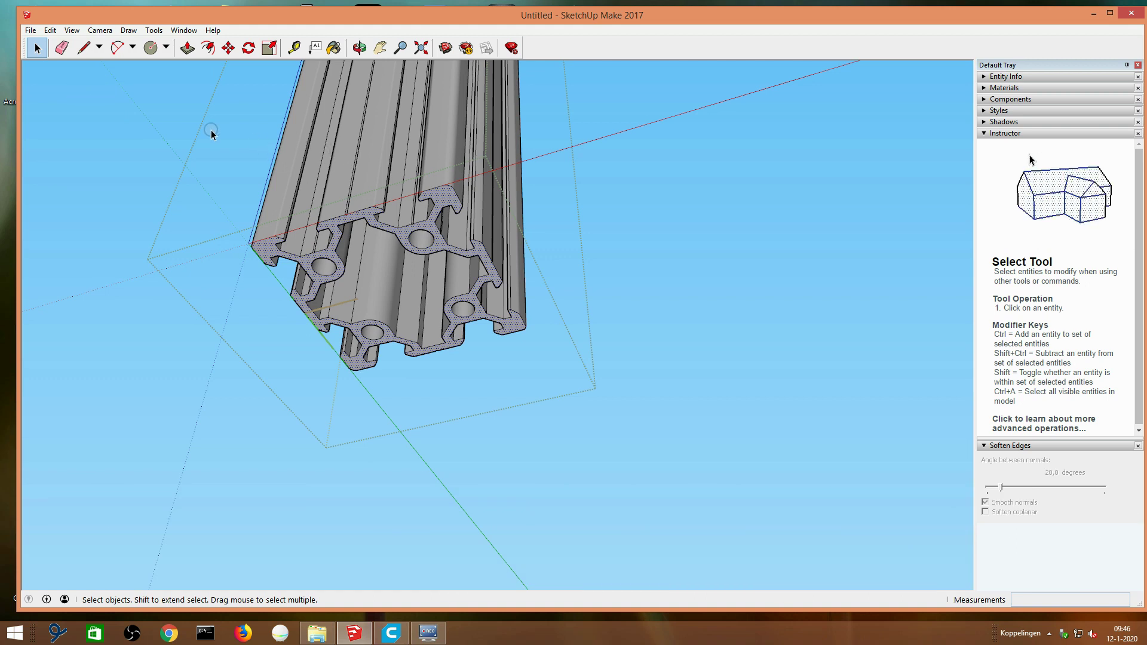
Step: Close the group and component, then erase the whole extruded rail
{"action": "right_click", "coordinate": [142, 128]}
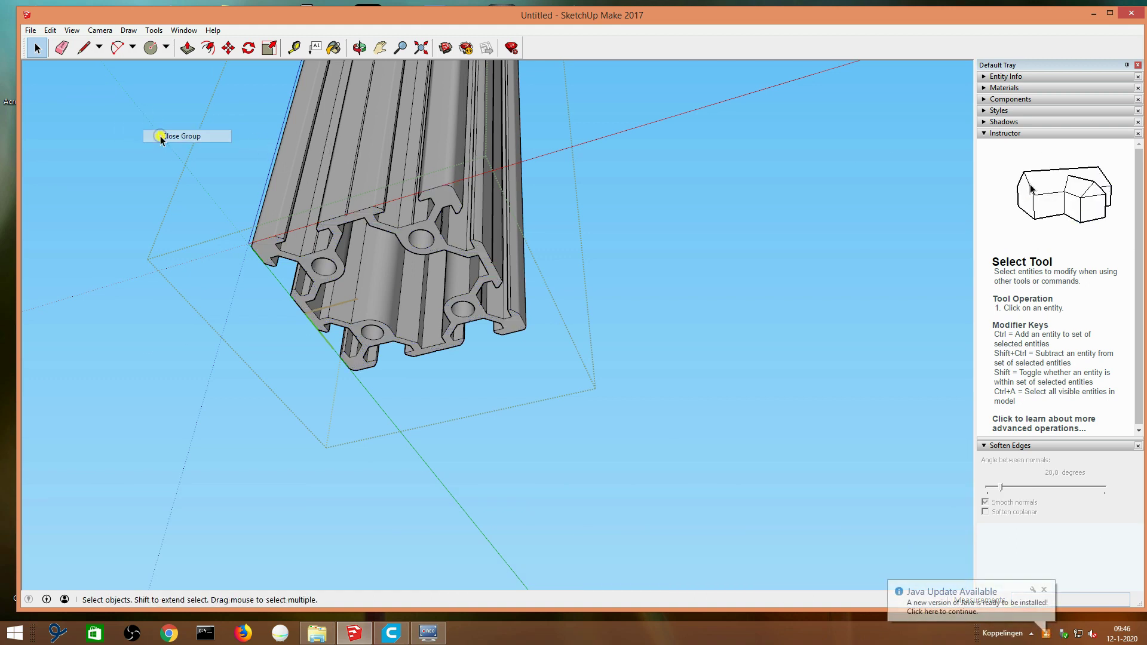
{"action": "left_click", "coordinate": [160, 136]}
{"action": "right_click", "coordinate": [143, 129]}
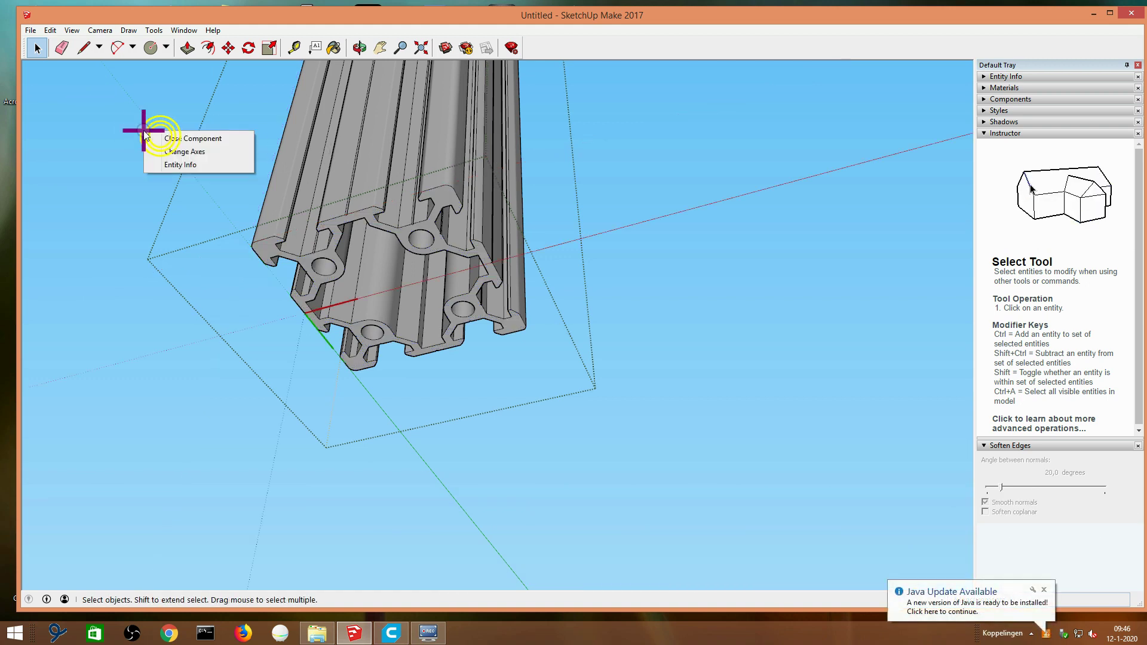
{"action": "left_click", "coordinate": [181, 139]}
{"action": "right_click", "coordinate": [438, 147]}
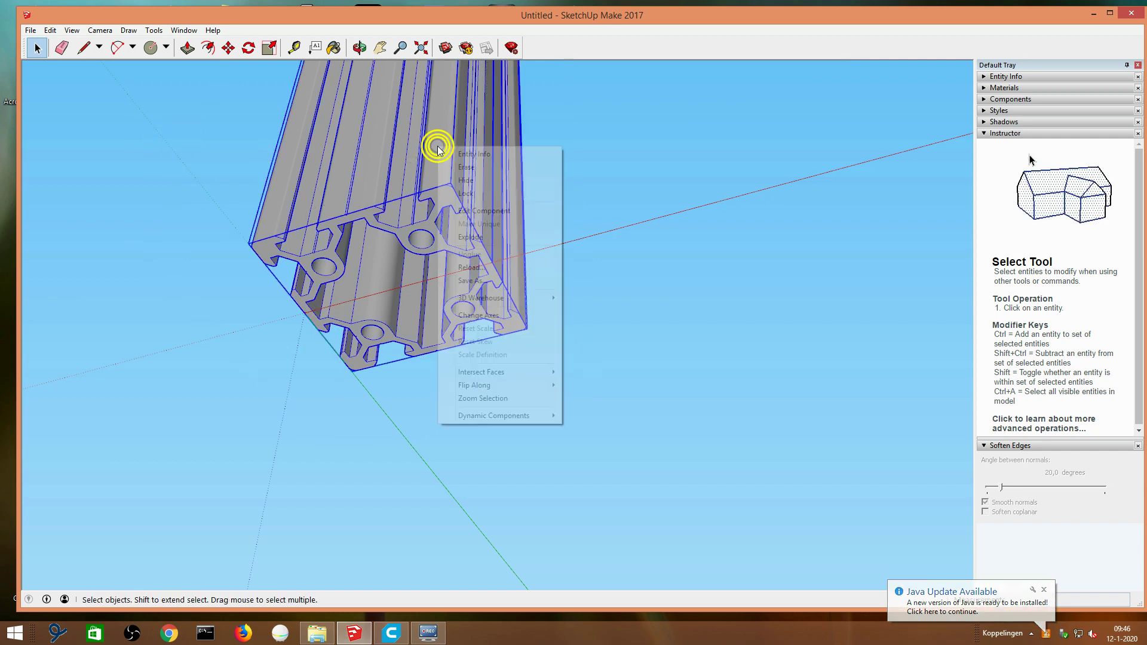
{"action": "left_click", "coordinate": [483, 171]}
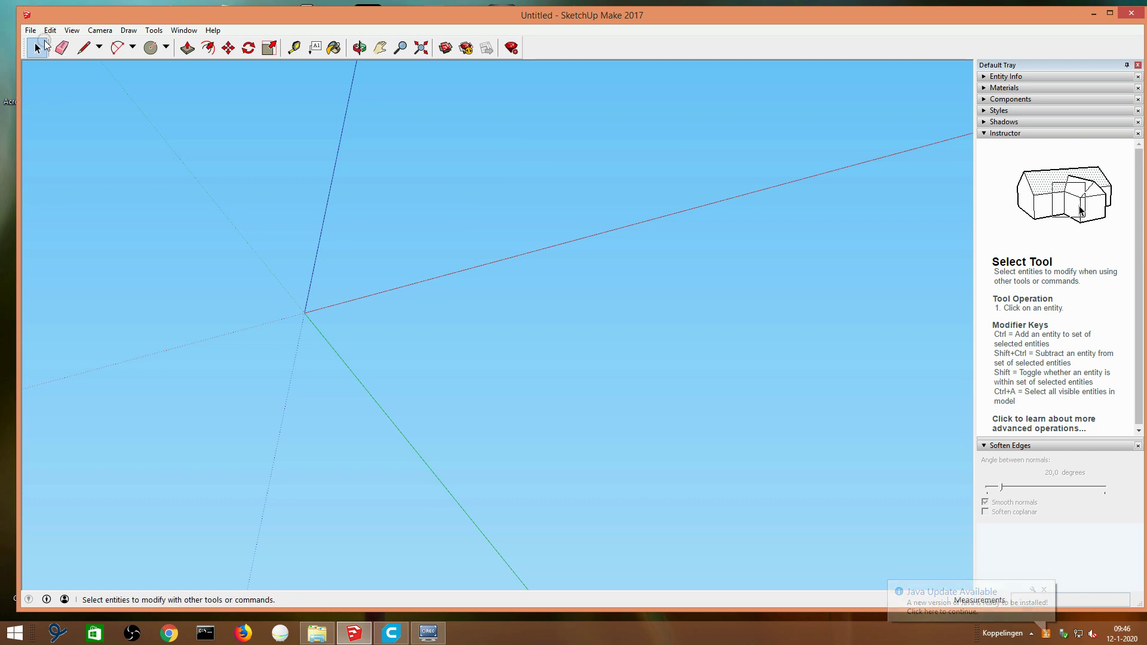
{"action": "left_click", "coordinate": [47, 30]}
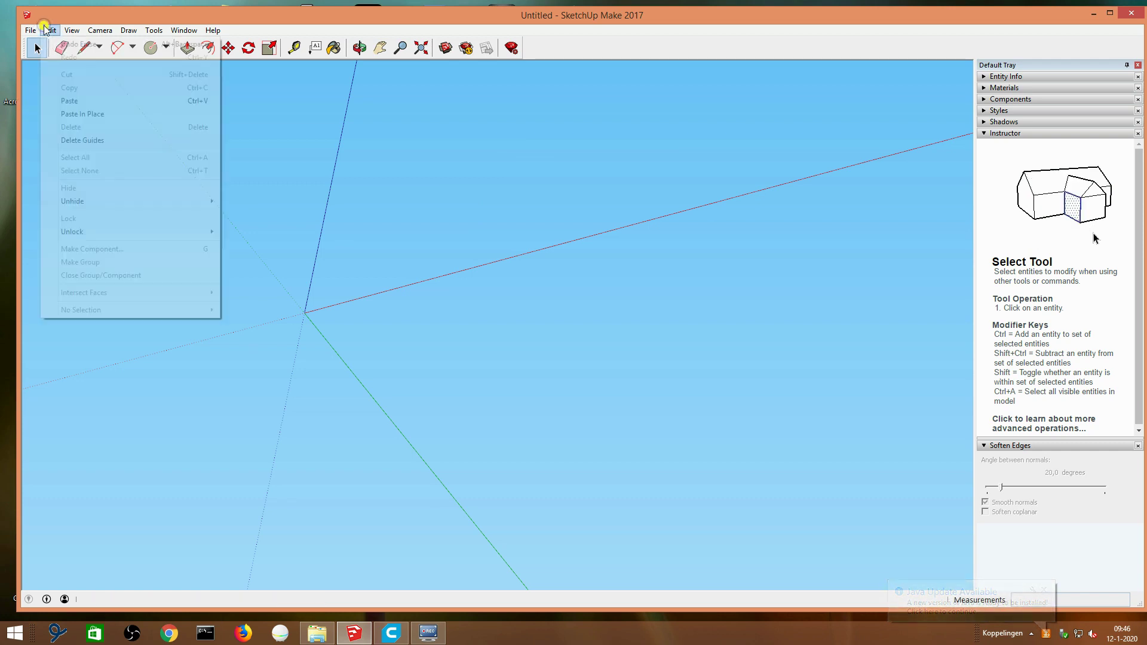
Step: Paste the V-slot end profile in place, make it a group, and orbit to a lower view
{"action": "left_click", "coordinate": [88, 116]}
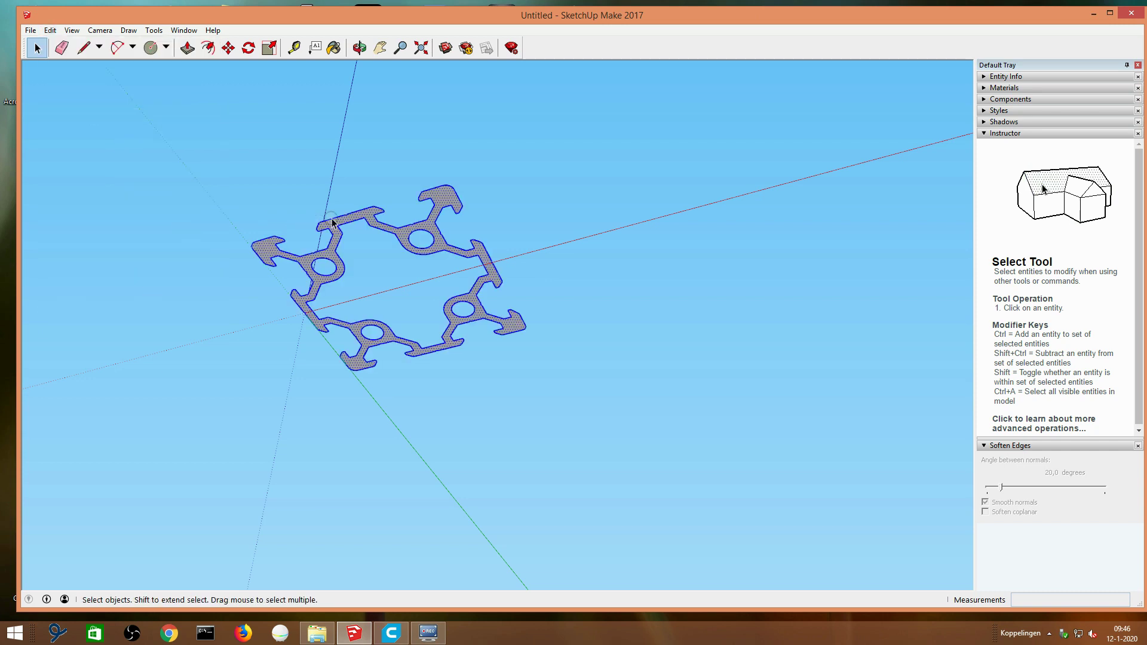
{"action": "right_click", "coordinate": [364, 217]}
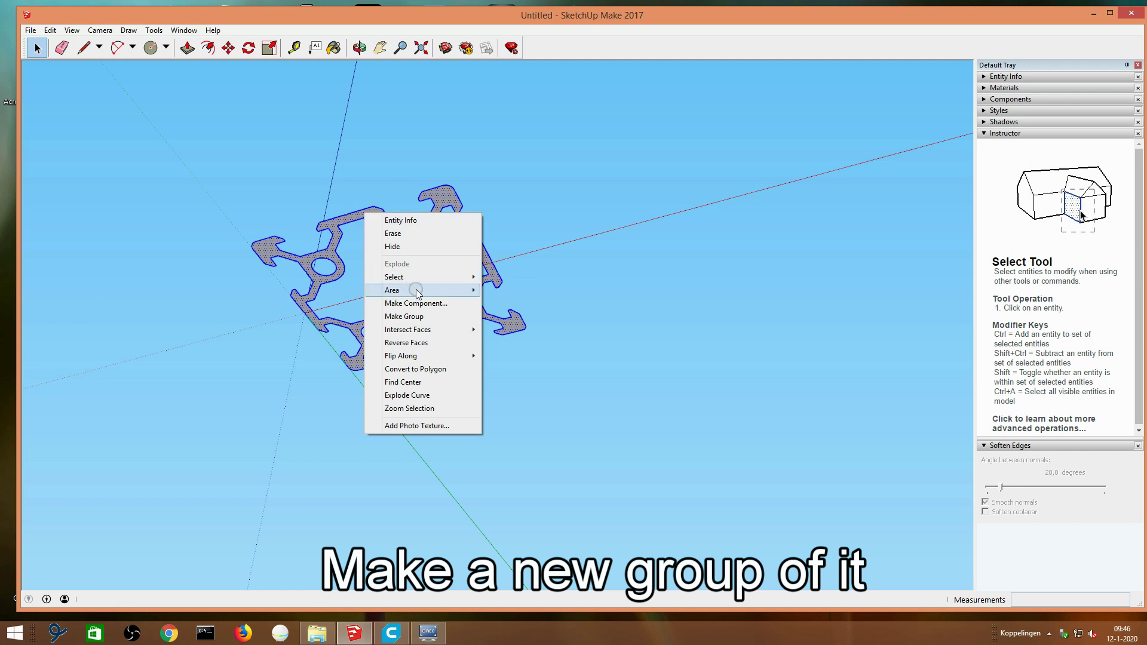
{"action": "left_click", "coordinate": [430, 317]}
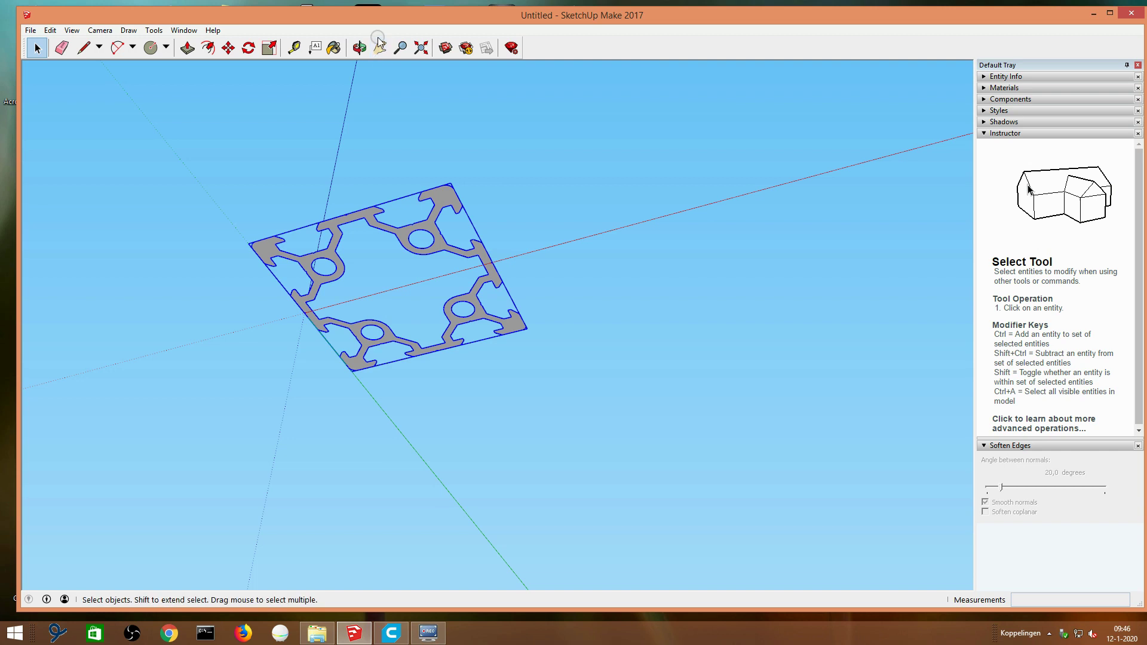
{"action": "left_click", "coordinate": [360, 48]}
{"action": "mouse_move", "coordinate": [349, 119]}
{"action": "left_mouse_down"}
{"action": "mouse_move", "coordinate": [393, 411]}
{"action": "mouse_move", "coordinate": [410, 226]}
{"action": "mouse_move", "coordinate": [377, 321]}
{"action": "mouse_move", "coordinate": [383, 341]}
{"action": "left_mouse_up"}
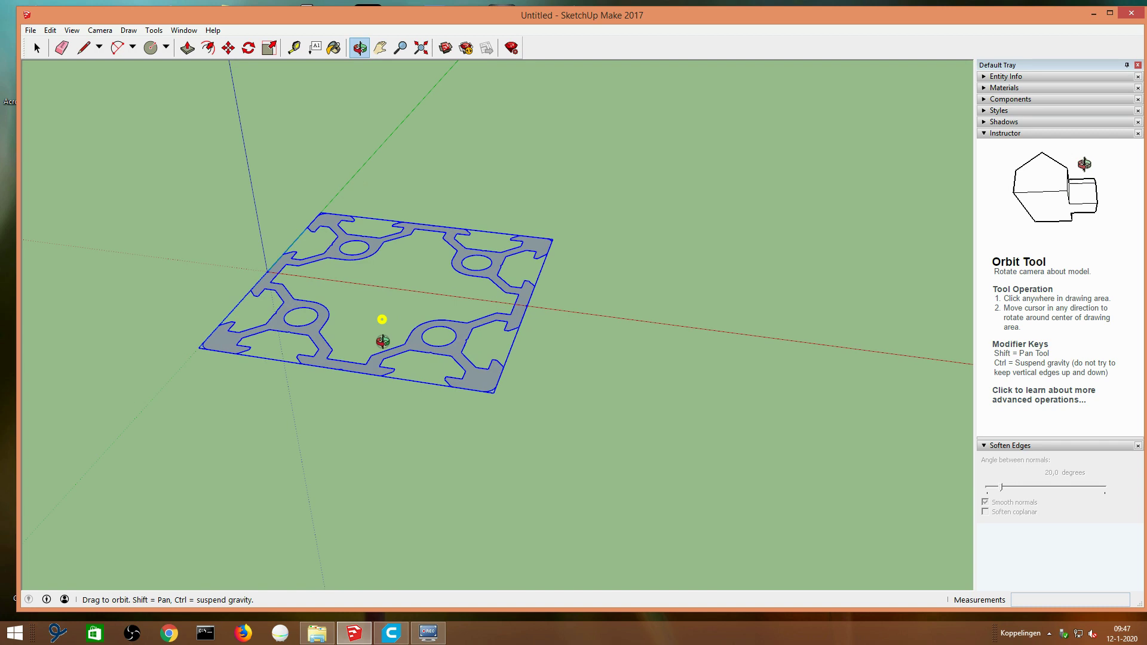
Step: Set Model Info units to Decimal format, mm, with 0,00mm precision
{"action": "left_click", "coordinate": [155, 30]}
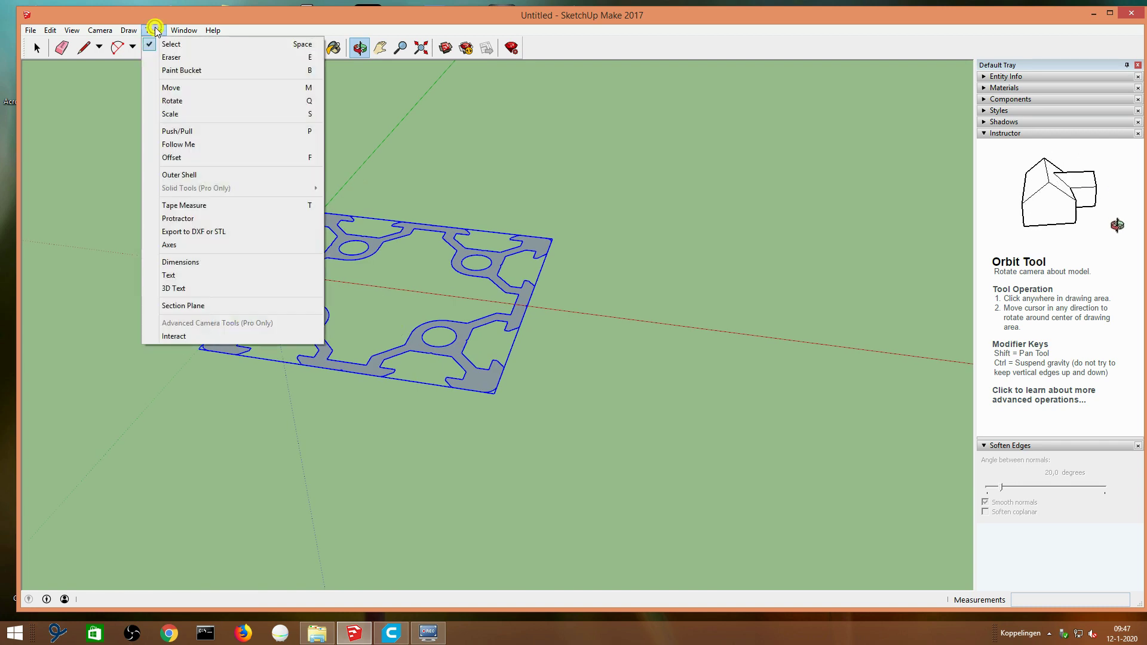
{"action": "left_click", "coordinate": [207, 92]}
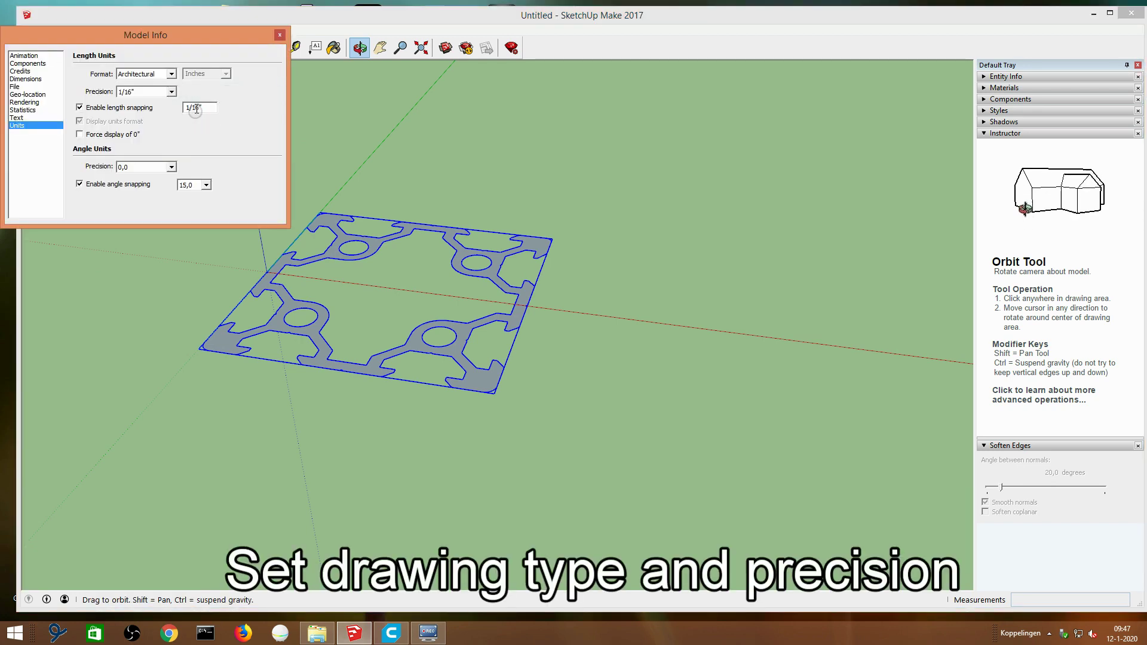
{"action": "left_click", "coordinate": [172, 74]}
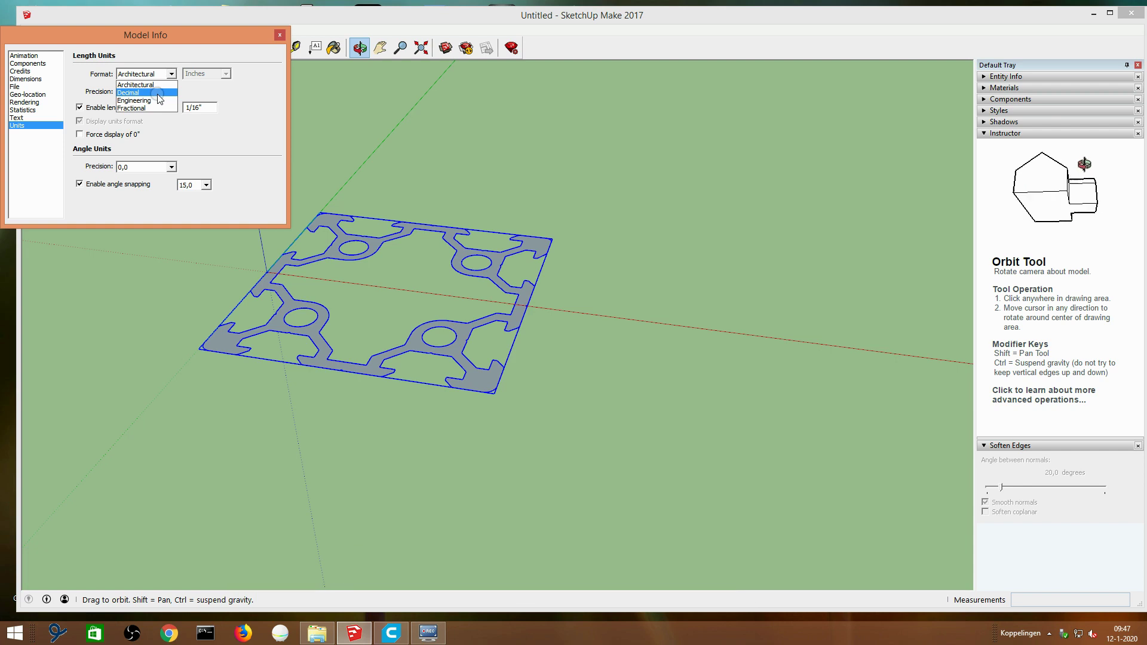
{"action": "left_click", "coordinate": [157, 94]}
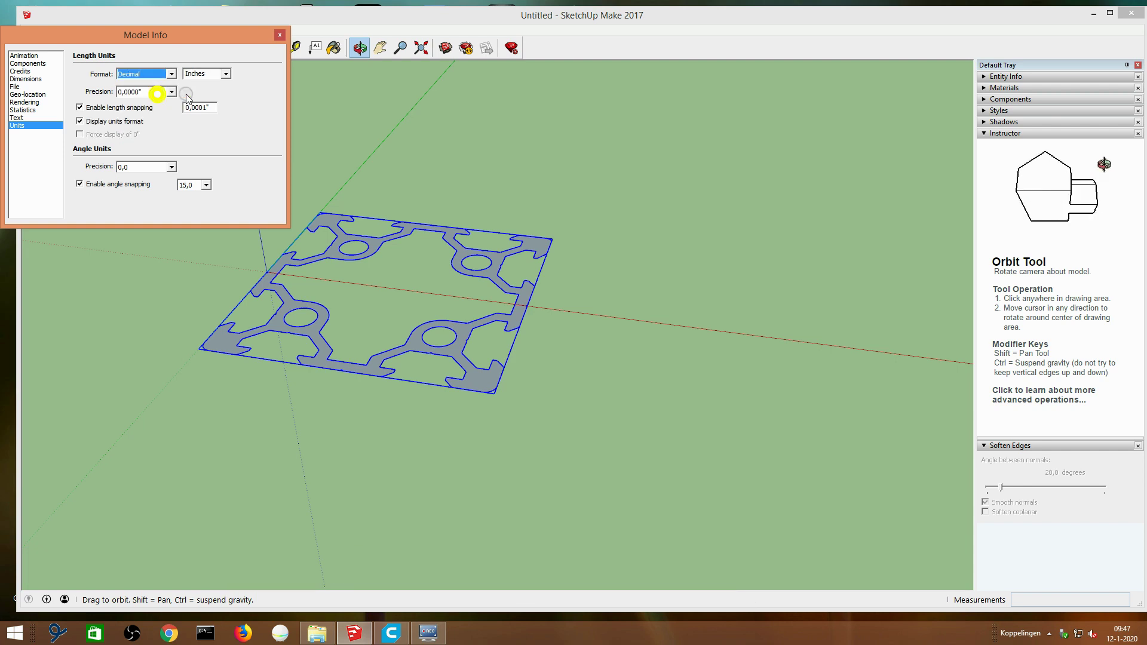
{"action": "left_click", "coordinate": [226, 76]}
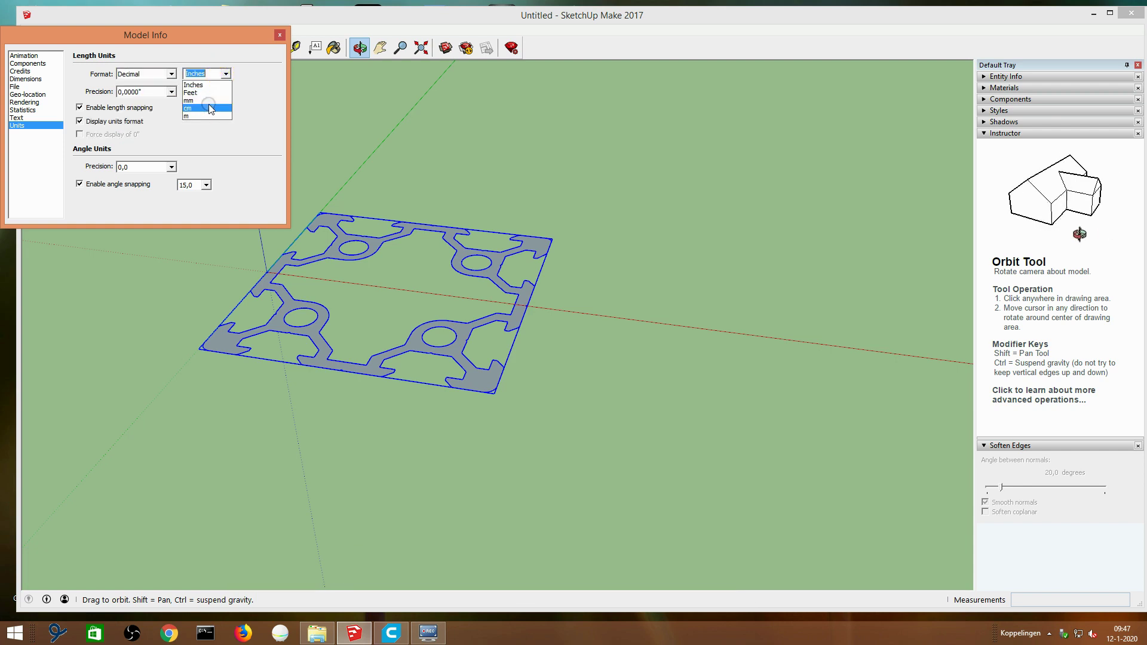
{"action": "left_click", "coordinate": [211, 101]}
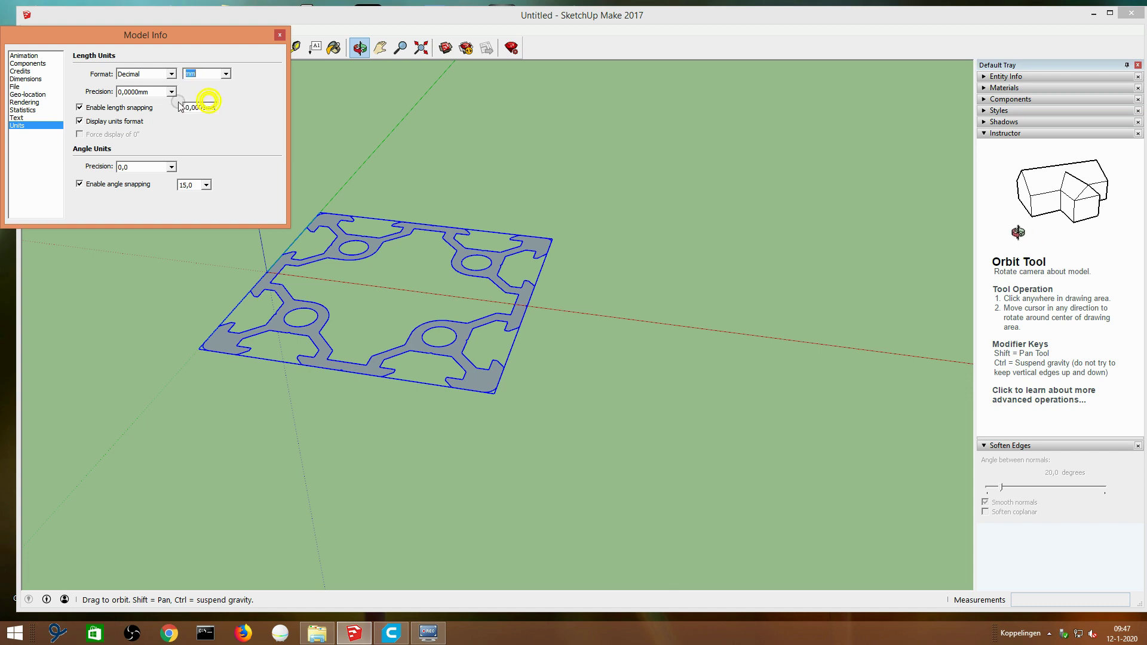
{"action": "left_click", "coordinate": [172, 92]}
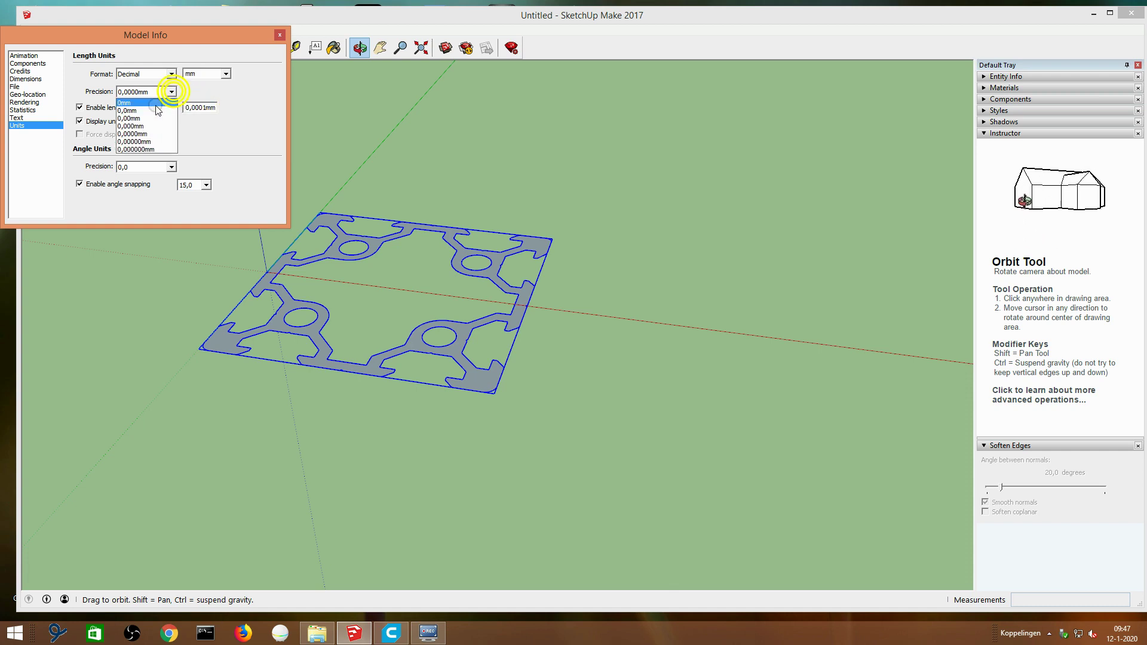
{"action": "left_click", "coordinate": [154, 119]}
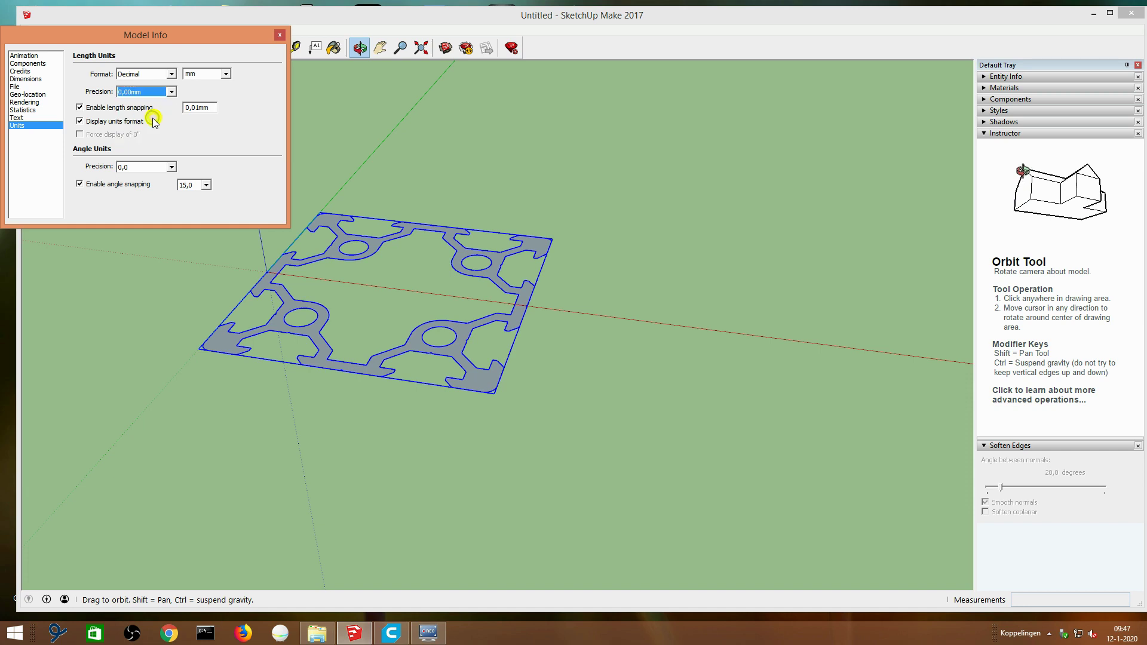
{"action": "left_click", "coordinate": [281, 34]}
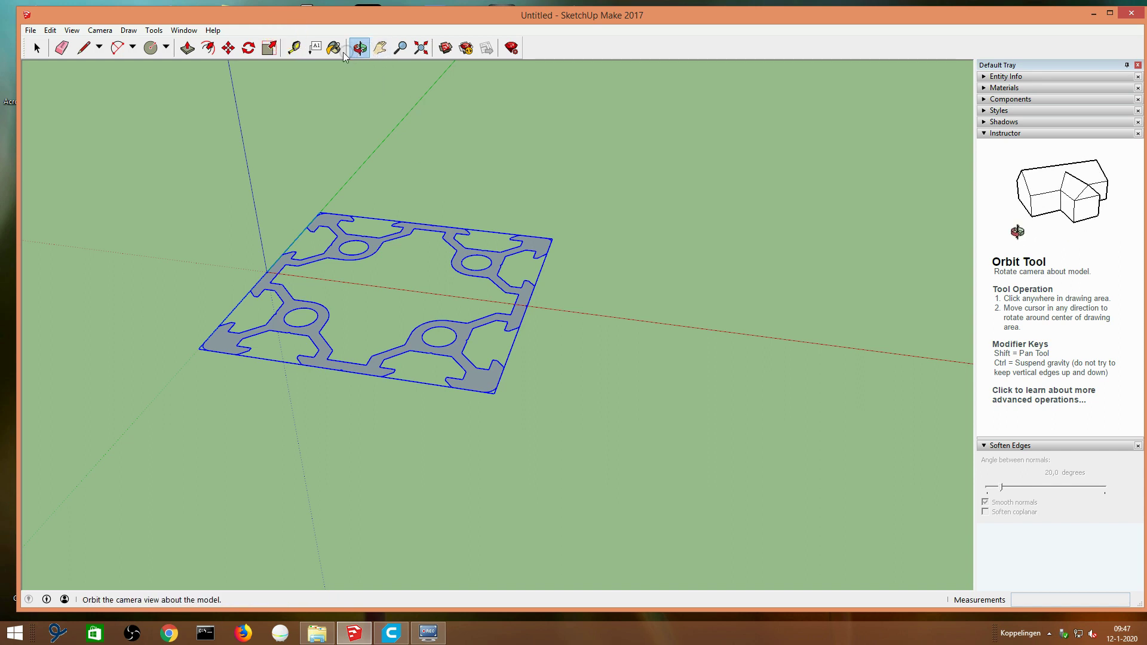
Step: Scale the profile group by a factor of 100 from a corner grip and zoom to fit
{"action": "left_click", "coordinate": [270, 48]}
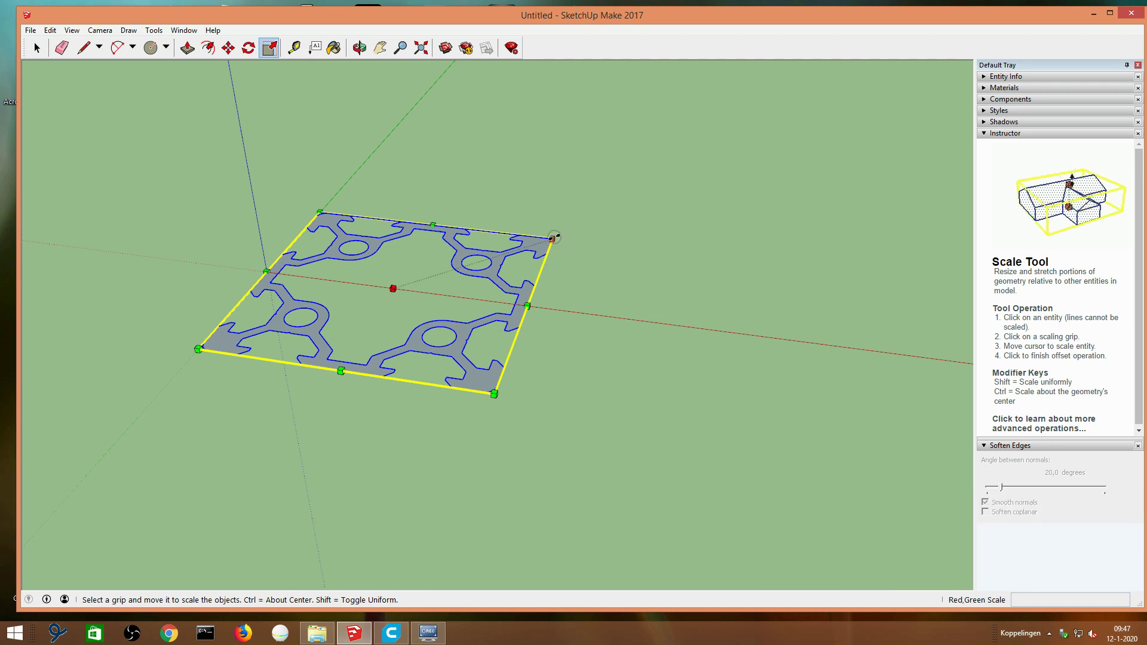
{"action": "left_click_drag", "start_coordinate": [553, 239], "coordinate": [722, 190], "text": "ctrl"}
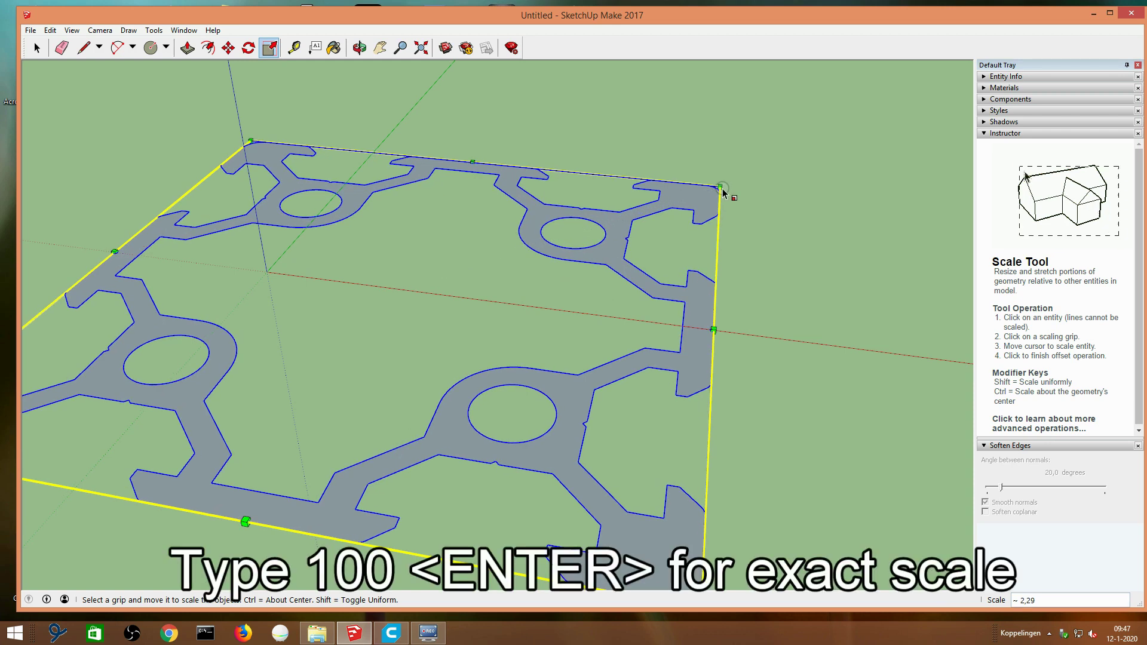
{"action": "type", "text": "00"}
{"action": "key", "text": "Return"}
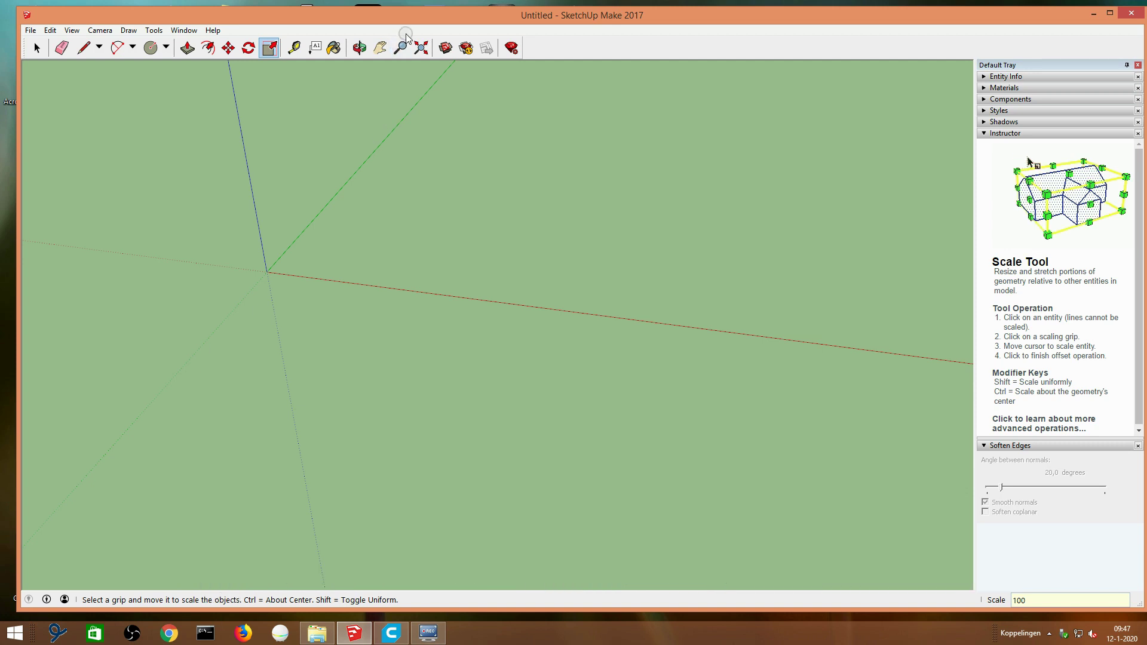
{"action": "left_click", "coordinate": [420, 48]}
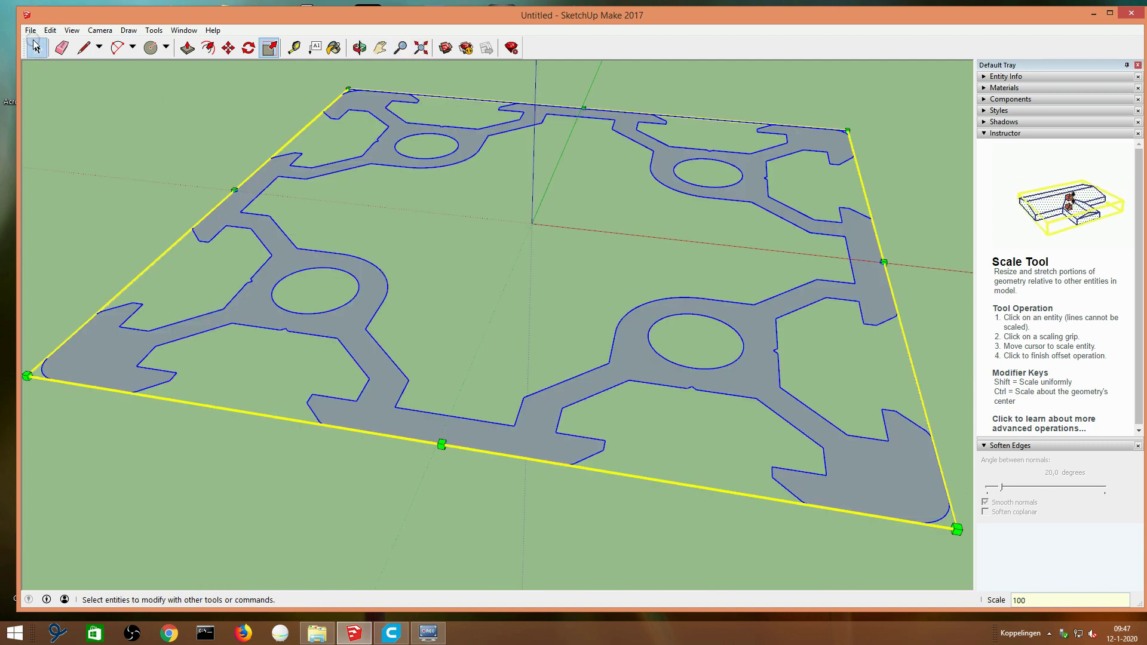
{"action": "left_click", "coordinate": [35, 46]}
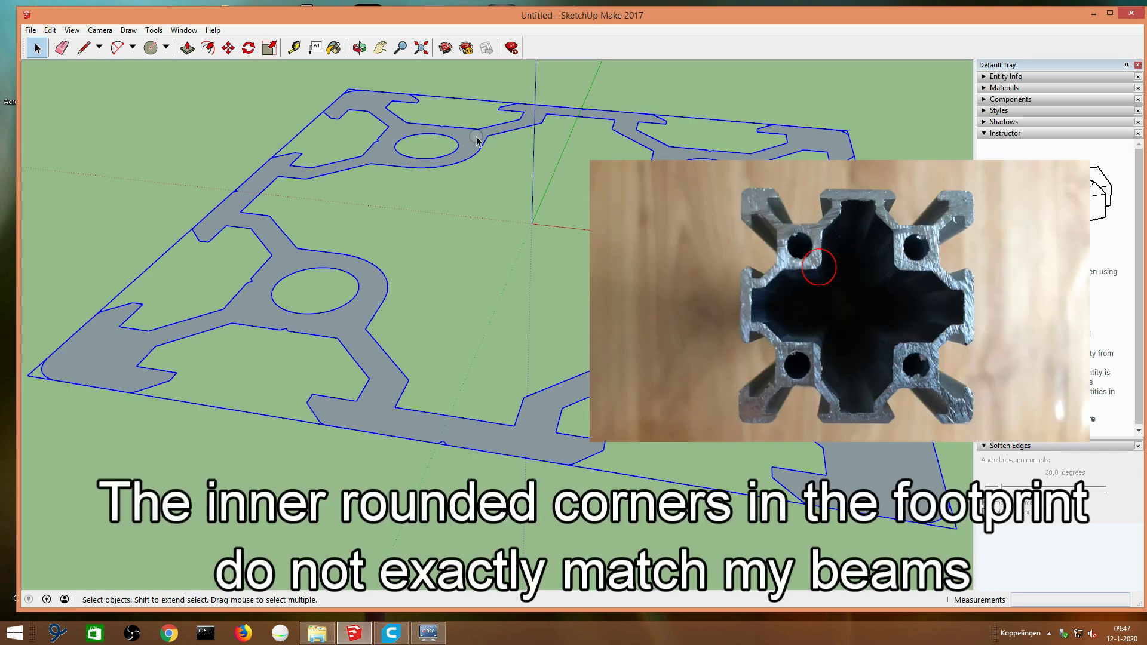
Step: Enter the enlarged profile group for editing and pick the Line tool
{"action": "right_click", "coordinate": [473, 140]}
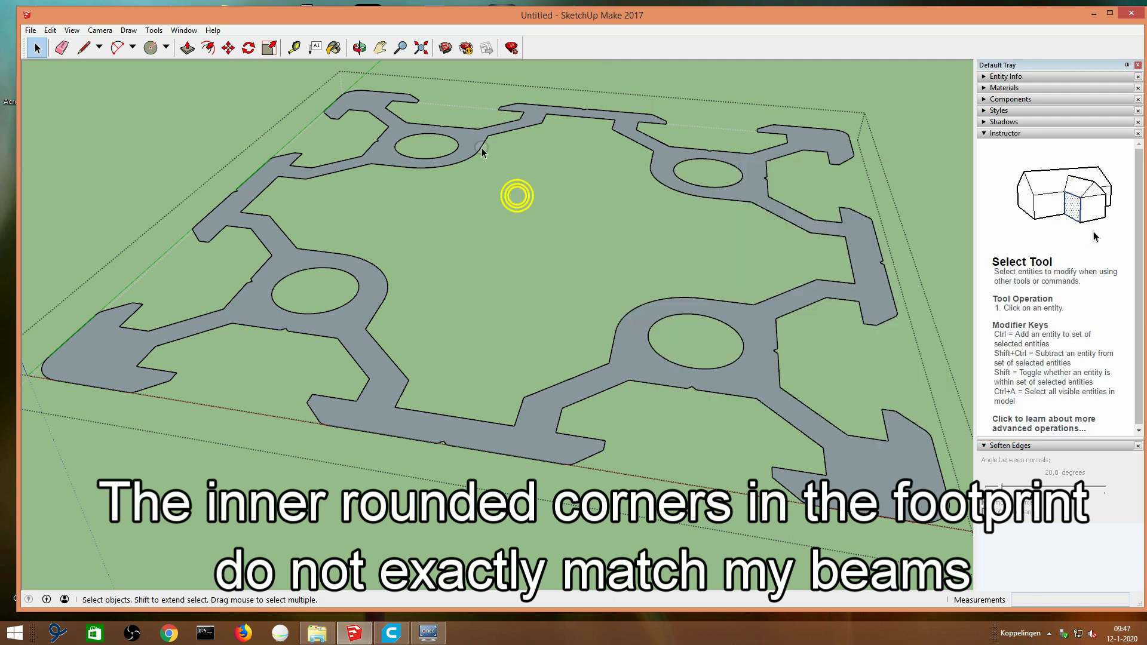
{"action": "left_click", "coordinate": [469, 132]}
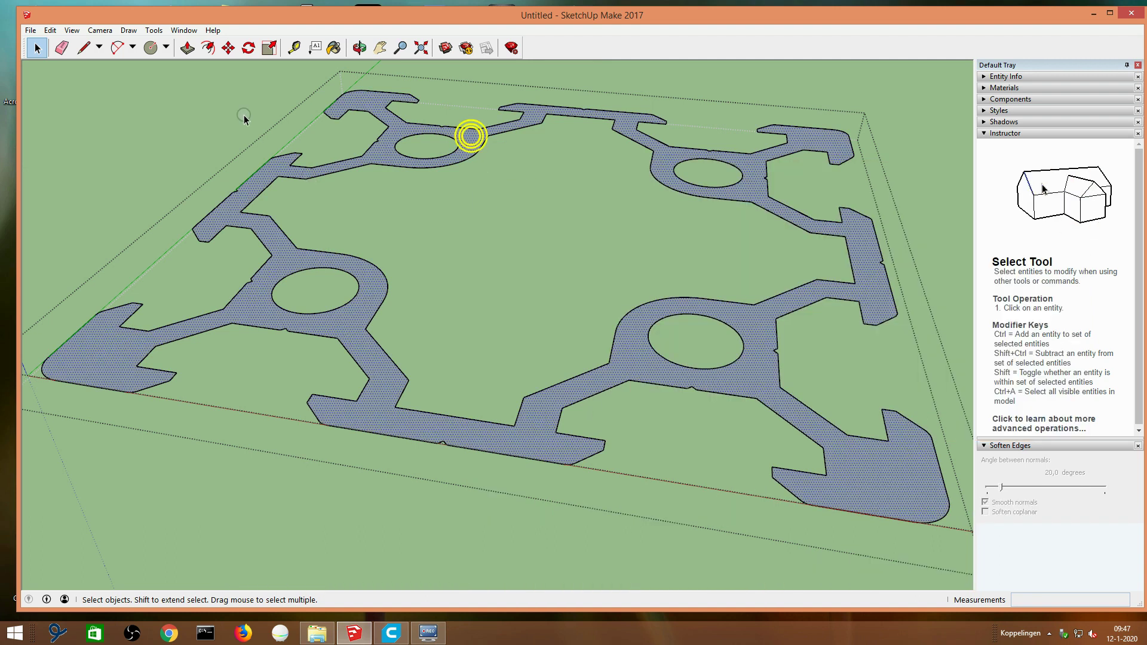
{"action": "left_click", "coordinate": [82, 46]}
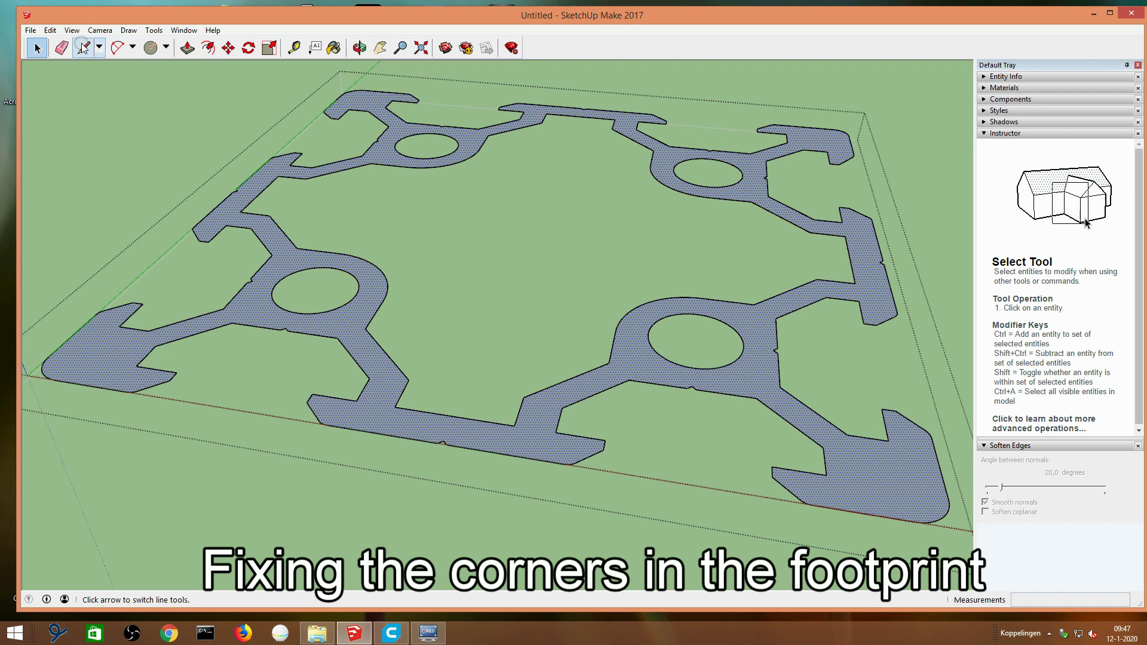
Step: Draw four lines between the profile's round holes, the last joining the left and right holes
{"action": "left_click", "coordinate": [480, 148]}
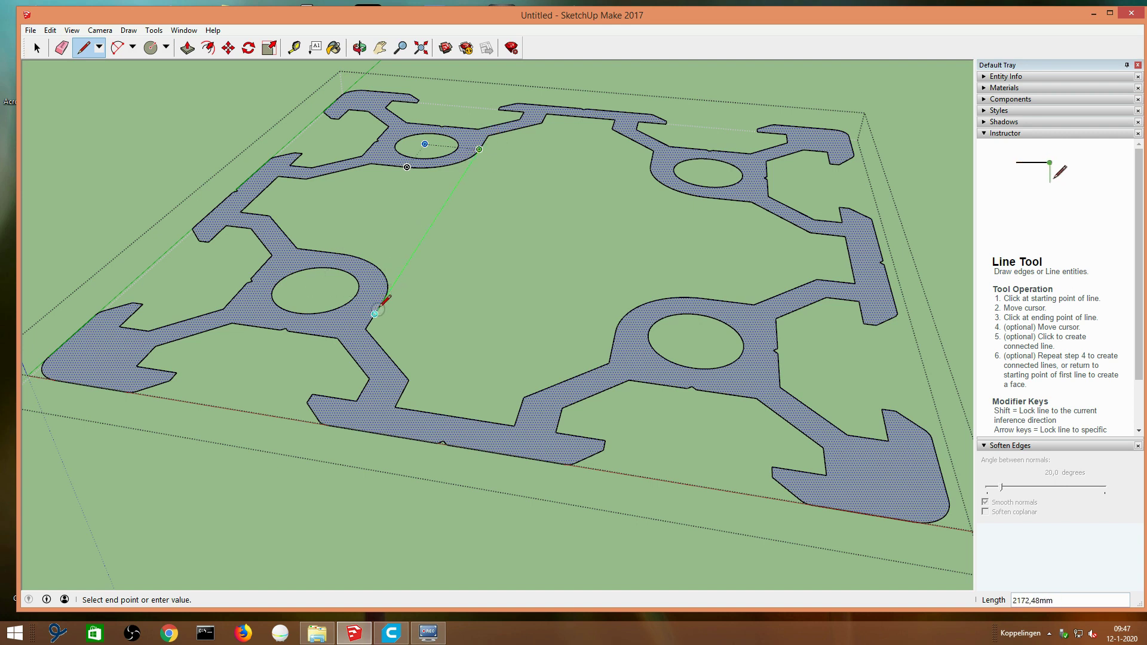
{"action": "left_click", "coordinate": [383, 301]}
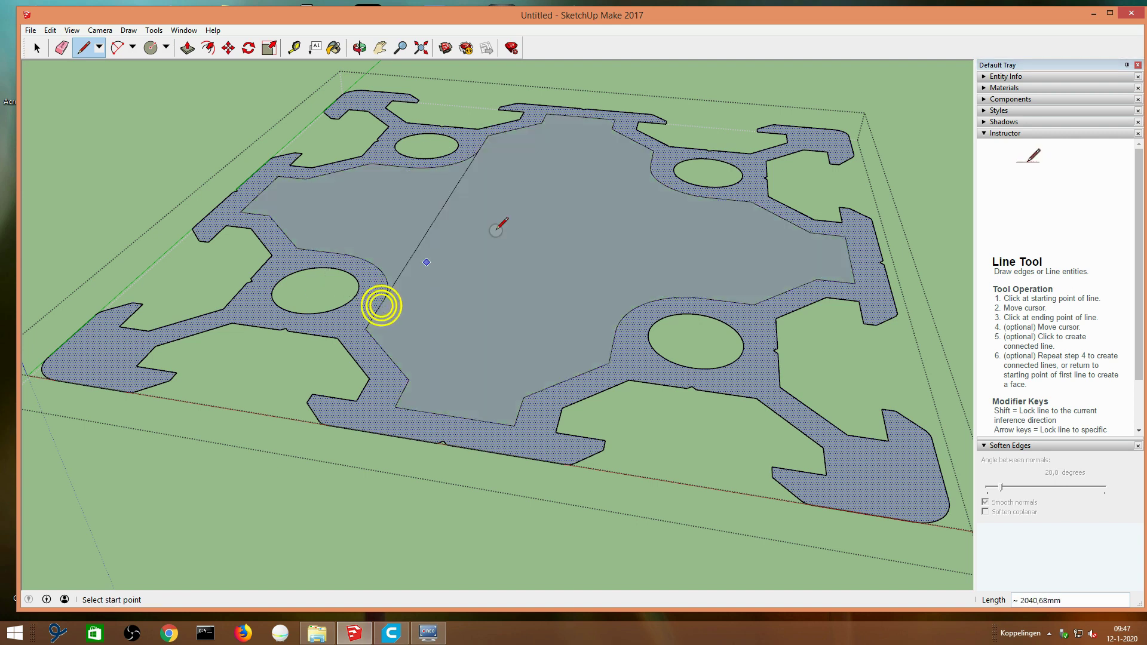
{"action": "left_click", "coordinate": [650, 166]}
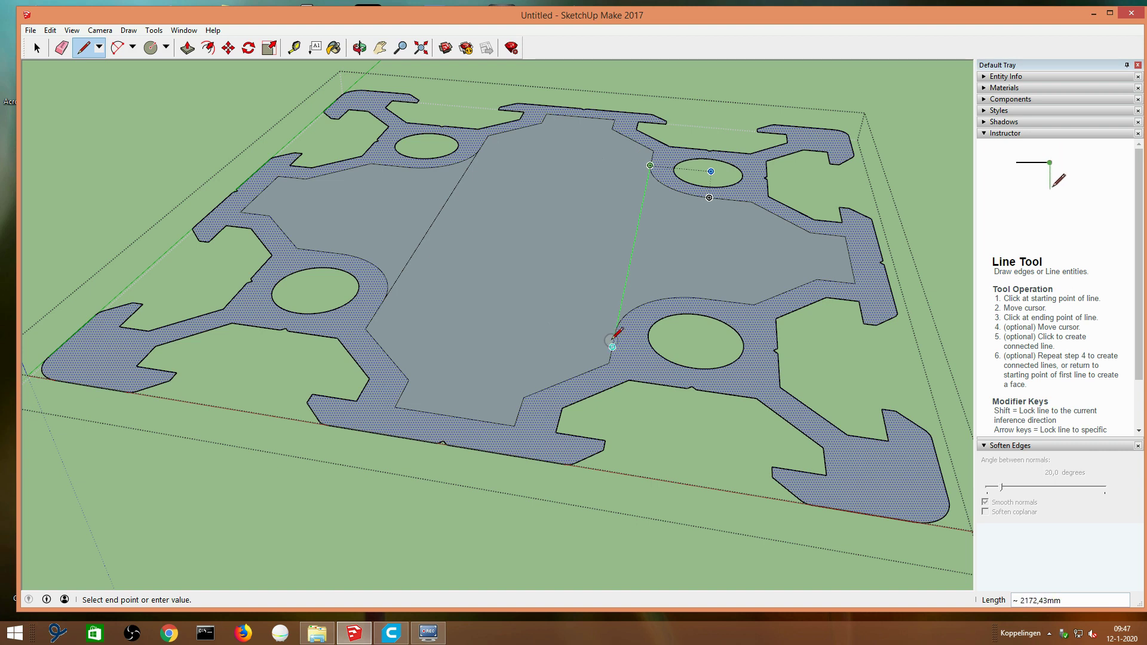
{"action": "left_click", "coordinate": [613, 346]}
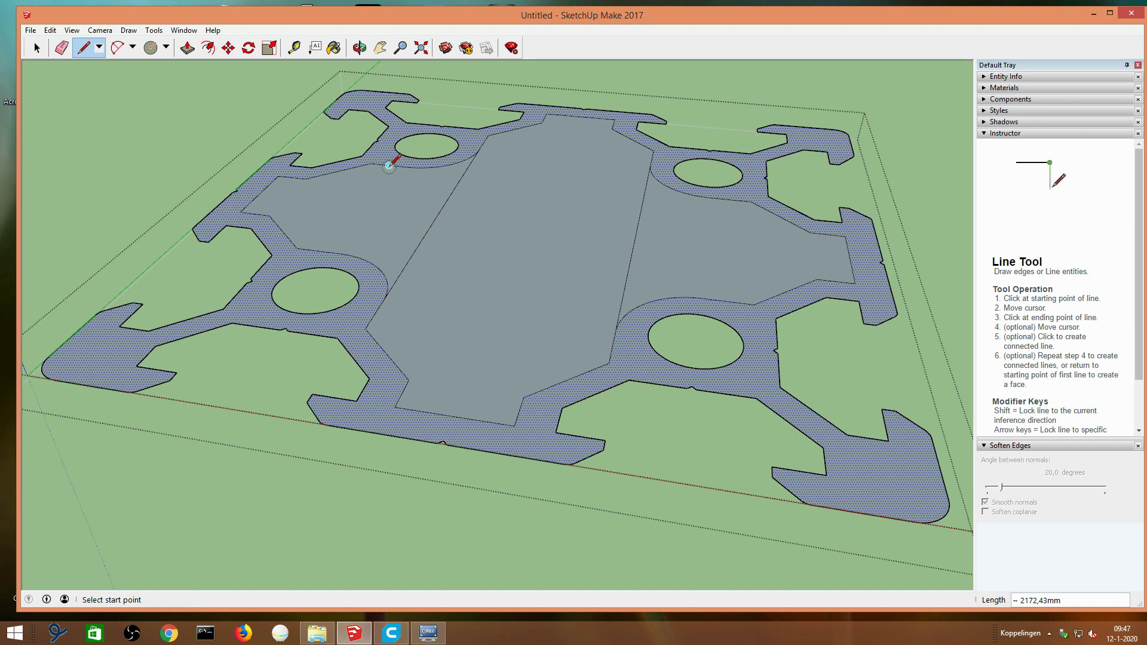
{"action": "left_click", "coordinate": [389, 165]}
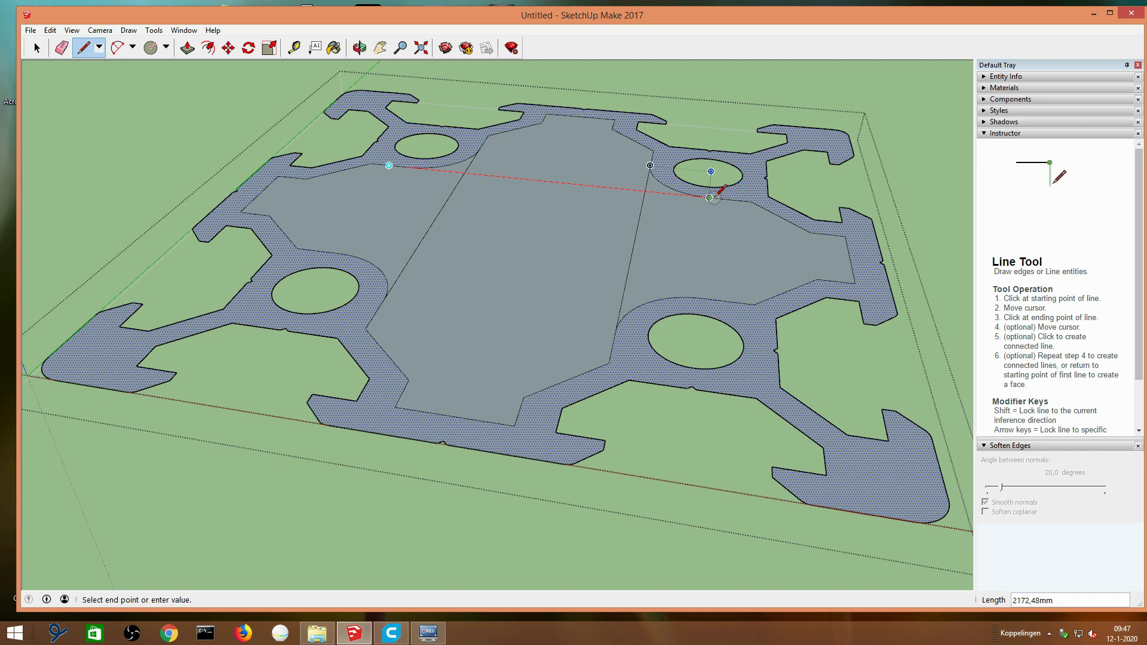
{"action": "left_click", "coordinate": [717, 198]}
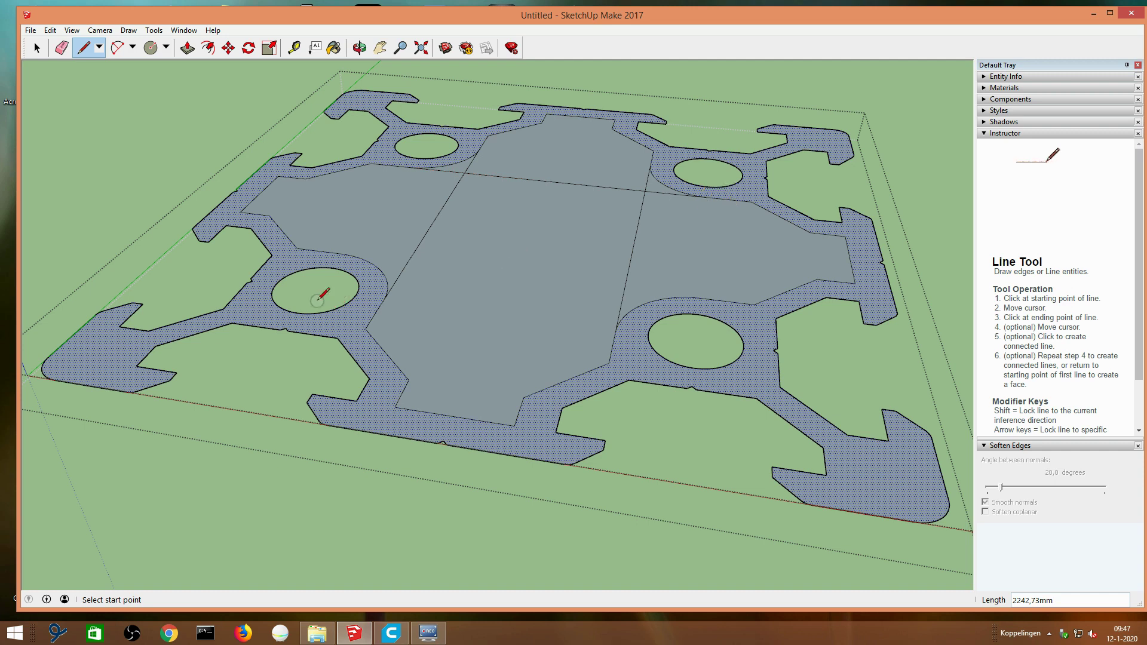
{"action": "left_click", "coordinate": [339, 254]}
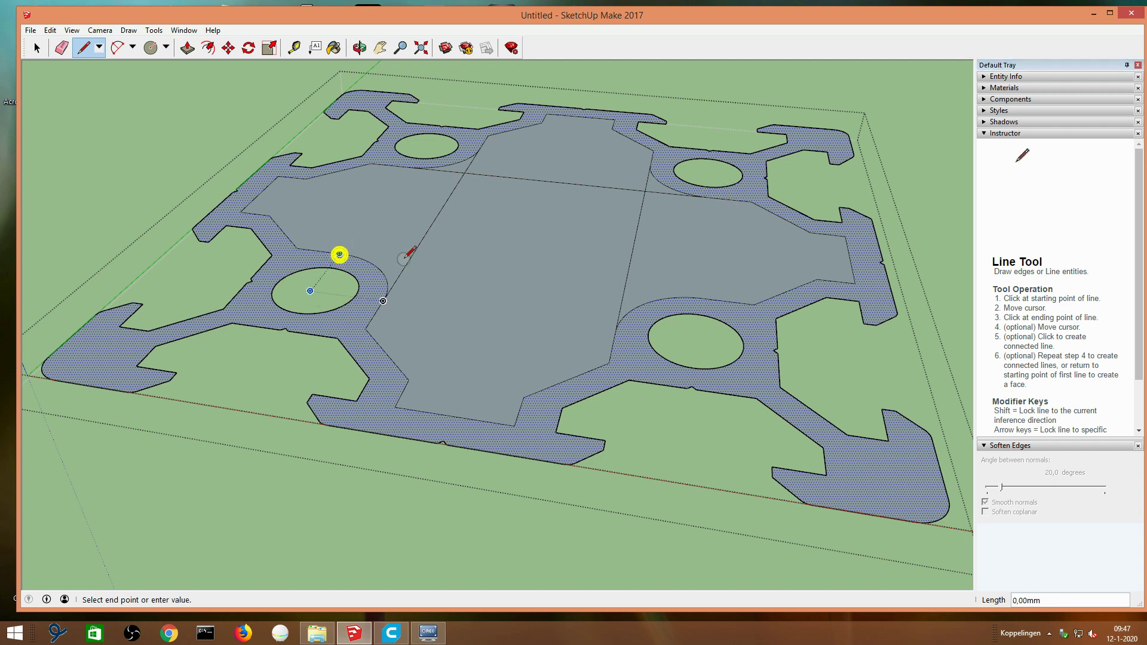
{"action": "left_click", "coordinate": [702, 298]}
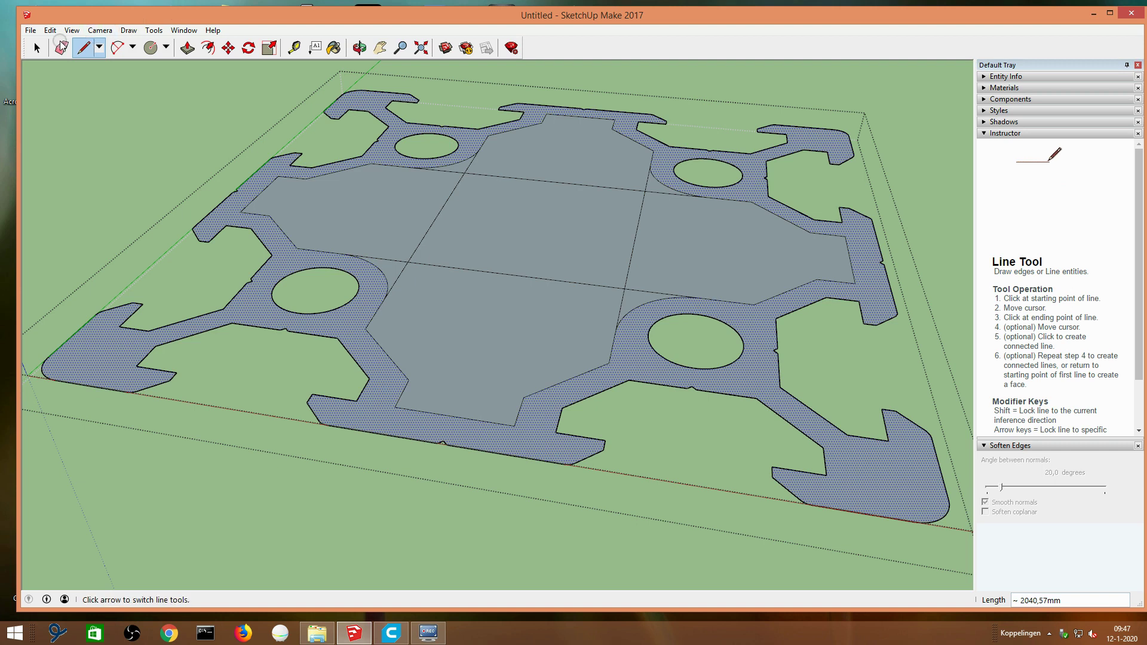
{"action": "left_click", "coordinate": [37, 48]}
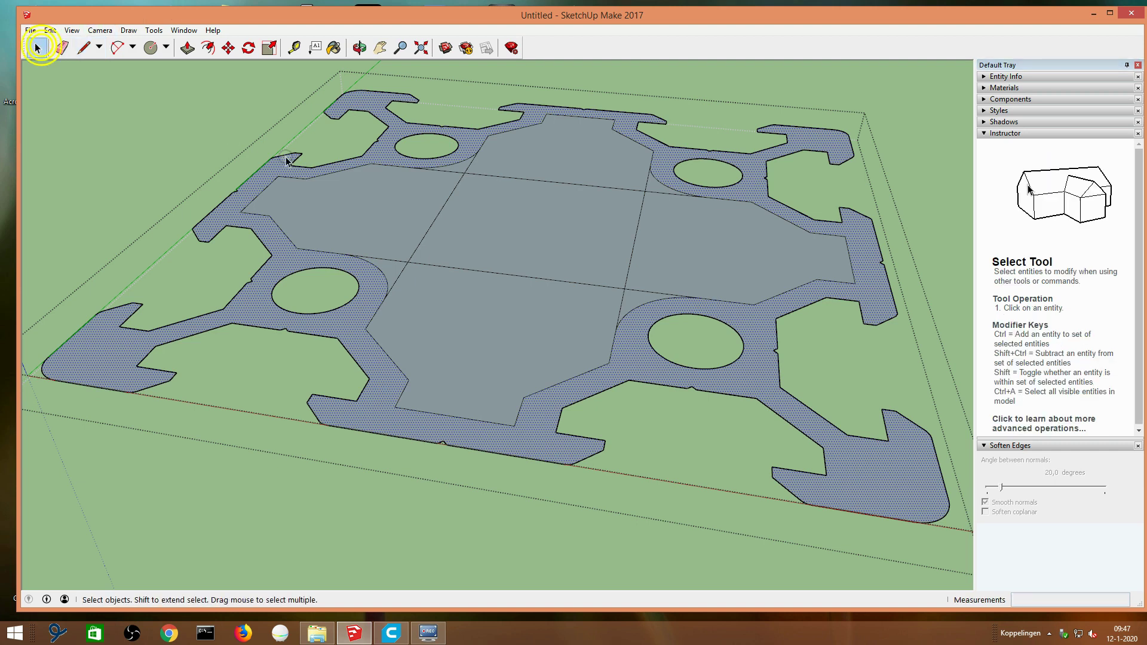
Step: Draw a centre line across the profile from its left side to its right side
{"action": "scroll", "coordinate": [402, 183], "scroll_direction": "up", "scroll_amount": 2}
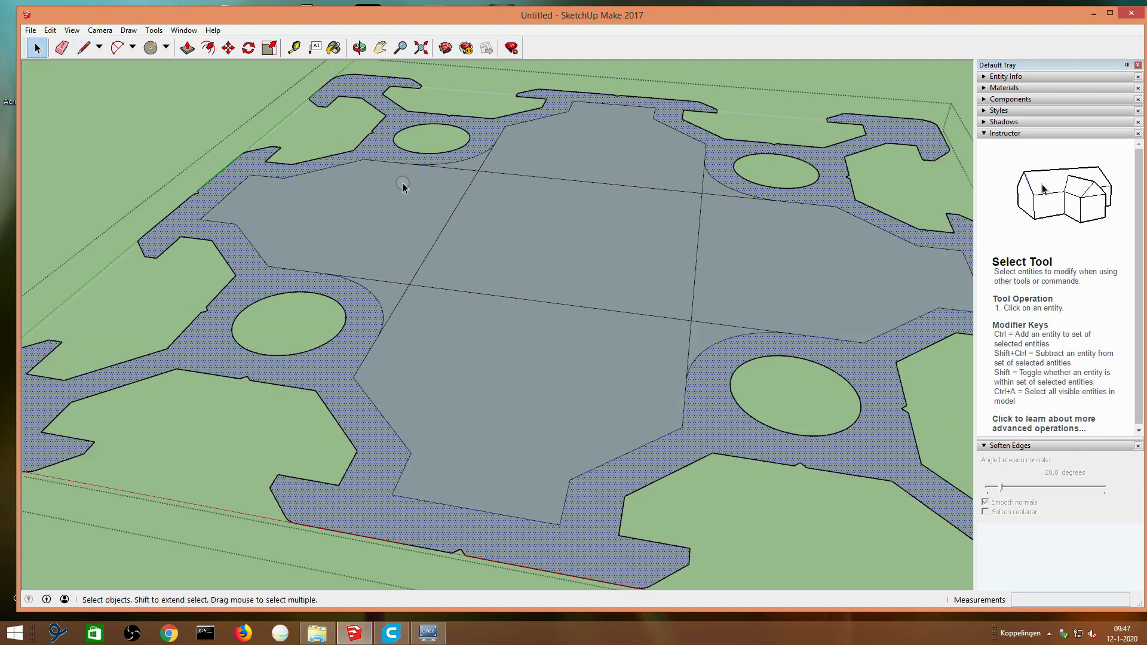
{"action": "scroll", "coordinate": [429, 169], "scroll_direction": "up", "scroll_amount": 2}
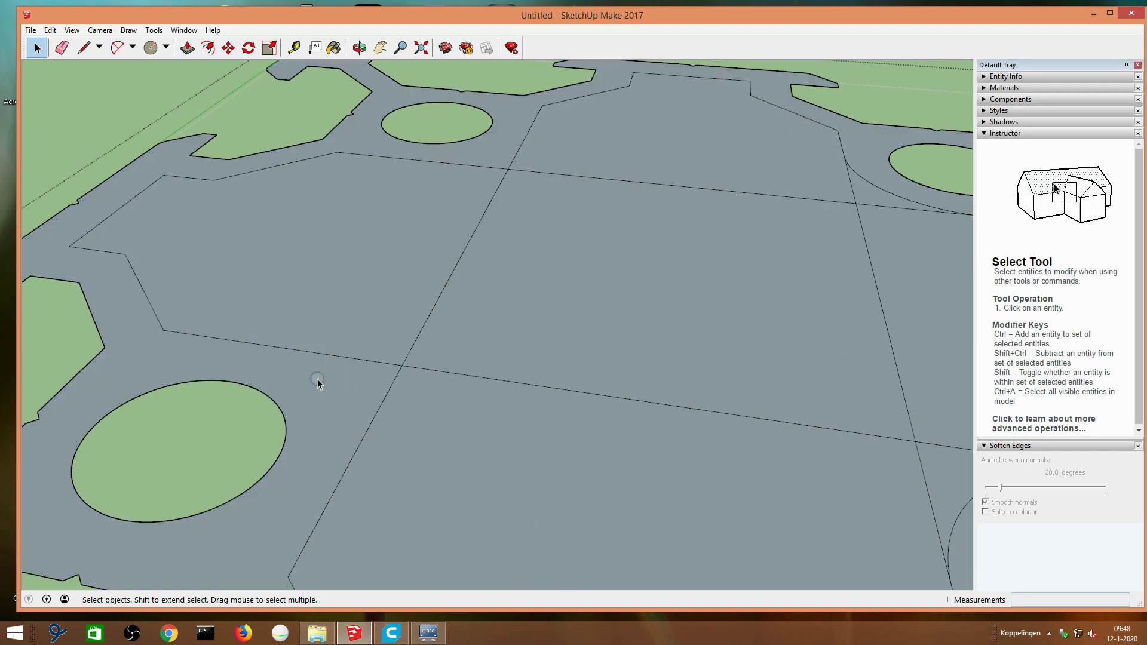
{"action": "scroll", "coordinate": [318, 381], "scroll_direction": "down", "scroll_amount": 1}
{"action": "scroll", "coordinate": [568, 362], "scroll_direction": "down", "scroll_amount": 1}
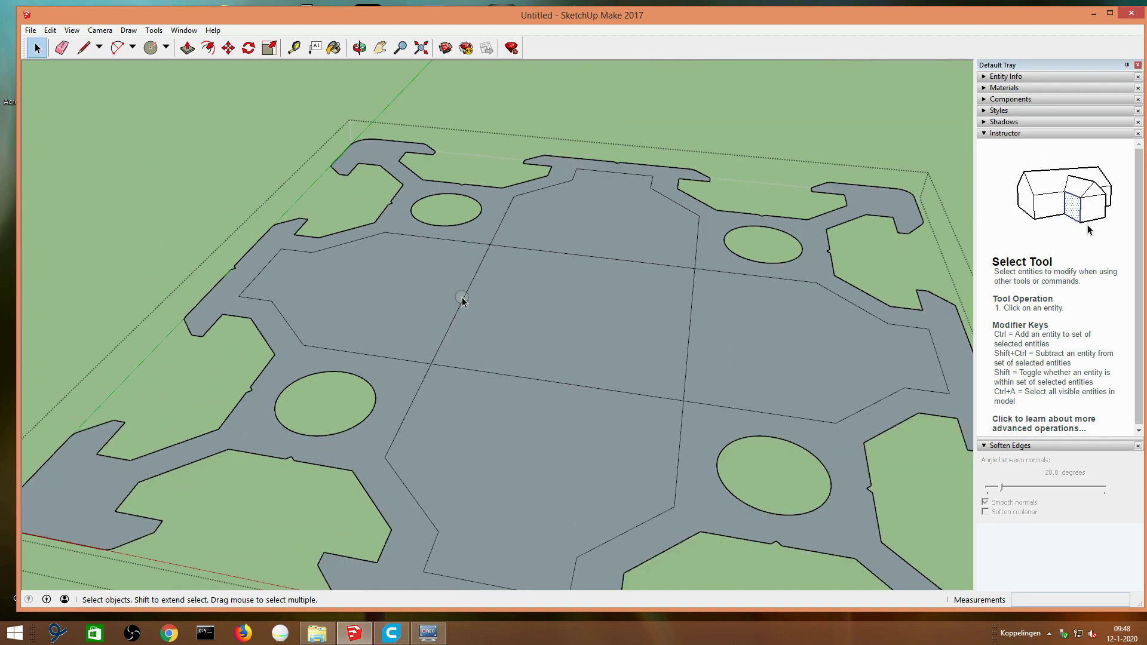
{"action": "left_click", "coordinate": [94, 47]}
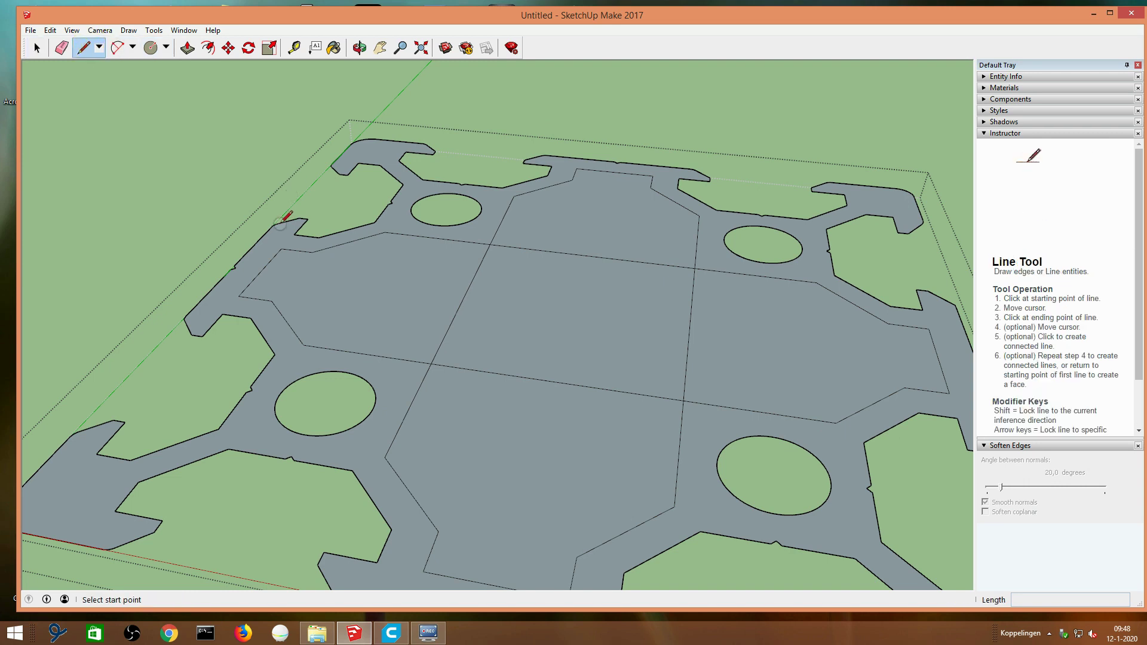
{"action": "left_click", "coordinate": [261, 270]}
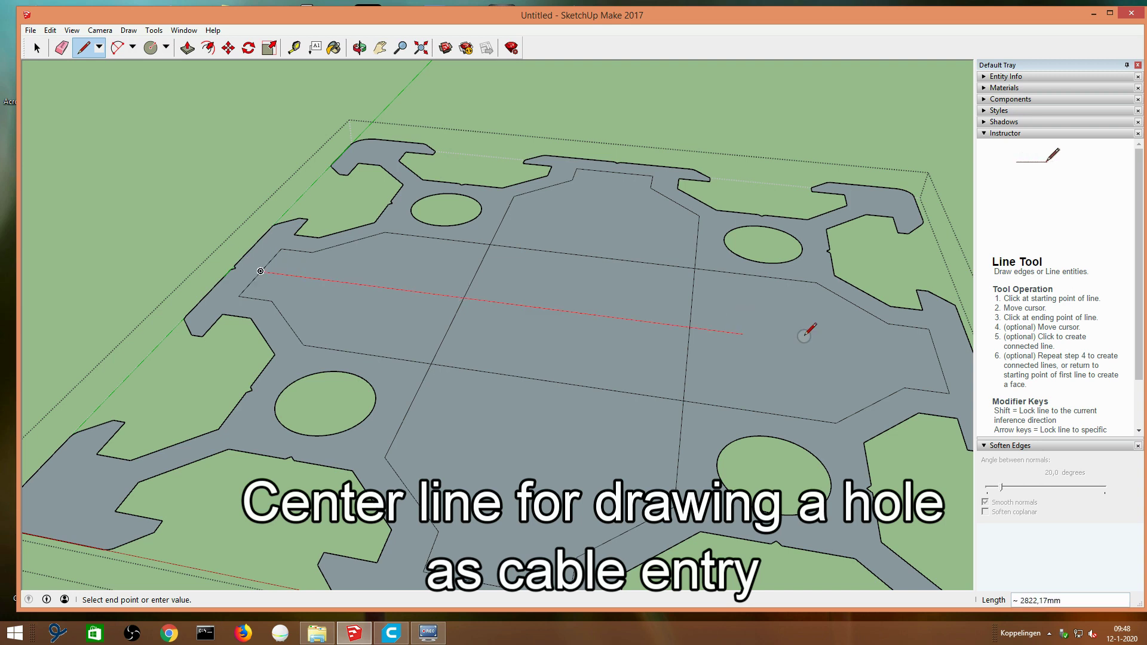
{"action": "left_click", "coordinate": [939, 359]}
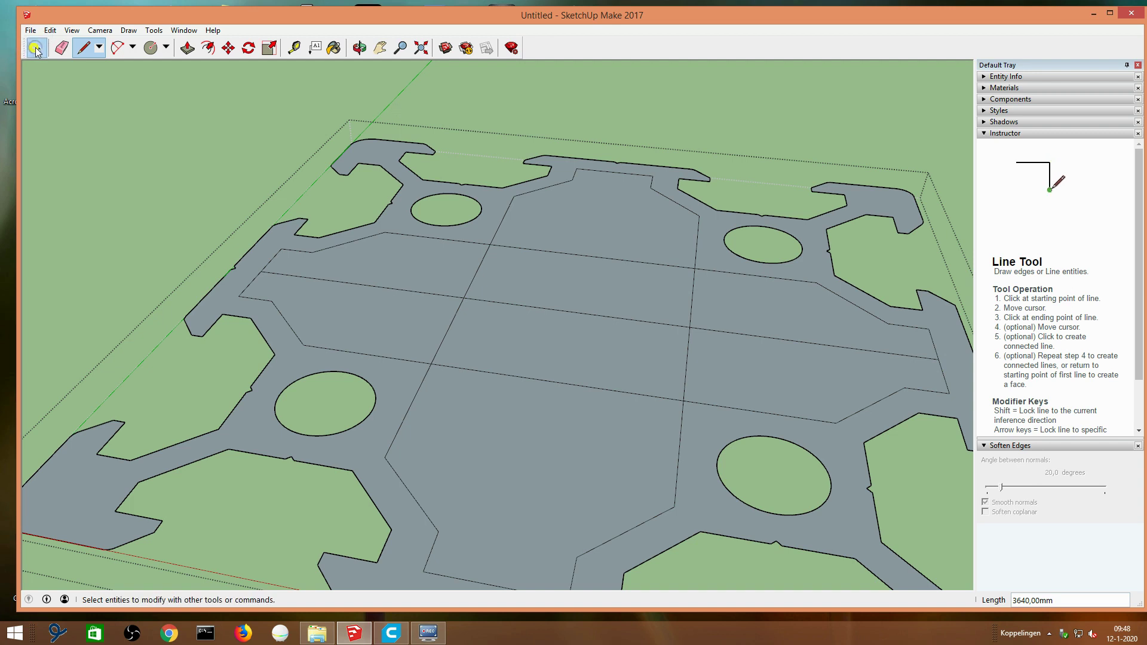
Step: Erase the four old crossing edges from the profile
{"action": "left_click", "coordinate": [37, 47]}
{"action": "left_click", "coordinate": [547, 254]}
{"action": "right_click", "coordinate": [474, 276]}
{"action": "left_click", "coordinate": [502, 303]}
{"action": "left_click", "coordinate": [455, 322]}
{"action": "key", "text": "Delete"}
{"action": "left_click", "coordinate": [687, 377]}
{"action": "key", "text": "Delete"}
{"action": "left_click", "coordinate": [633, 397]}
{"action": "key", "text": "Delete"}
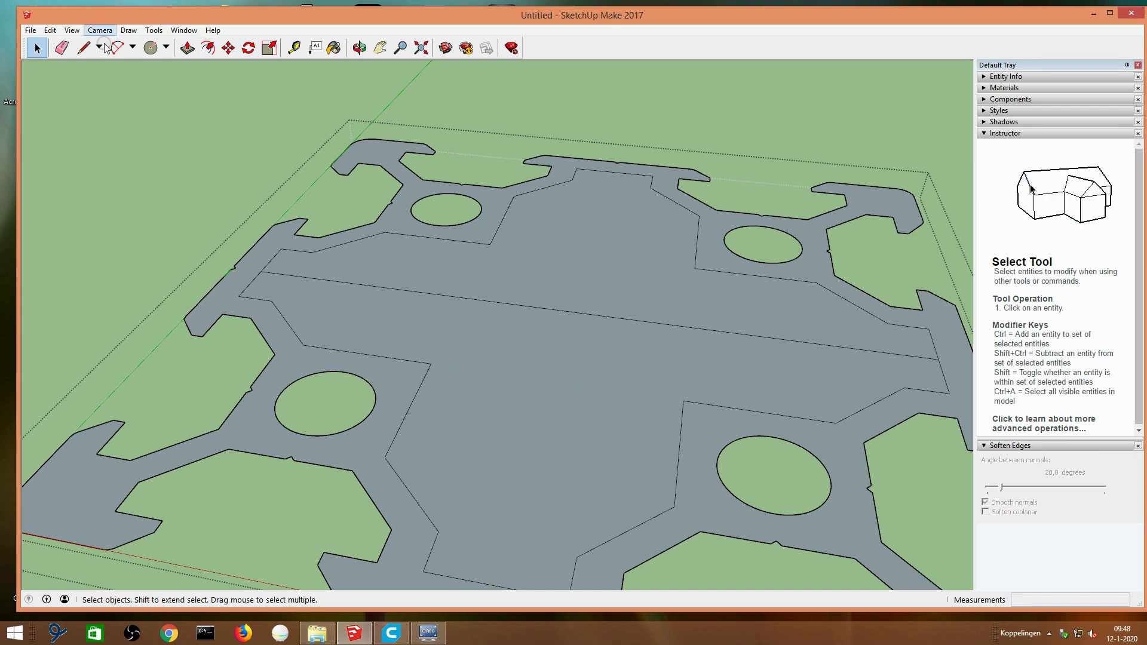
Step: Draw a 36-sided circle of radius 600 centred on the profile's centre line
{"action": "left_click", "coordinate": [150, 49]}
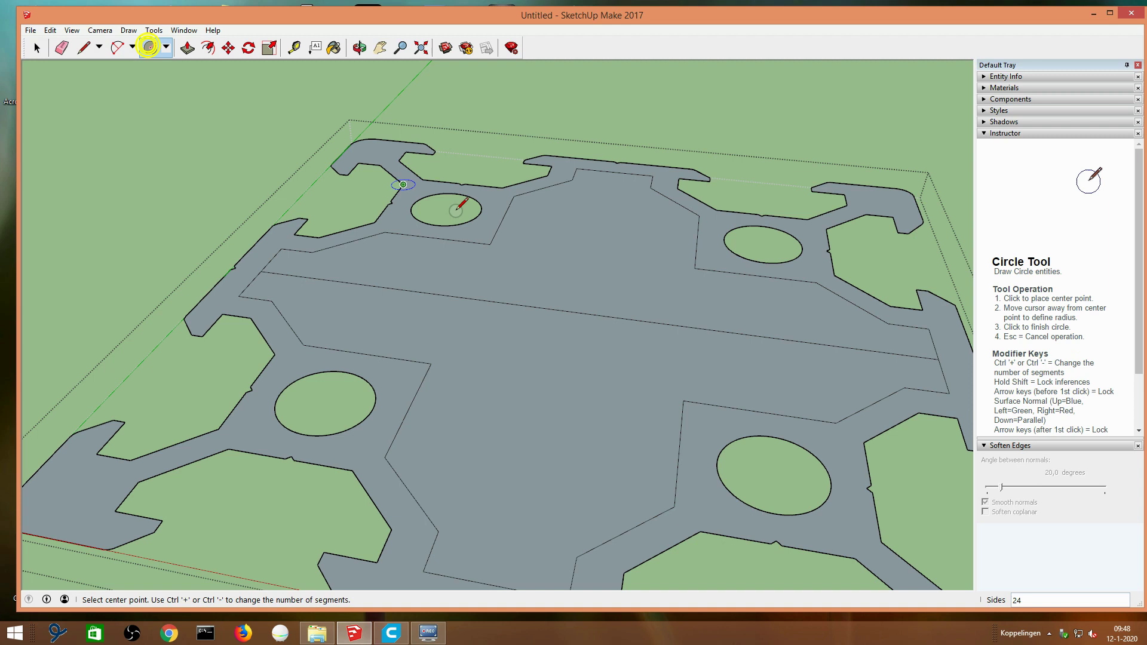
{"action": "left_click", "coordinate": [572, 311]}
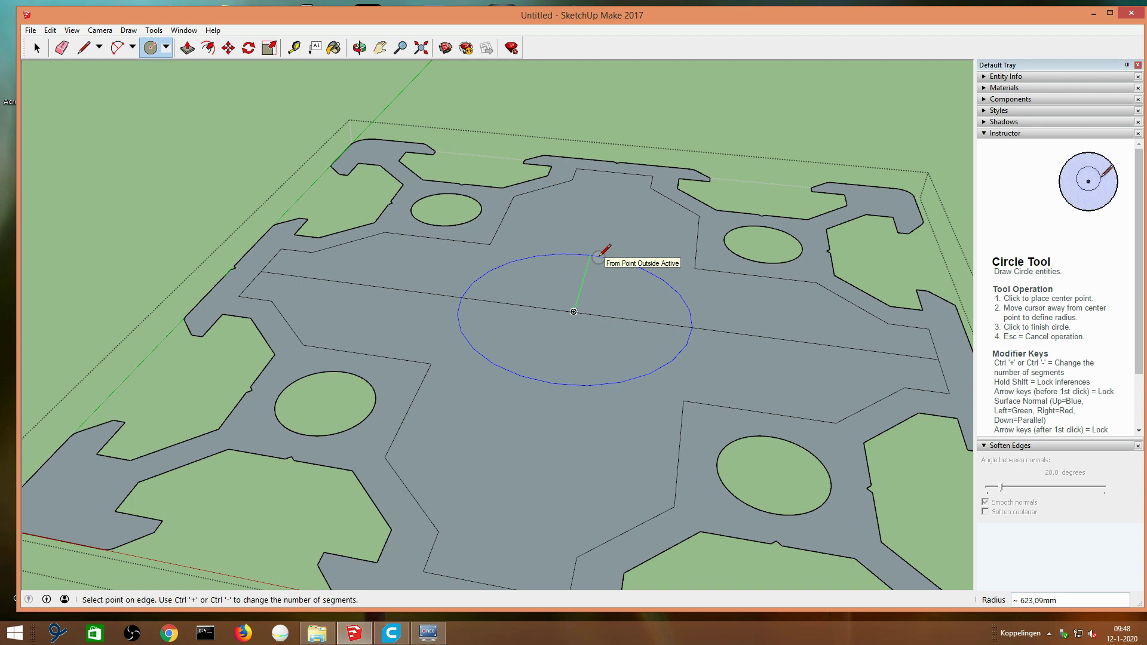
{"action": "key", "text": "ctrl+plus"}
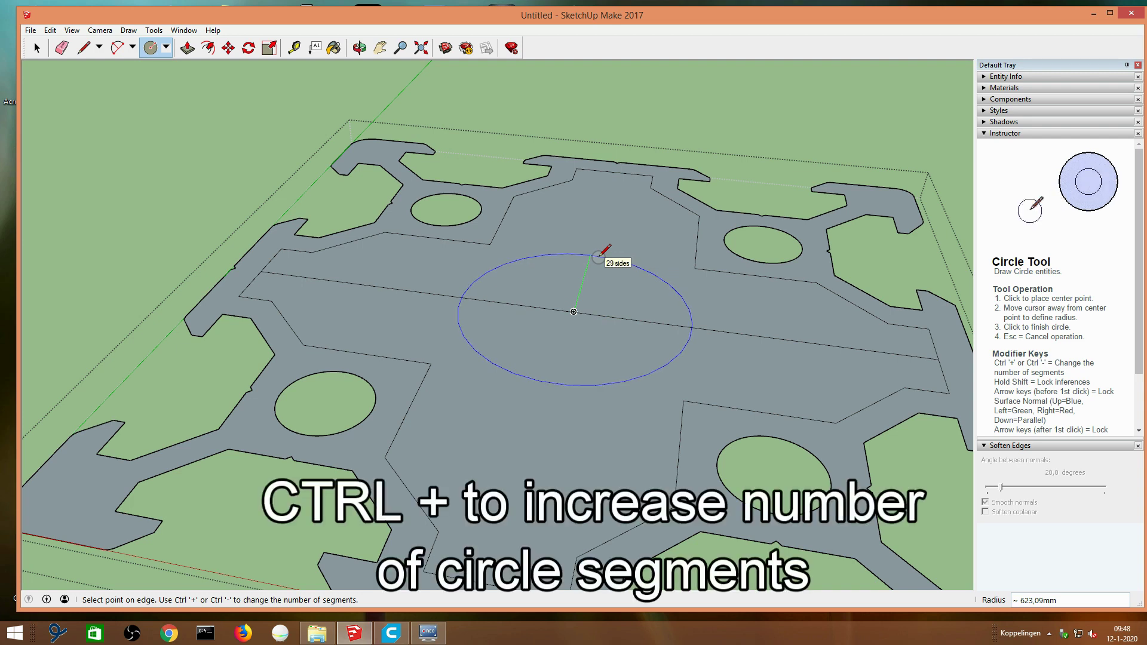
{"action": "key", "text": "ctrl+plus"}
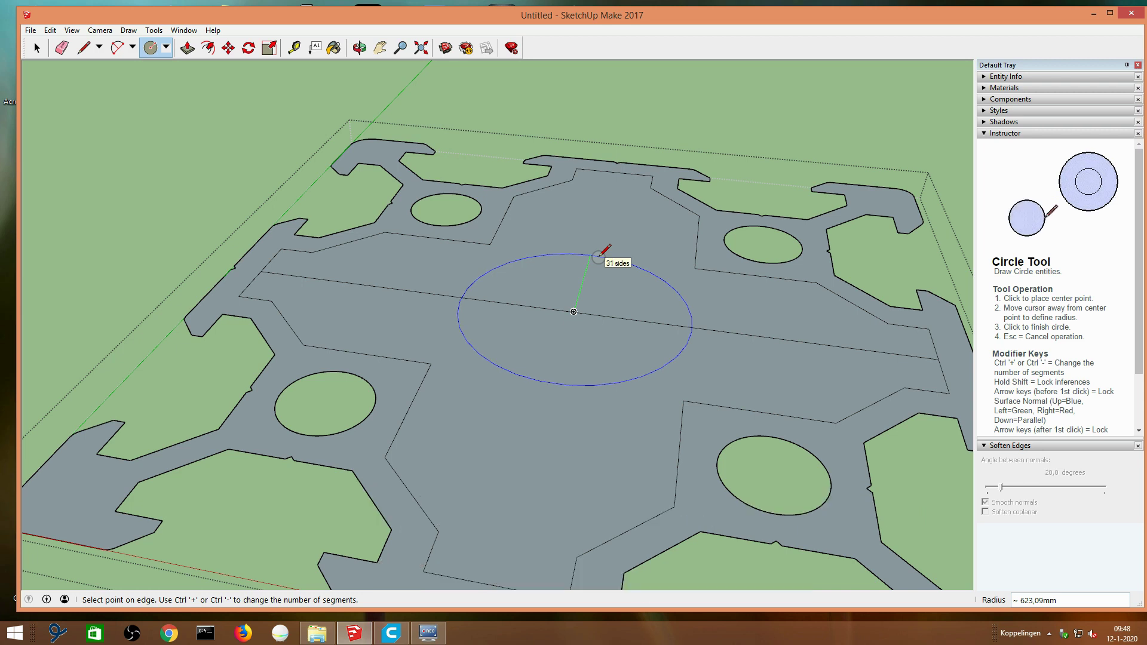
{"action": "key", "text": "ctrl+plus"}
{"action": "key", "text": "ctrl+plus"}
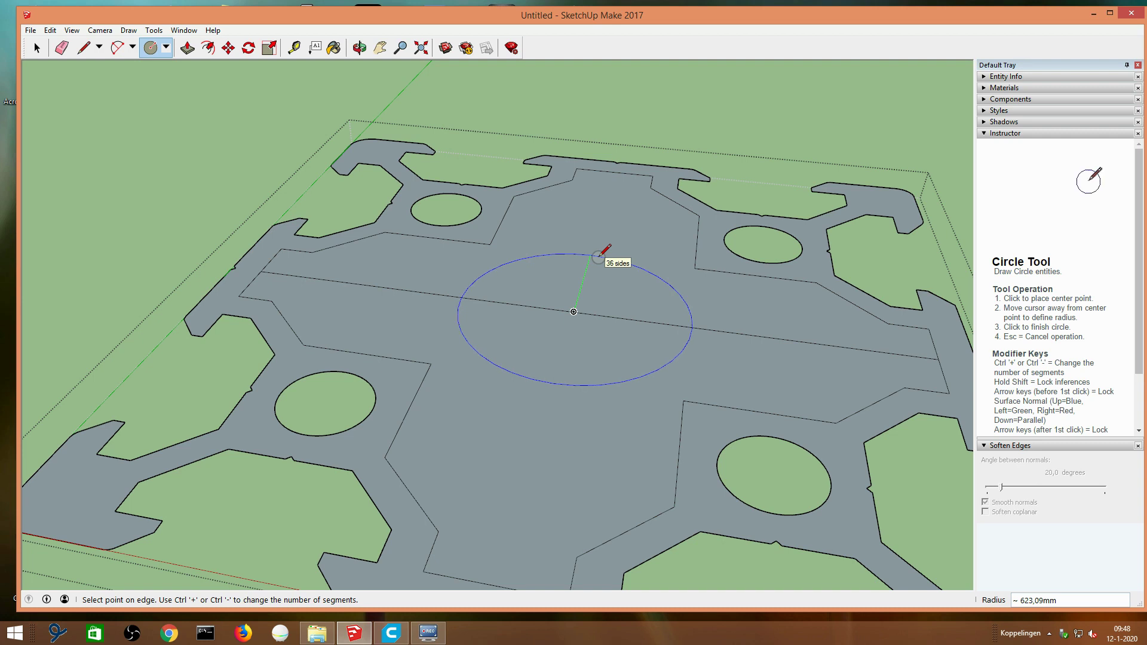
{"action": "type", "text": "600"}
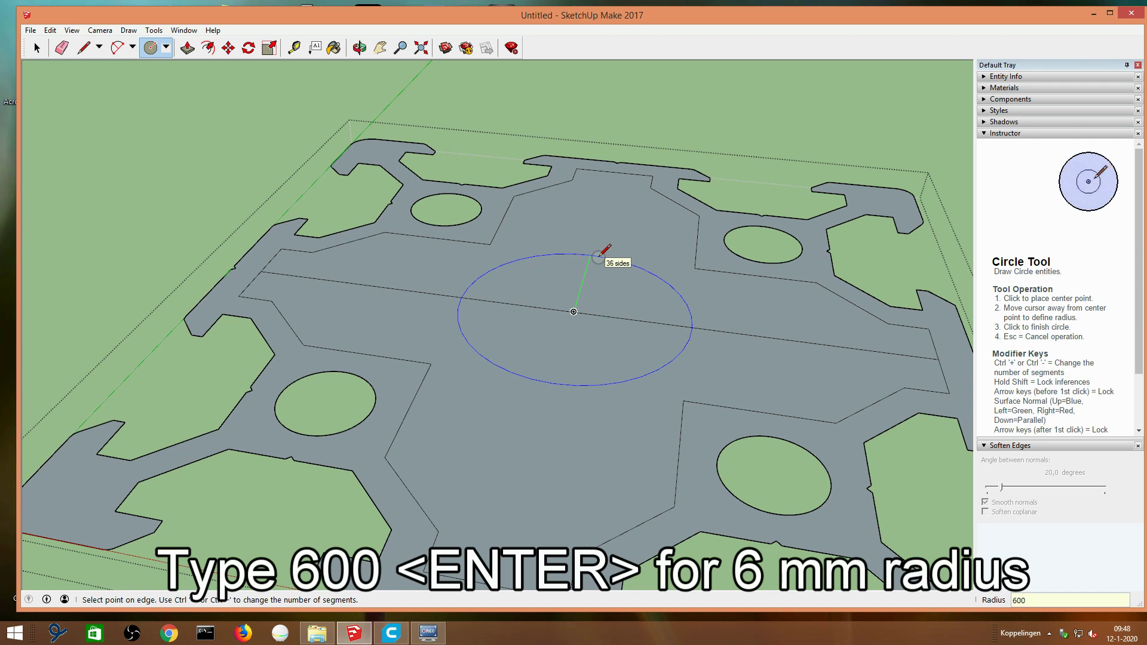
{"action": "key", "text": "Return"}
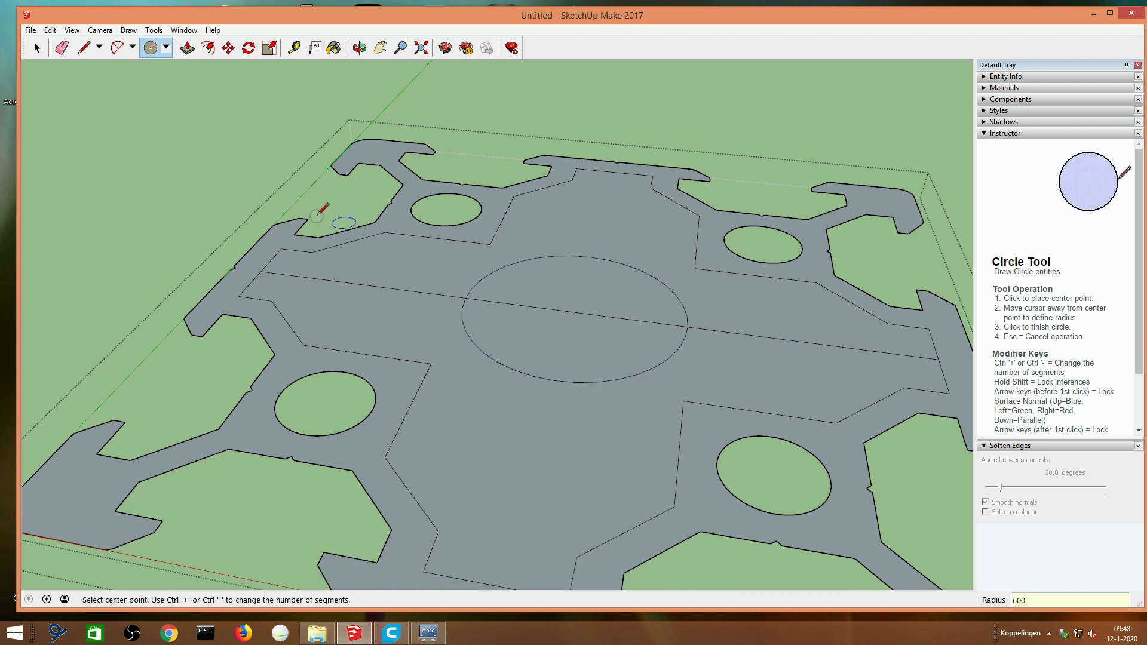
Step: Erase the centre-line segments around the circle and select the circle face for removal
{"action": "left_click", "coordinate": [36, 48]}
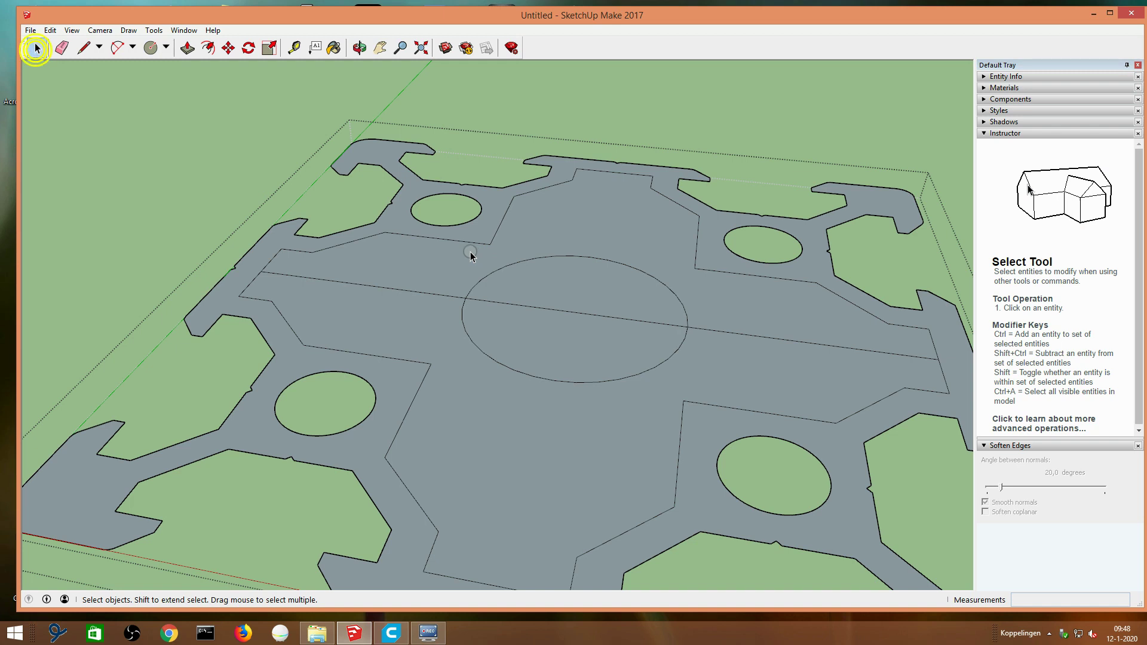
{"action": "left_click", "coordinate": [556, 313]}
{"action": "right_click", "coordinate": [547, 305]}
{"action": "left_click", "coordinate": [568, 320]}
{"action": "right_click", "coordinate": [744, 336]}
{"action": "left_click", "coordinate": [750, 355]}
{"action": "left_click", "coordinate": [419, 296]}
{"action": "right_click", "coordinate": [607, 293]}
Step: Erase the circle face, then stack two 750-long vertical lines up from the hole's centre
{"action": "left_click", "coordinate": [634, 310]}
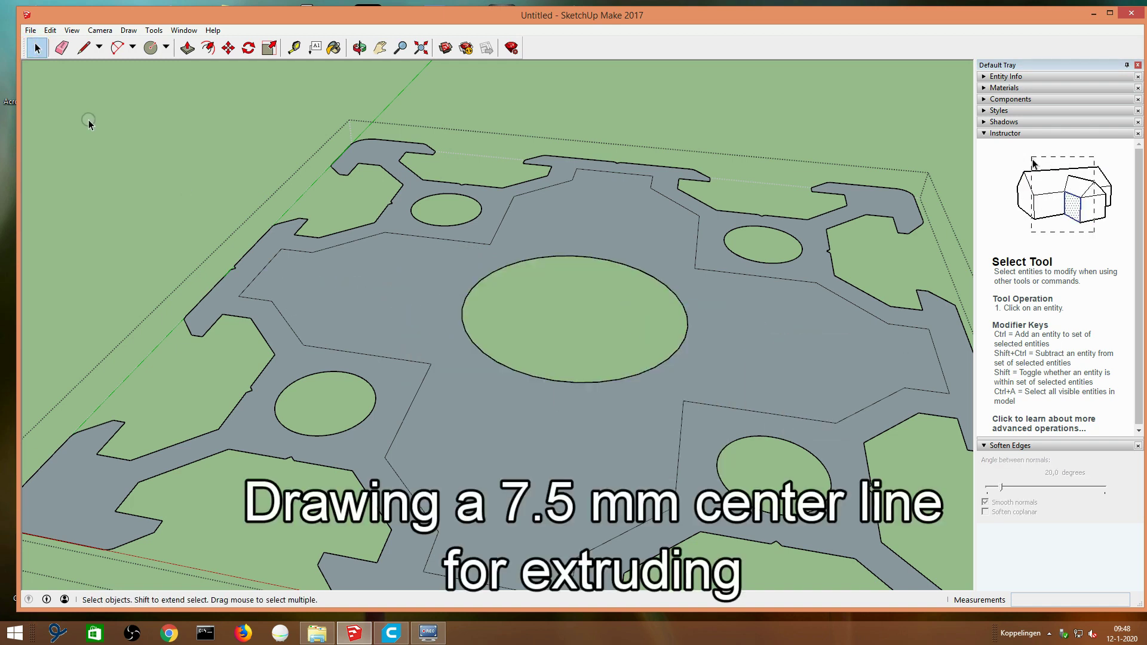
{"action": "left_click", "coordinate": [84, 48]}
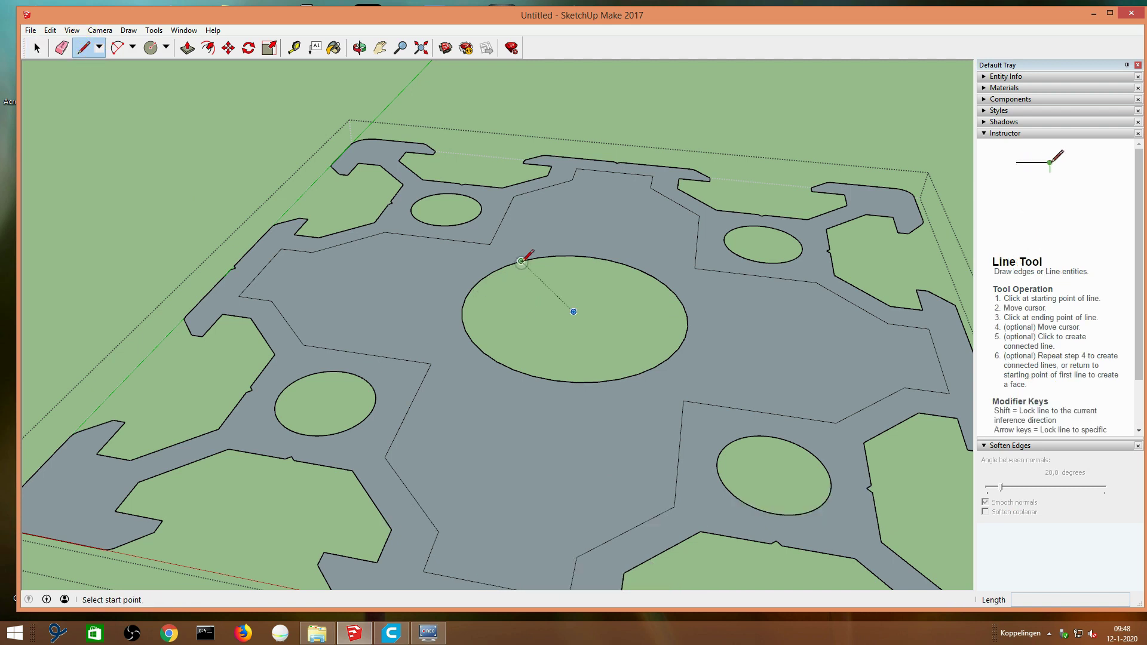
{"action": "left_click", "coordinate": [574, 313]}
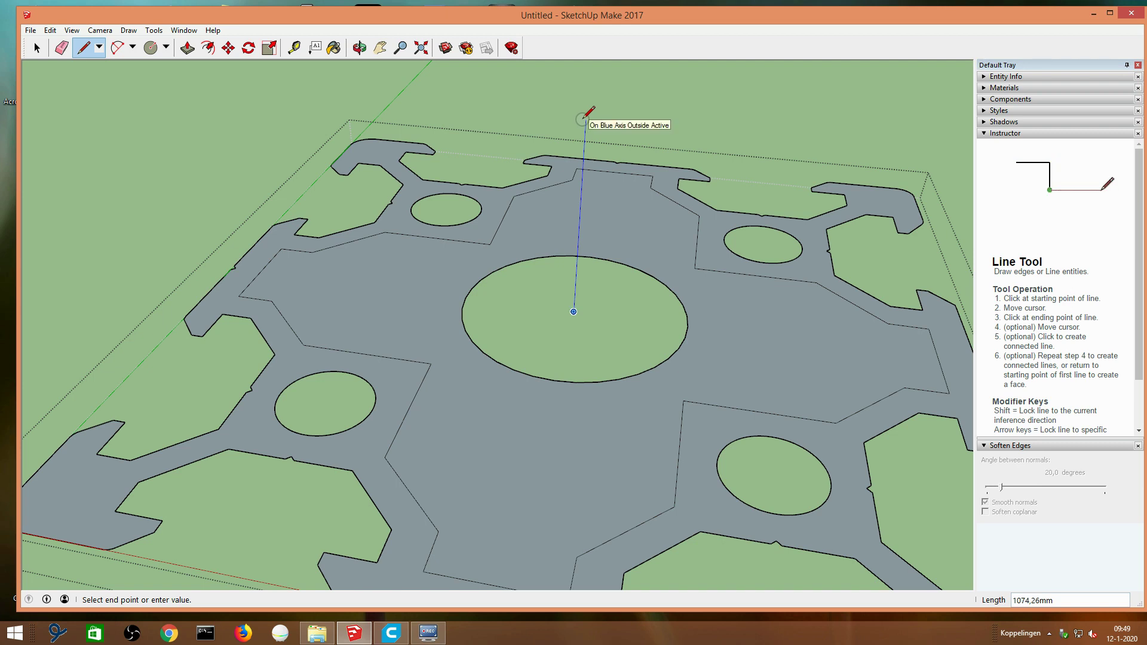
{"action": "type", "text": "7"}
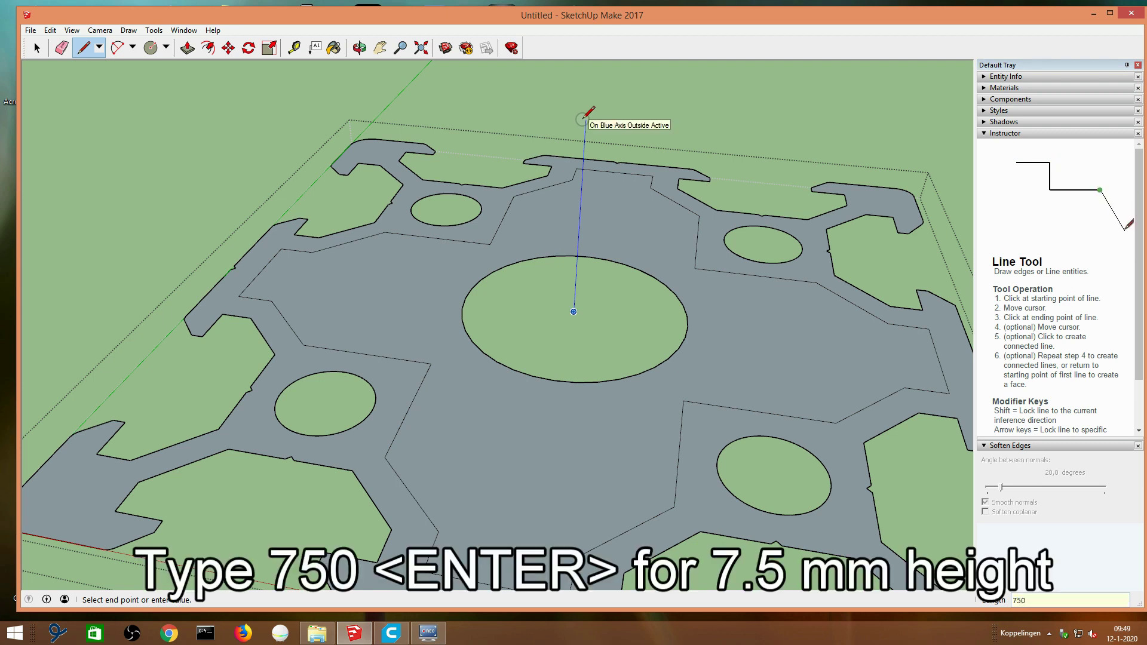
{"action": "key", "text": "Return"}
{"action": "left_click", "coordinate": [581, 183]}
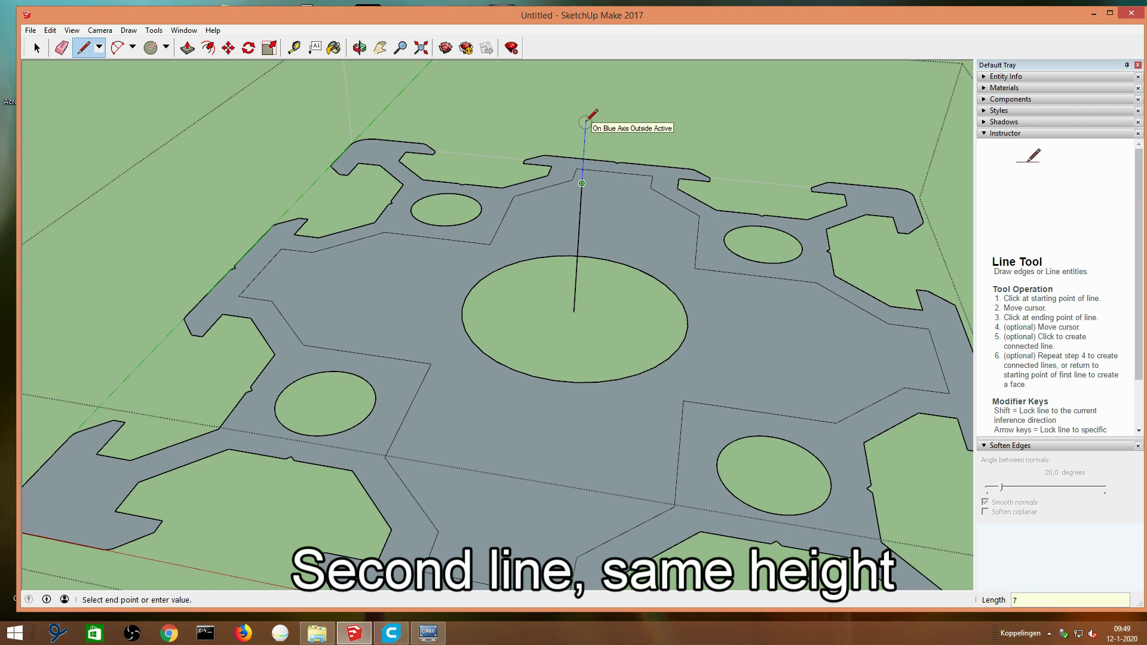
{"action": "type", "text": "50"}
{"action": "key", "text": "Return"}
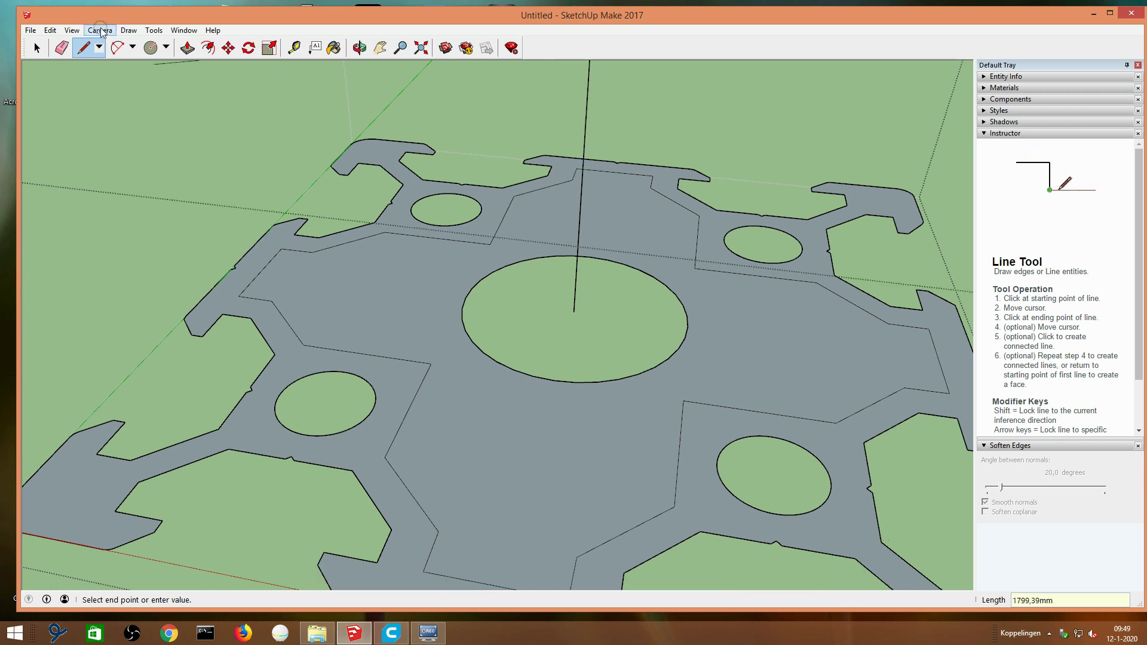
{"action": "left_click", "coordinate": [38, 47]}
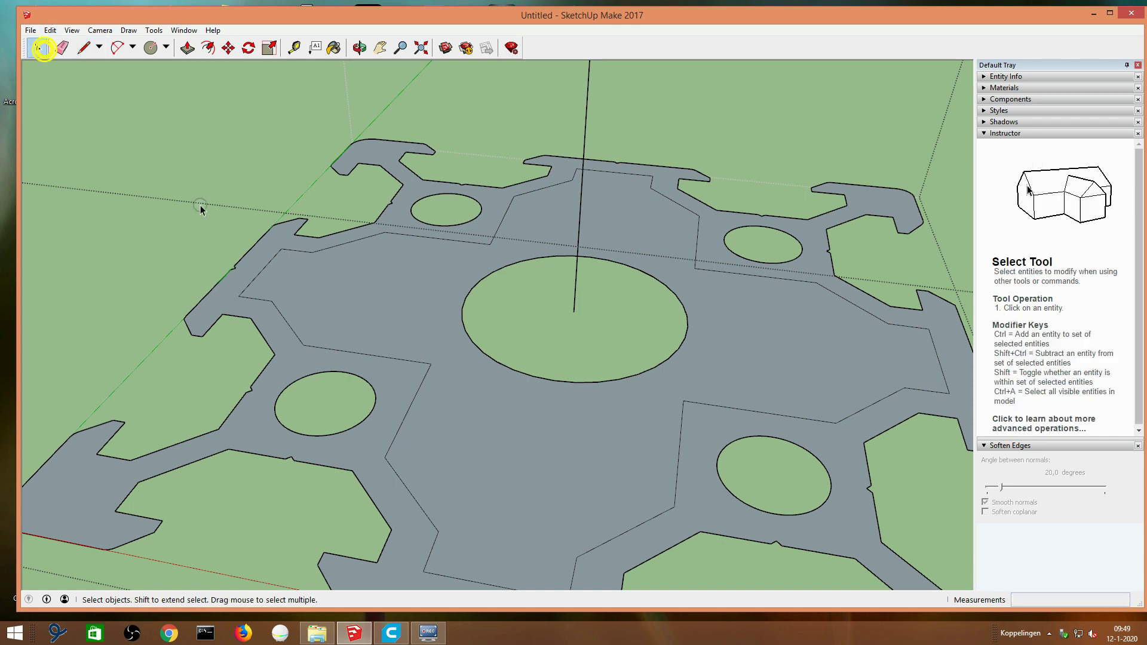
Step: Rotate the upper line 40° on the green plane about its joint, forming a 140° bend
{"action": "left_click", "coordinate": [528, 99]}
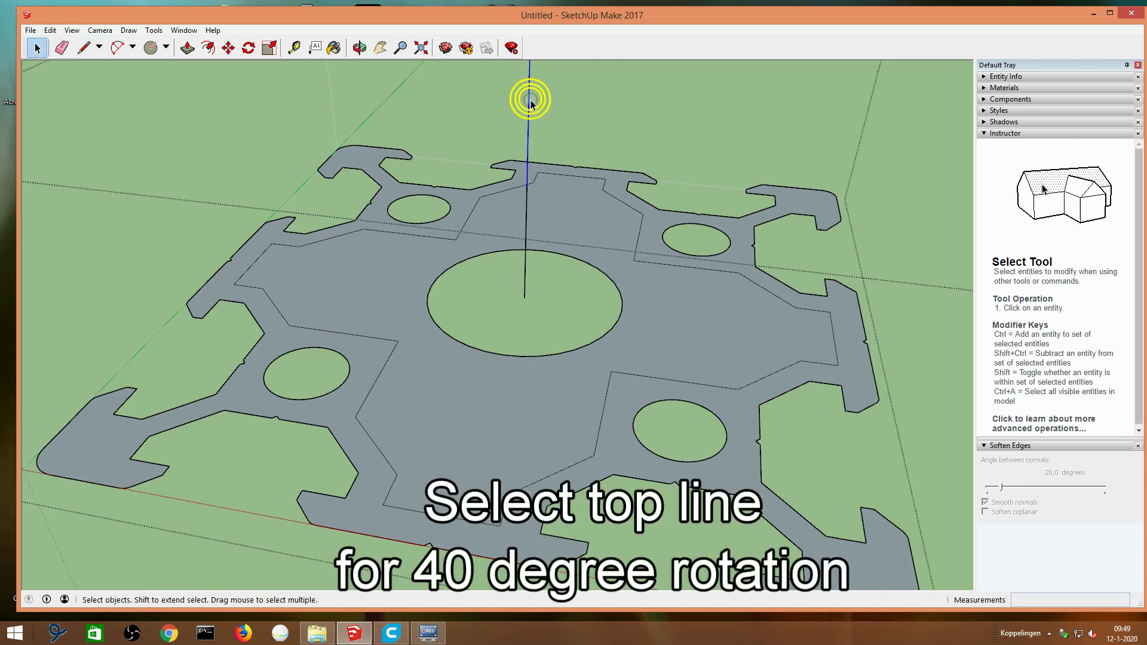
{"action": "left_click", "coordinate": [250, 49]}
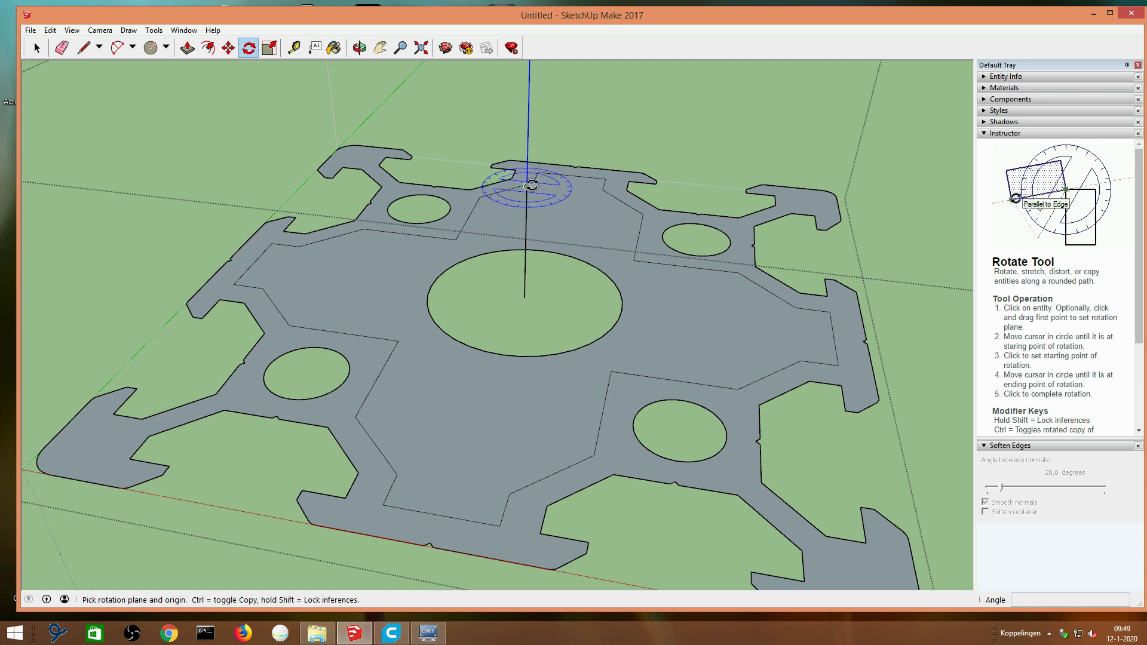
{"action": "scroll", "coordinate": [539, 206], "scroll_direction": "up", "scroll_amount": 2}
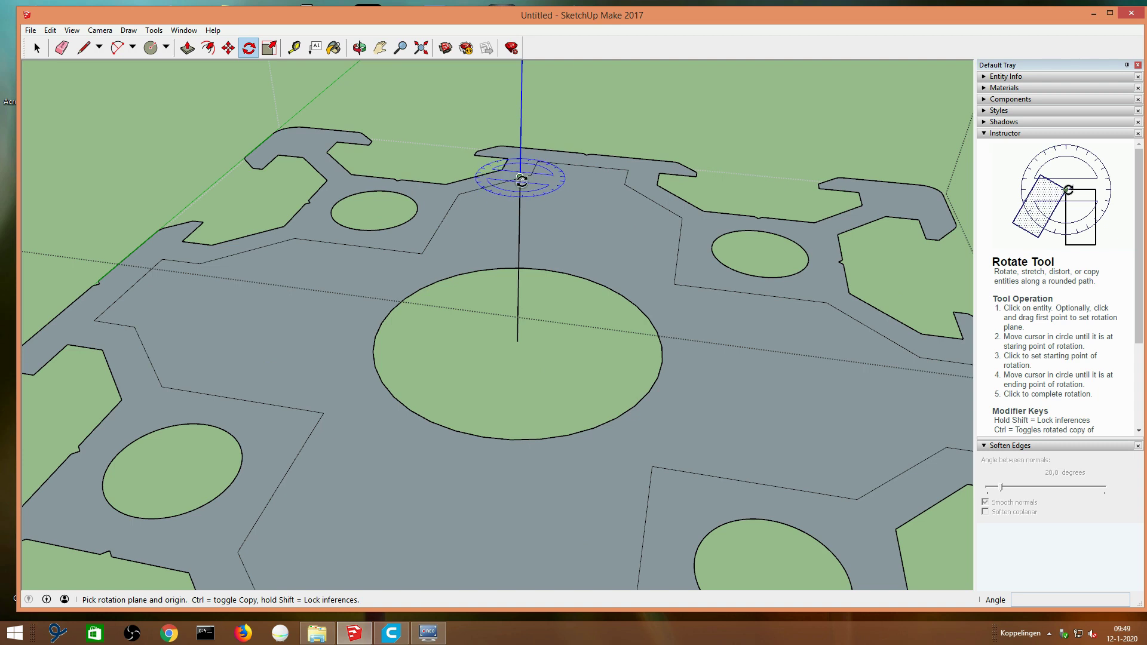
{"action": "key", "text": "Left"}
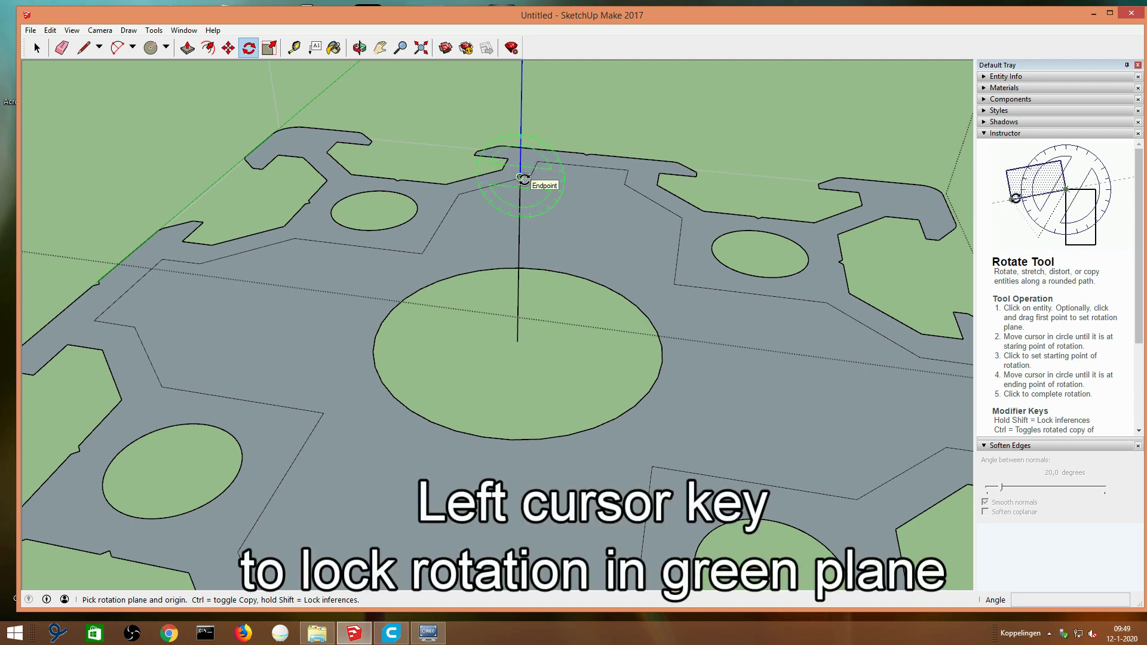
{"action": "left_click_drag", "start_coordinate": [522, 178], "coordinate": [526, 83]}
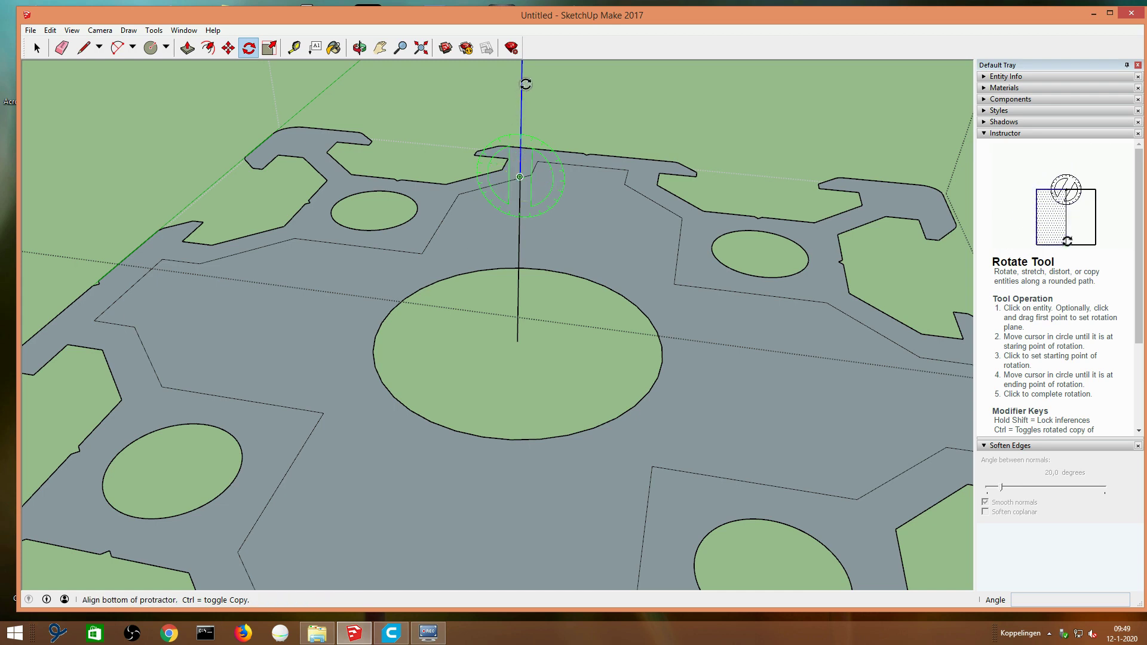
{"action": "left_click_drag", "start_coordinate": [522, 83], "coordinate": [522, 83]}
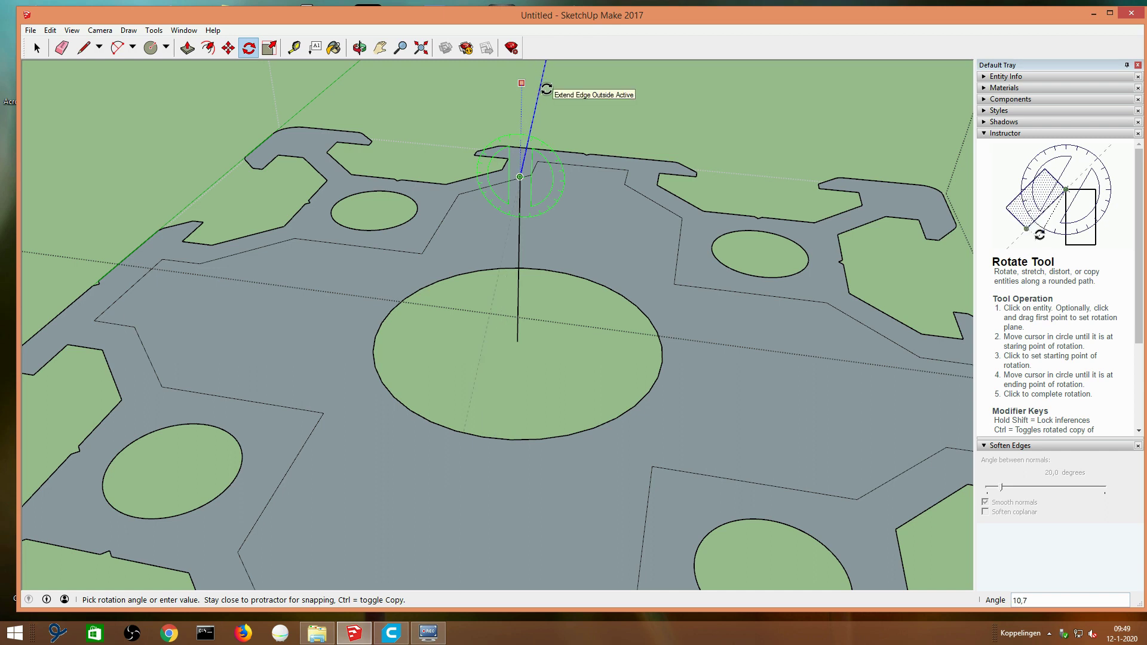
{"action": "type", "text": "40"}
{"action": "key", "text": "Return"}
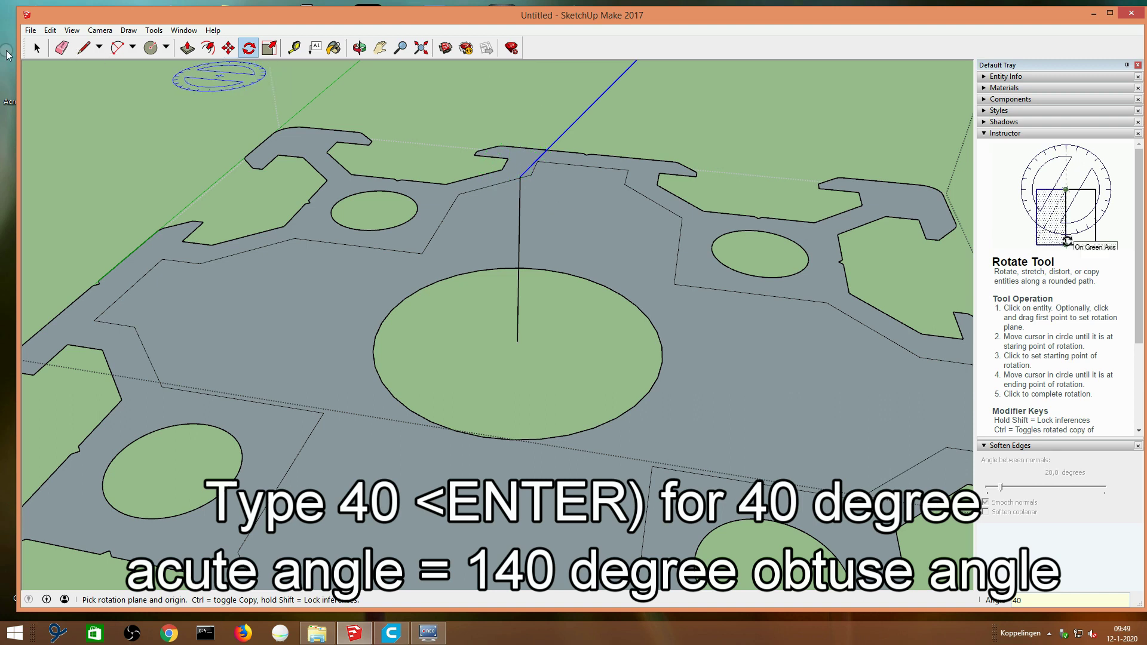
{"action": "left_click", "coordinate": [34, 50]}
{"action": "left_click", "coordinate": [35, 50]}
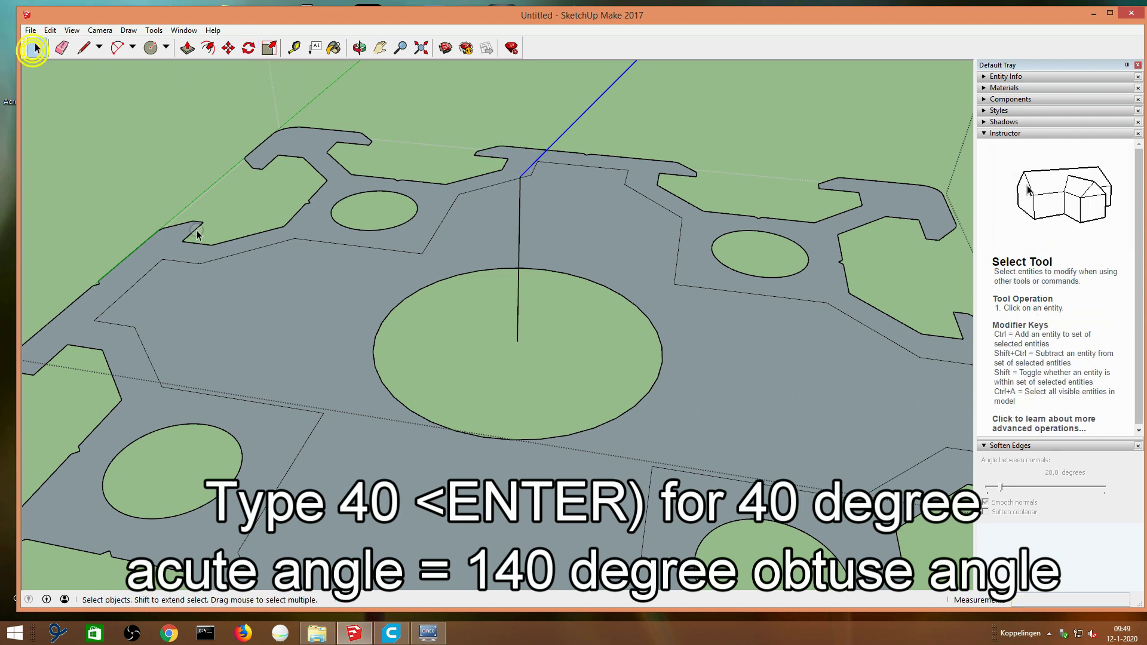
{"action": "scroll", "coordinate": [205, 227], "scroll_direction": "down", "scroll_amount": 1}
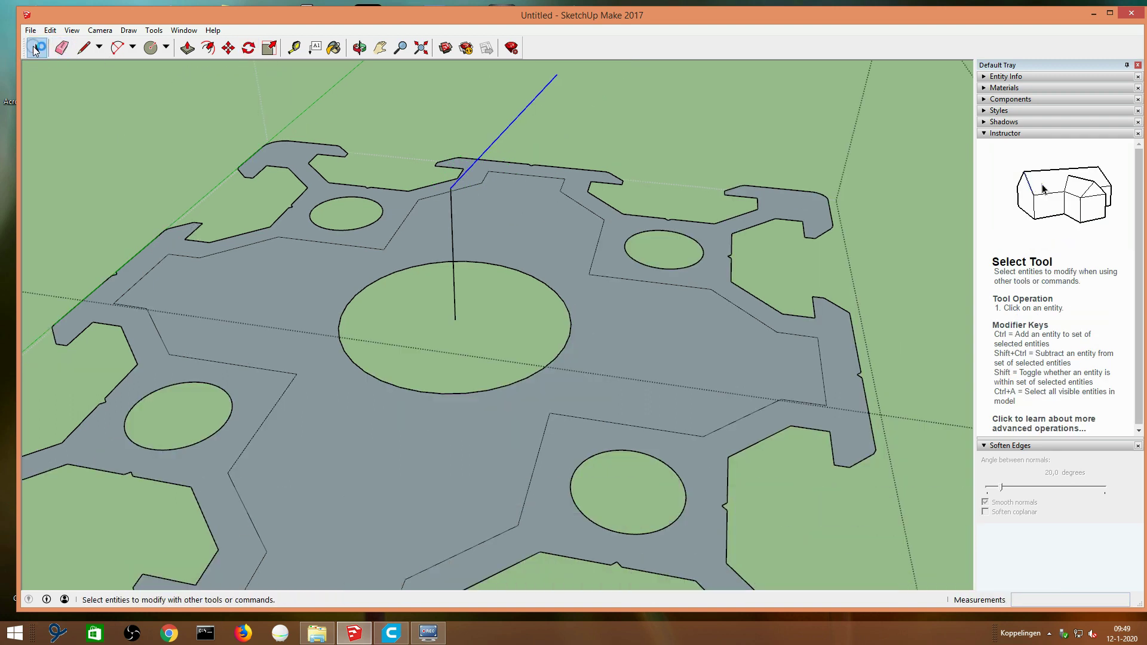
Step: Draw a finely segmented tangent arc from the slanted line's top end to the hole's centre
{"action": "left_click", "coordinate": [34, 48]}
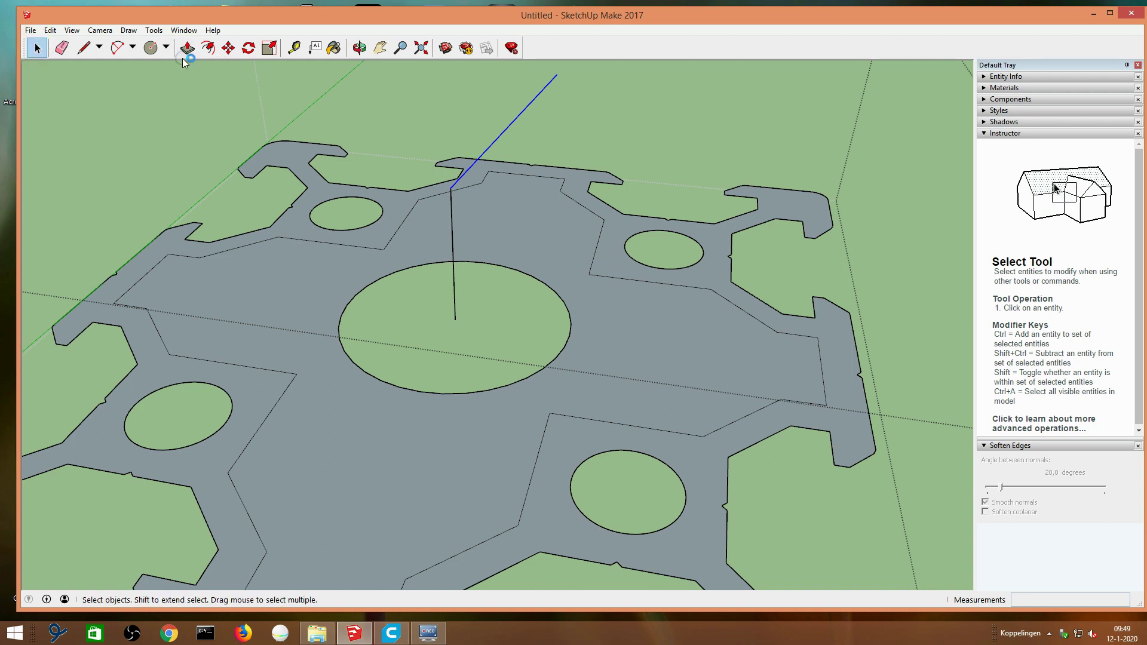
{"action": "left_click", "coordinate": [115, 48]}
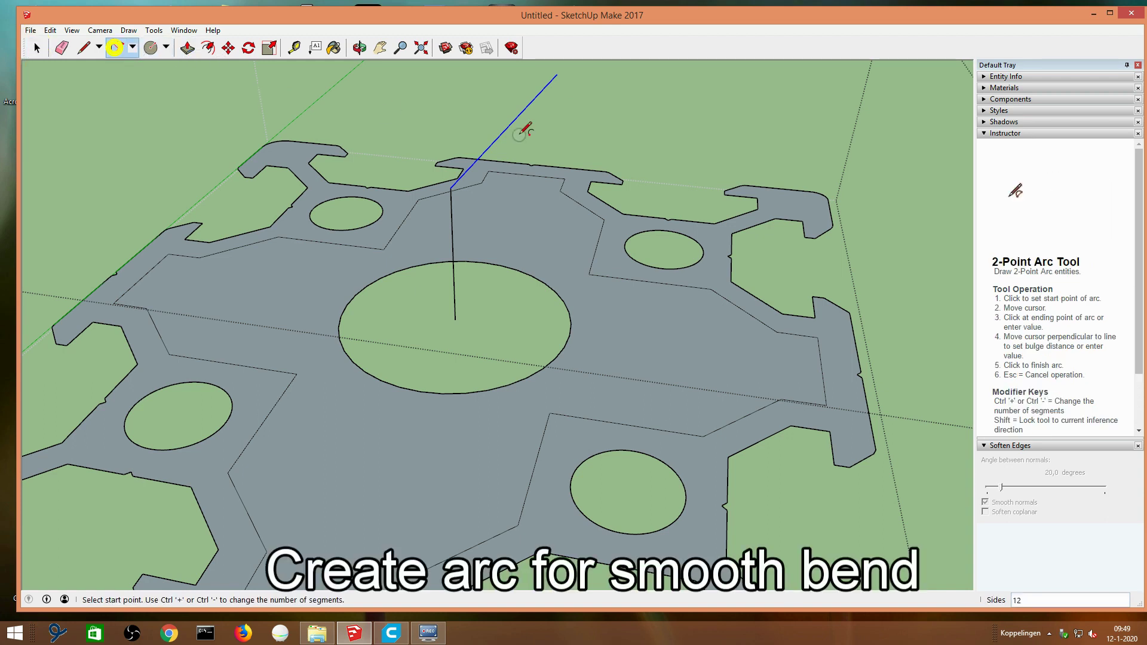
{"action": "left_click", "coordinate": [557, 74]}
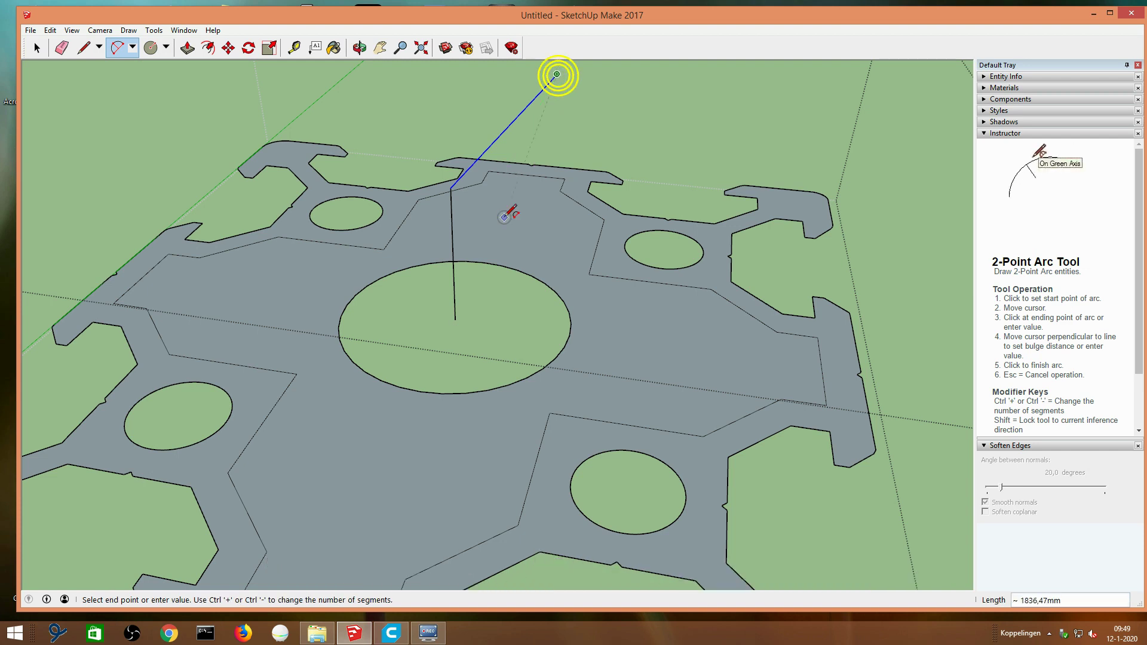
{"action": "left_click", "coordinate": [456, 321]}
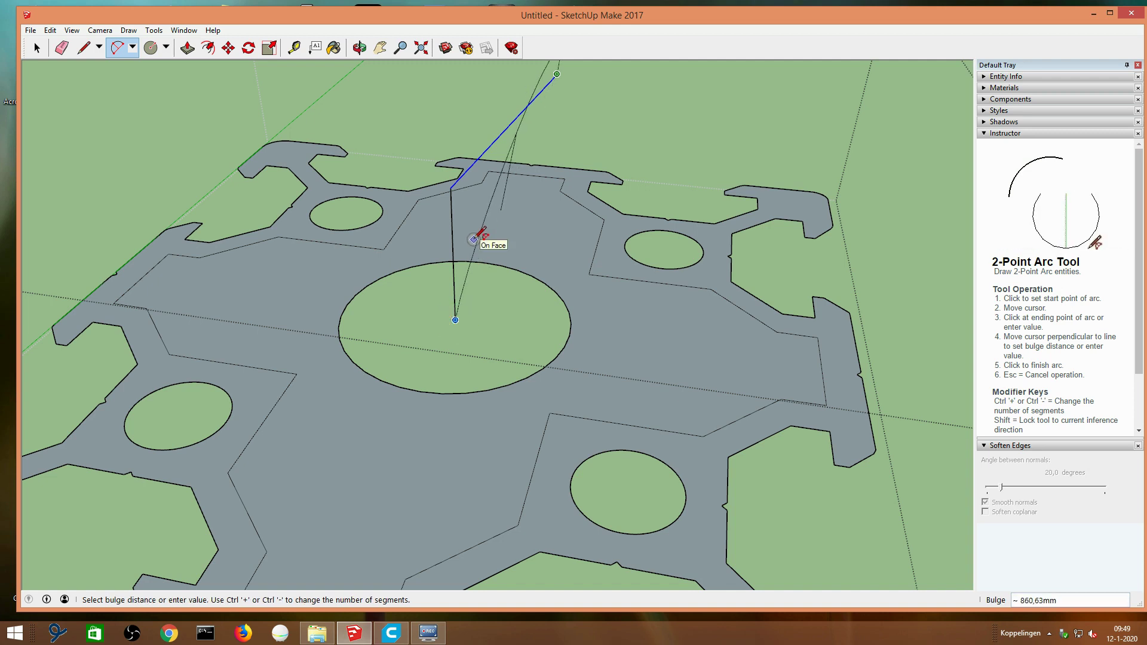
{"action": "key", "text": "ctrl+plus"}
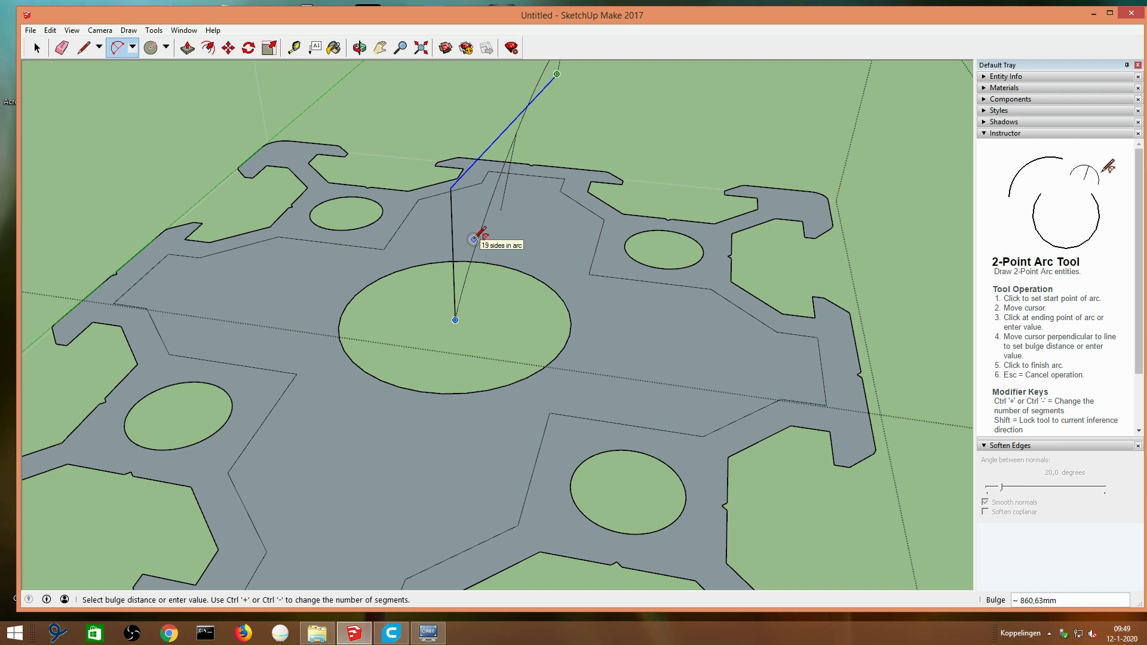
{"action": "key", "text": "ctrl+plus"}
{"action": "key", "text": "ctrl+plus"}
{"action": "key", "text": "ctrl+plus"}
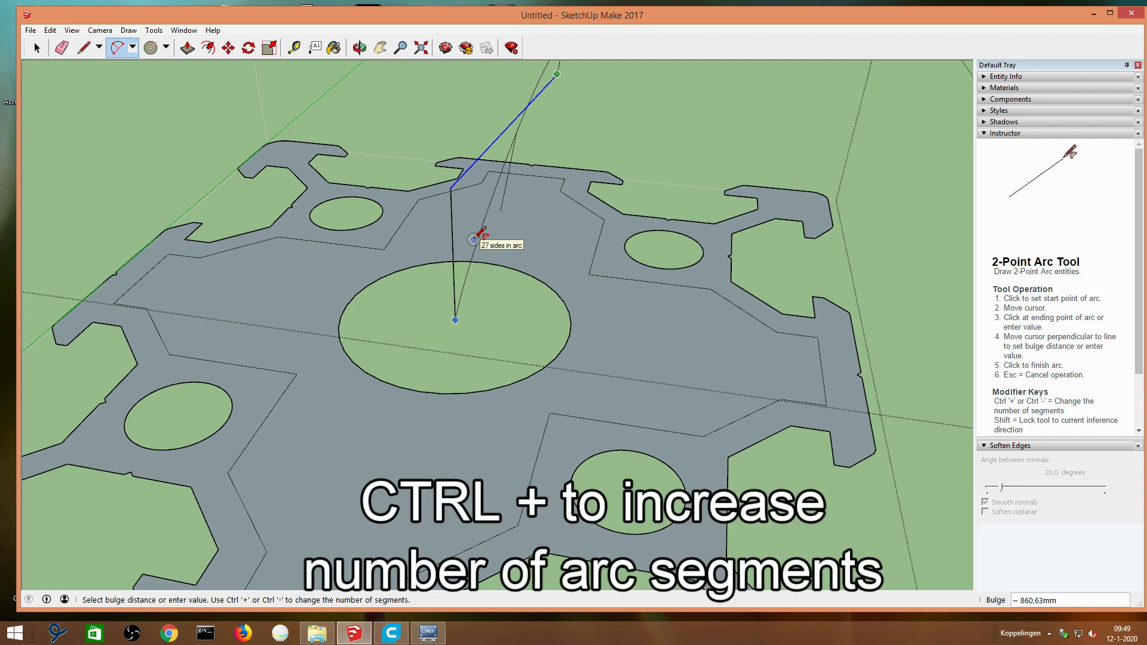
{"action": "key", "text": "ctrl+plus"}
{"action": "key", "text": "ctrl+plus"}
{"action": "key", "text": "ctrl+plus"}
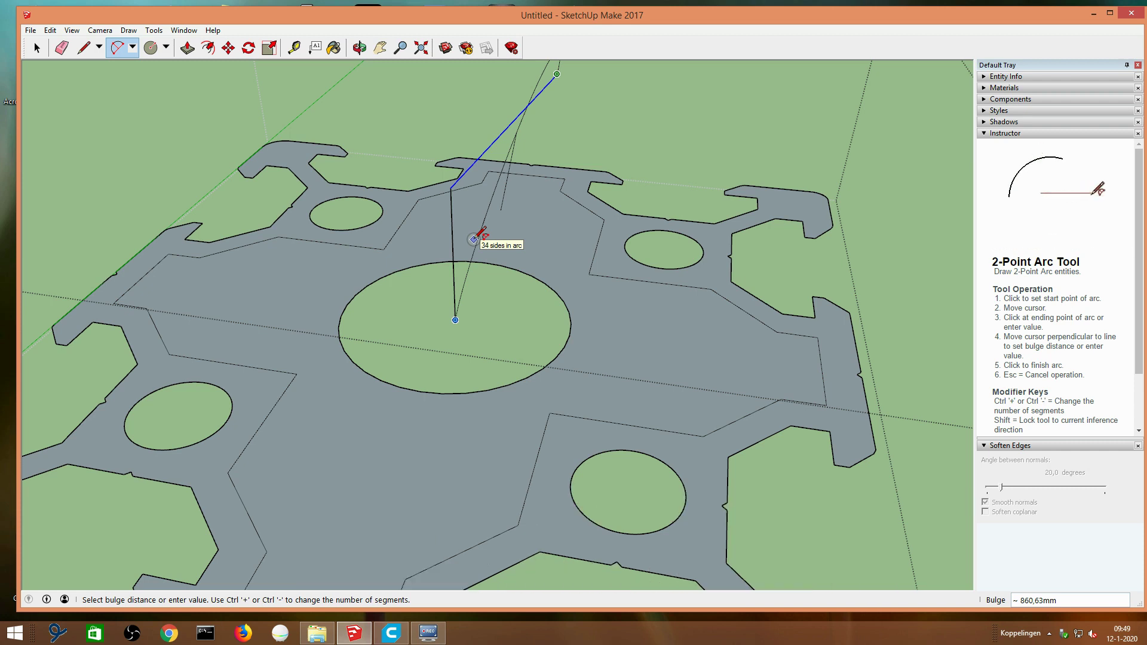
{"action": "key", "text": "ctrl+plus"}
{"action": "key", "text": "ctrl+plus"}
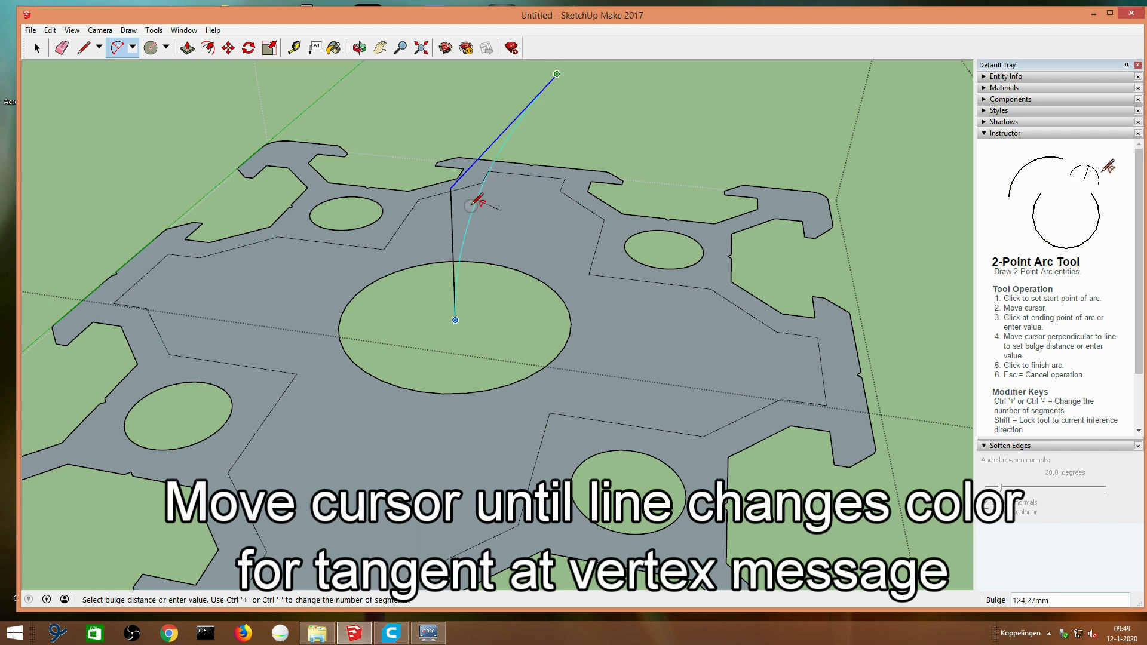
{"action": "left_click", "coordinate": [474, 205]}
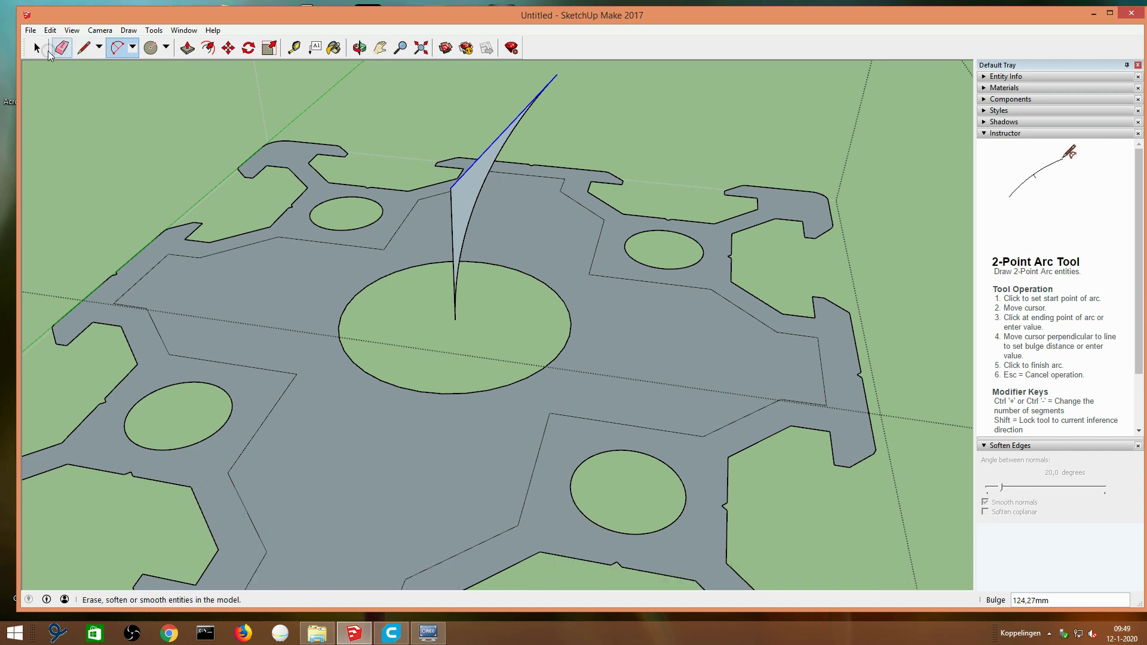
Step: Delete both straight edges beside the arc and select the arc as the sweep path
{"action": "left_click", "coordinate": [40, 49]}
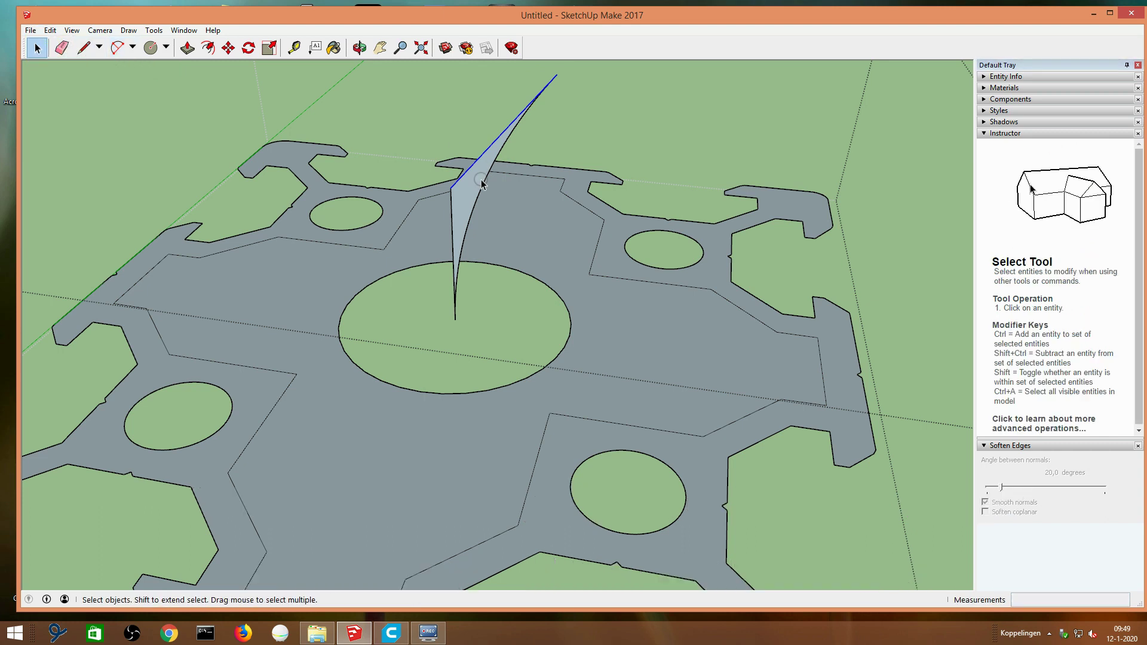
{"action": "key", "text": "Delete"}
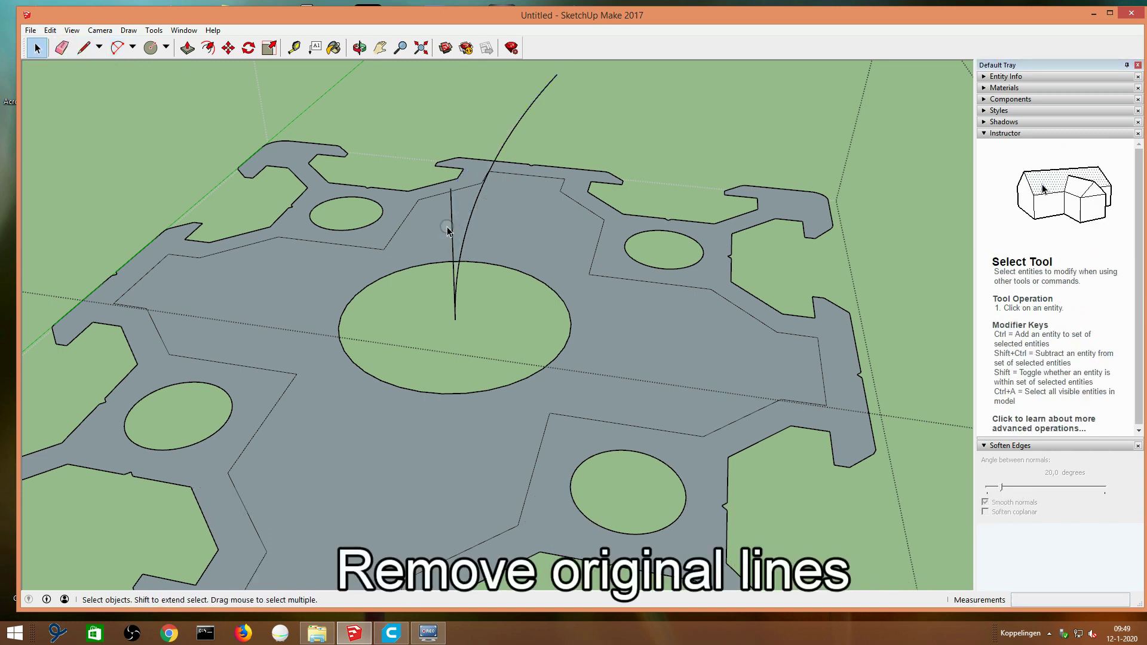
{"action": "left_click", "coordinate": [453, 228]}
{"action": "key", "text": "Delete"}
{"action": "scroll", "coordinate": [460, 227], "scroll_direction": "down", "scroll_amount": 2}
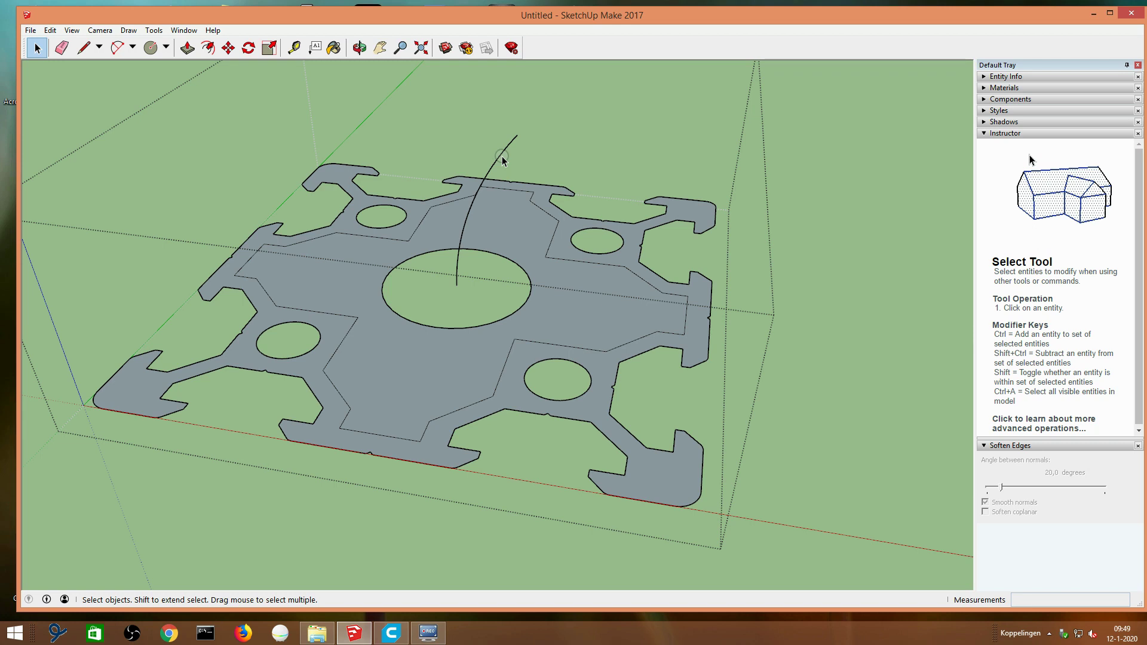
{"action": "left_click", "coordinate": [502, 157]}
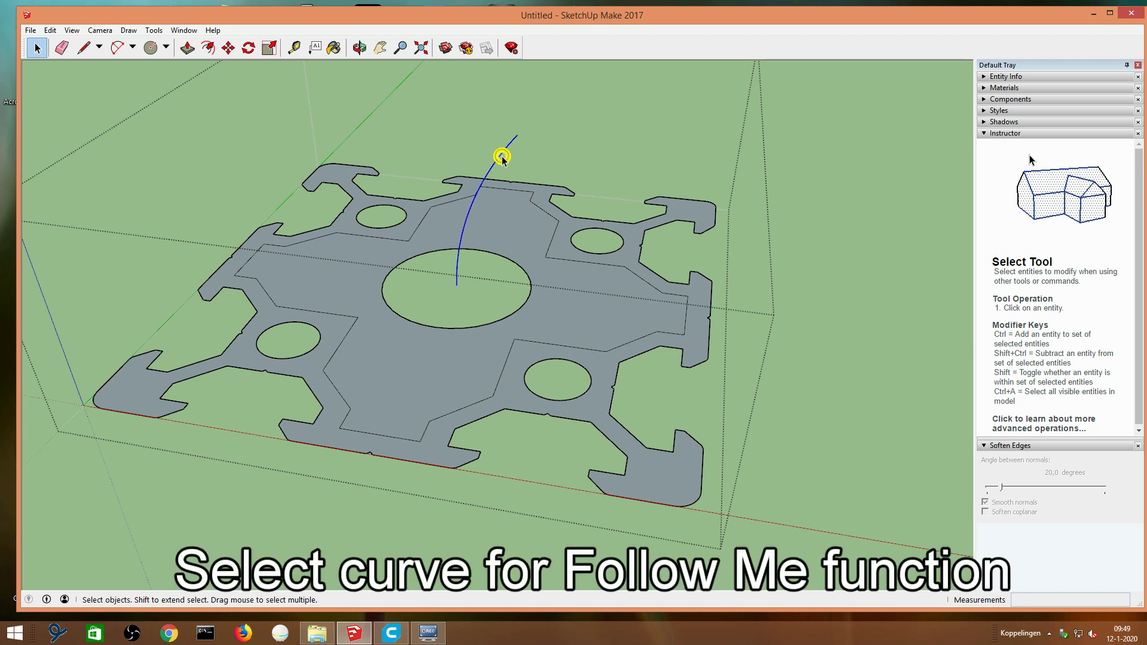
Step: Follow Me the outer V-slot profile face along the selected arc into a curved rail
{"action": "left_click", "coordinate": [157, 36]}
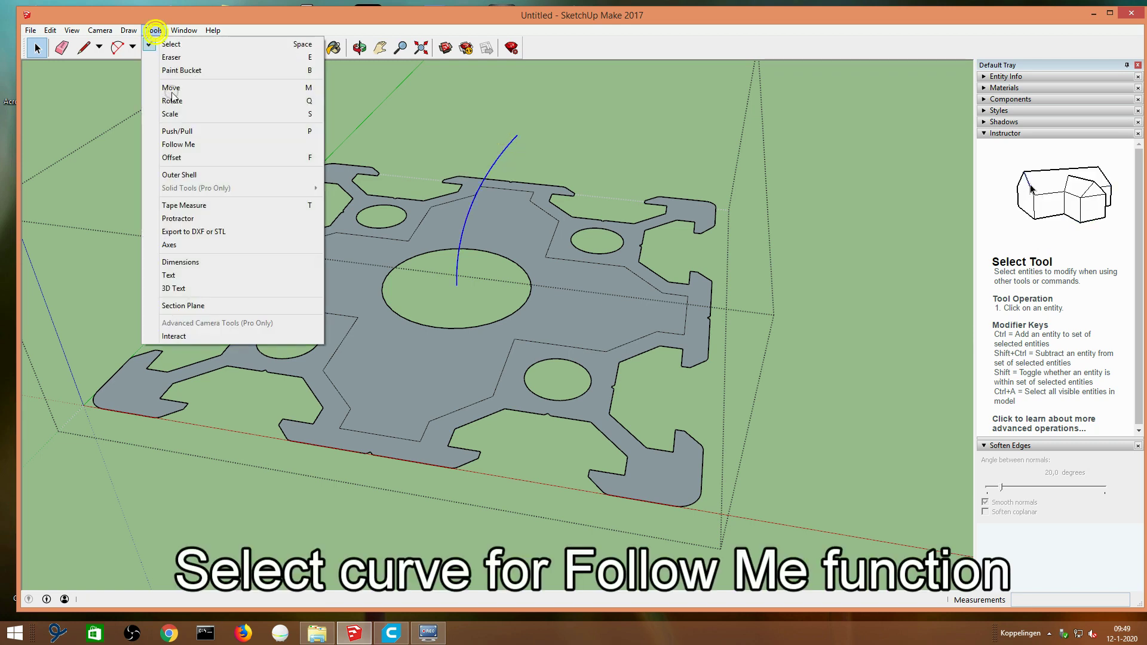
{"action": "left_click", "coordinate": [199, 149]}
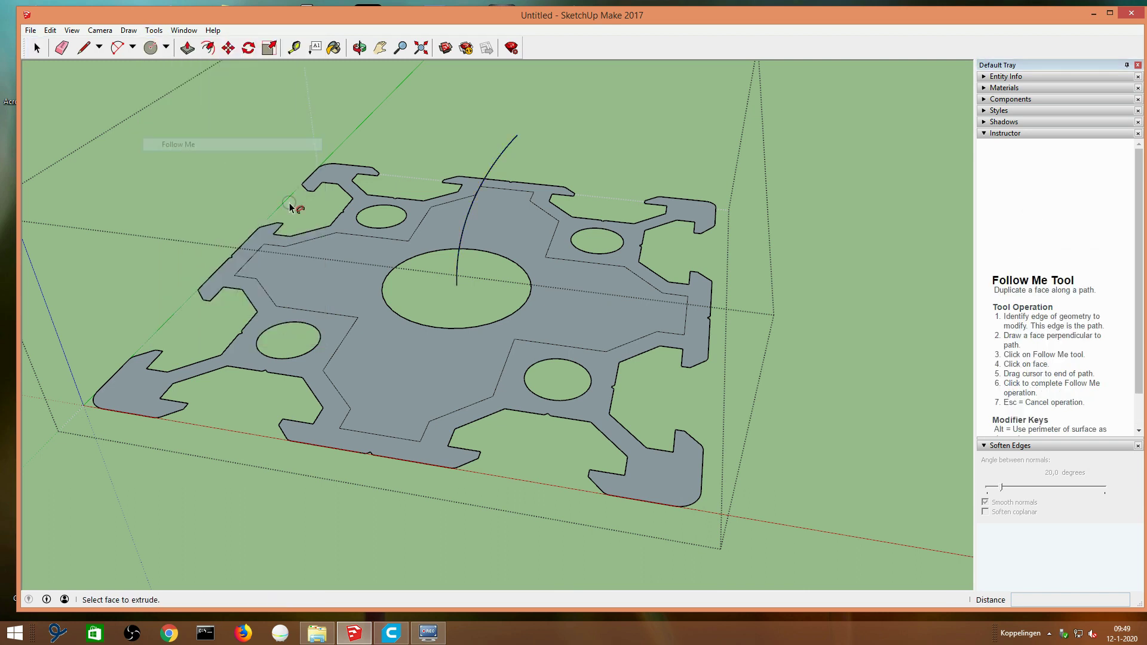
{"action": "left_click", "coordinate": [350, 223]}
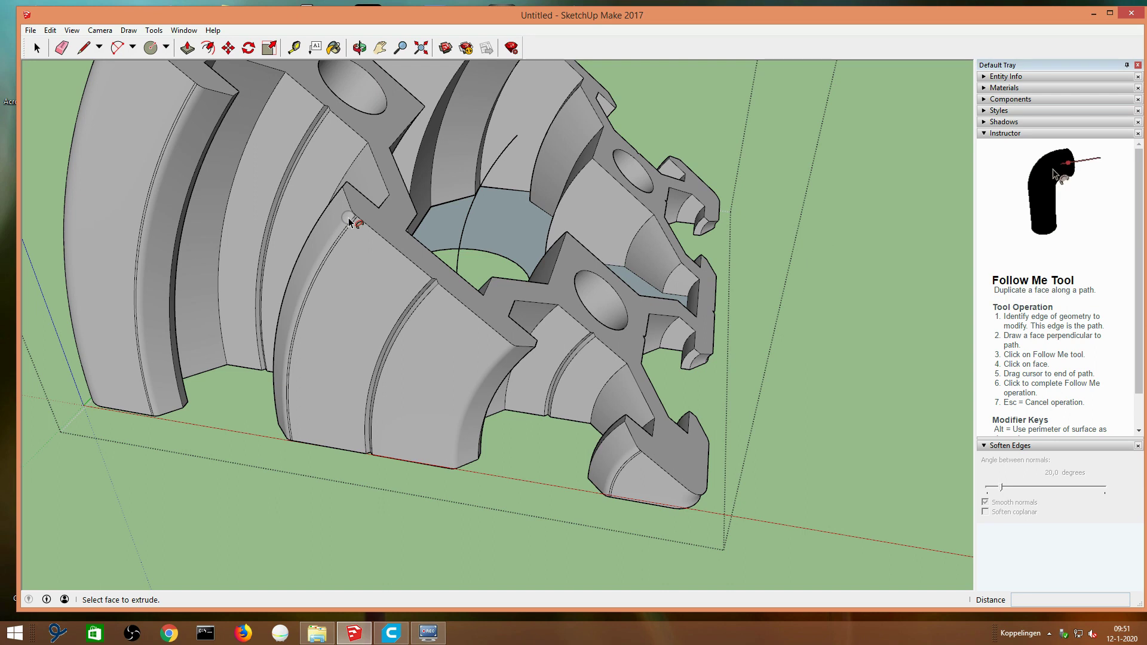
{"action": "left_click", "coordinate": [39, 48]}
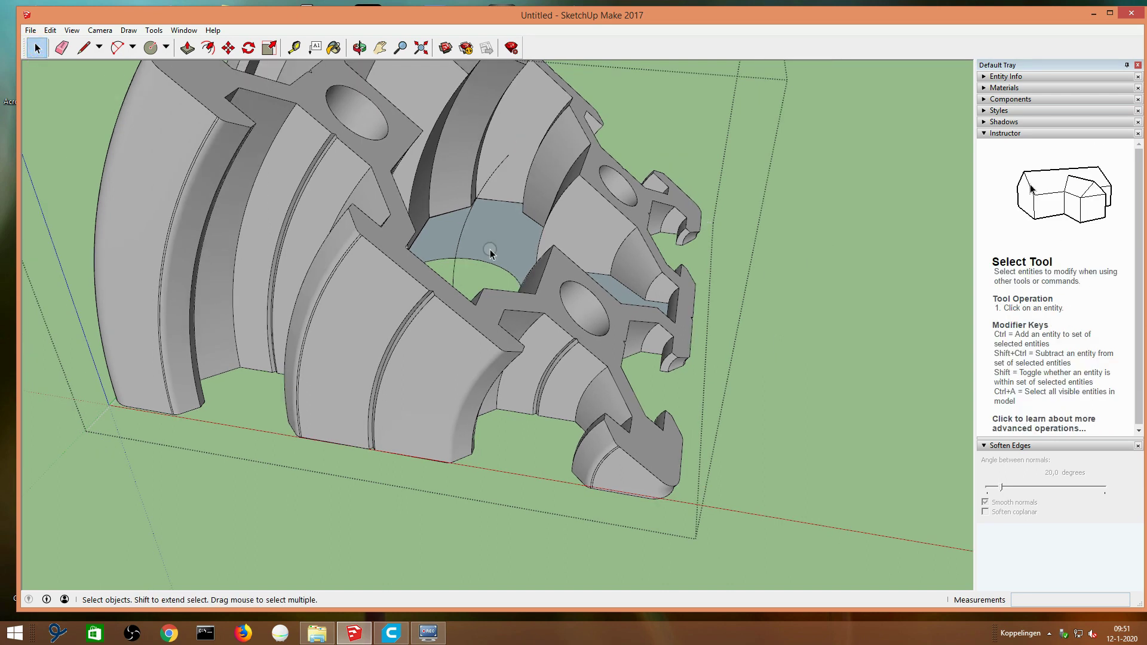
Step: Zoom to the whole curved body, orbit to view the inner face, and reselect the arc
{"action": "left_click", "coordinate": [421, 48]}
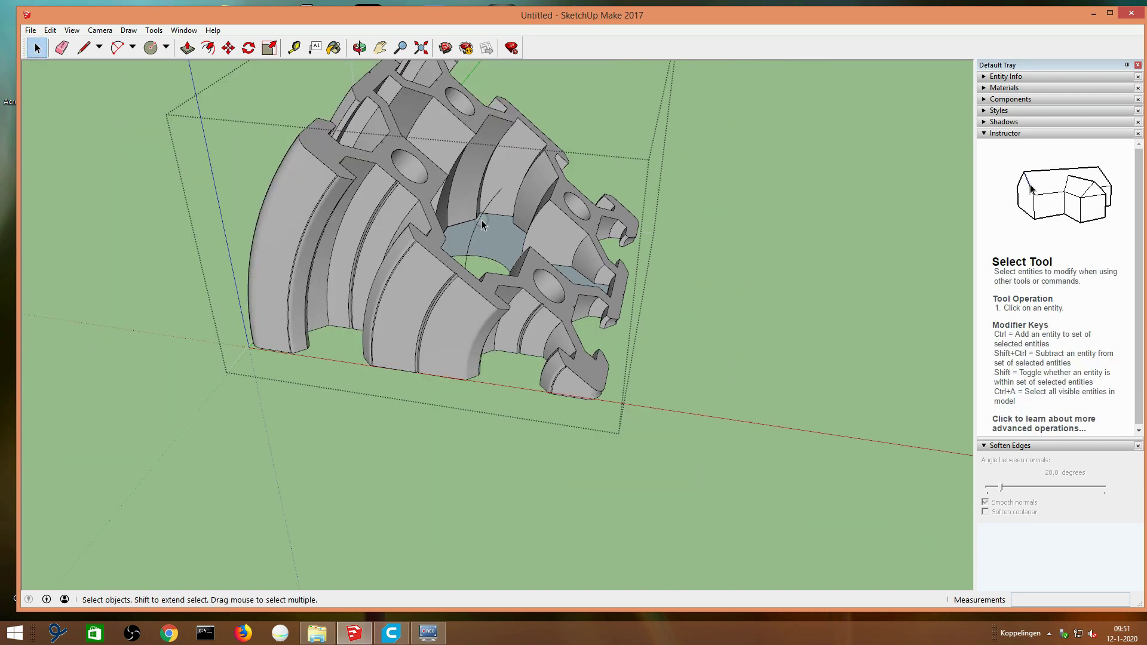
{"action": "left_click", "coordinate": [360, 48]}
{"action": "mouse_move", "coordinate": [618, 342]}
{"action": "left_mouse_down"}
{"action": "mouse_move", "coordinate": [717, 98]}
{"action": "mouse_move", "coordinate": [682, 77]}
{"action": "mouse_move", "coordinate": [630, 282]}
{"action": "mouse_move", "coordinate": [599, 291]}
{"action": "left_mouse_up"}
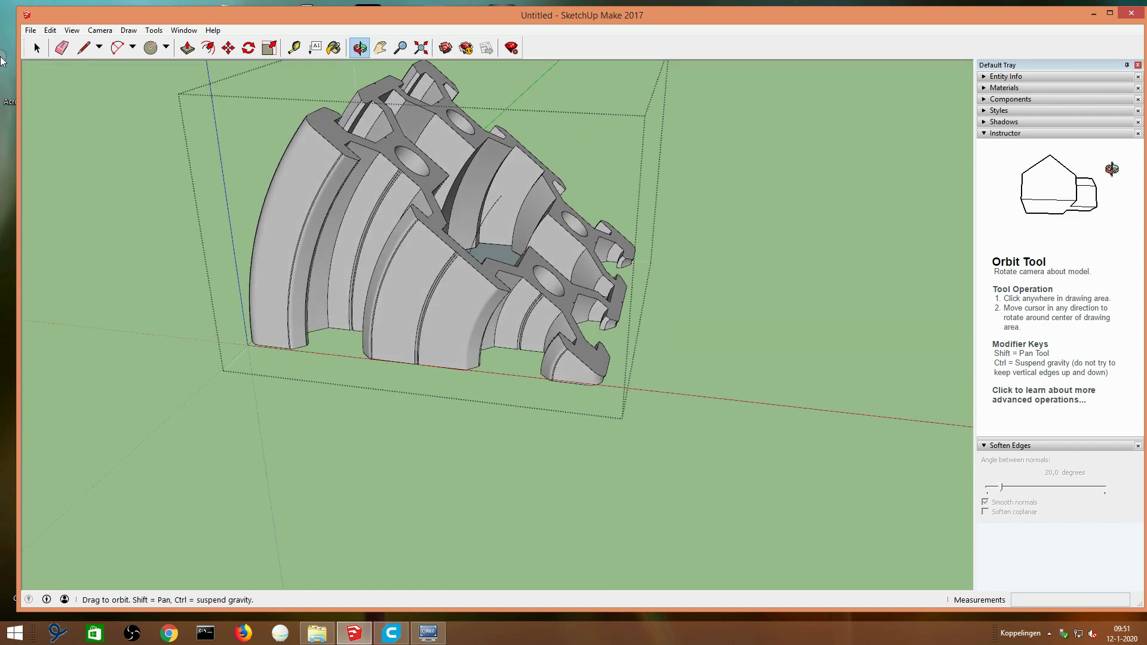
{"action": "left_click", "coordinate": [35, 51]}
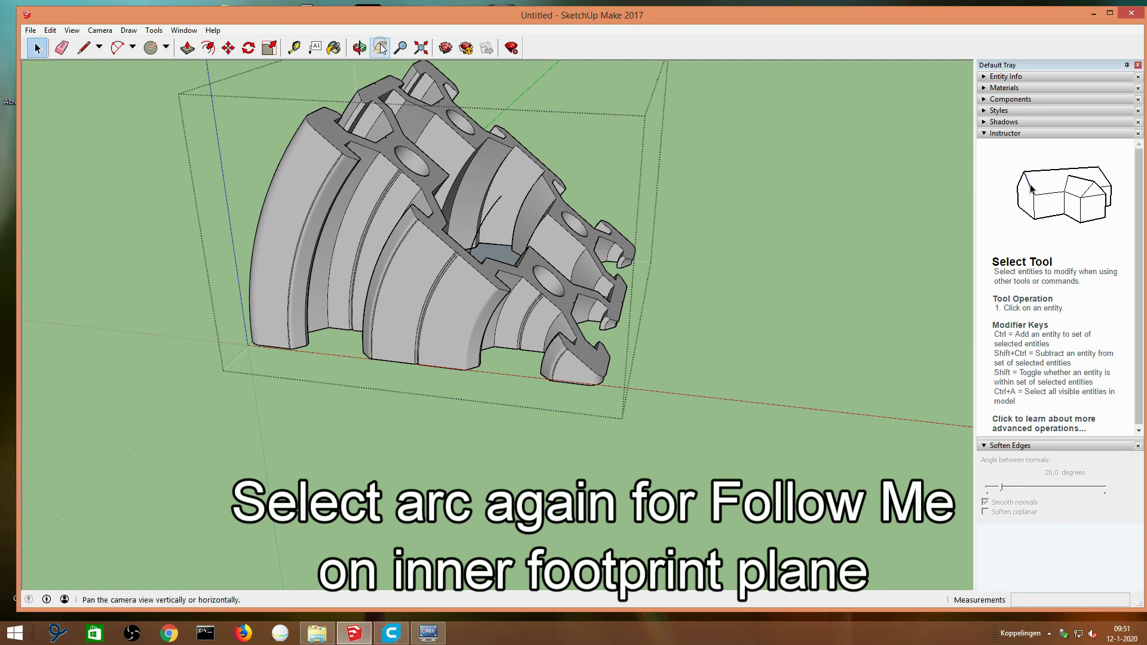
{"action": "left_click", "coordinate": [360, 48]}
{"action": "left_click_drag", "start_coordinate": [525, 204], "coordinate": [94, 85]}
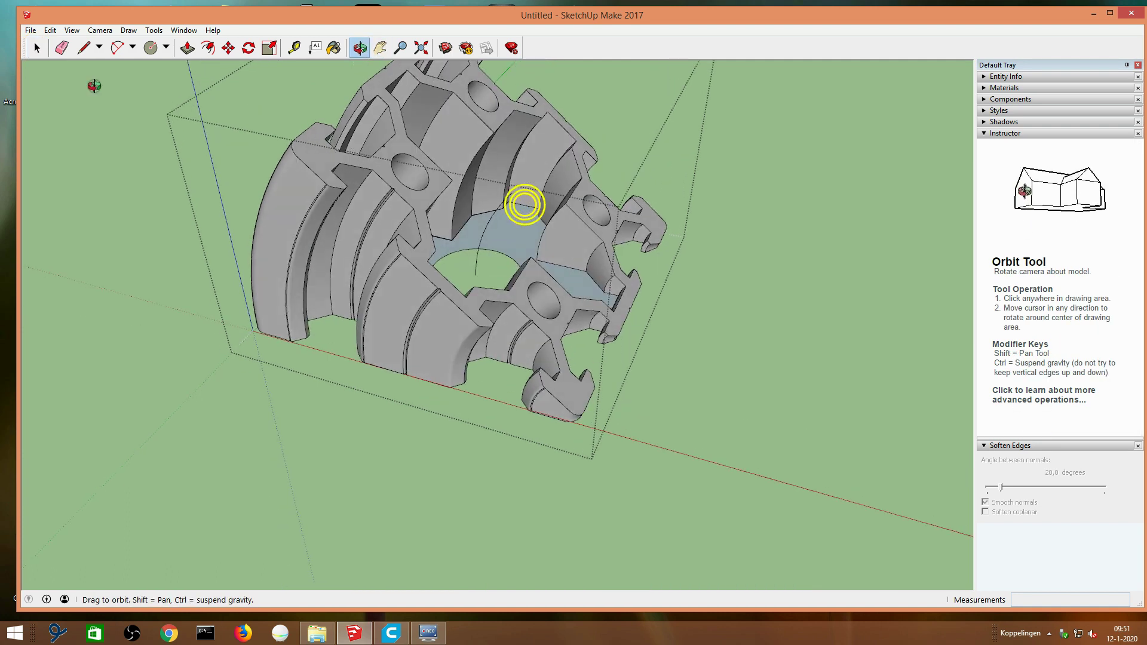
{"action": "left_click", "coordinate": [37, 49]}
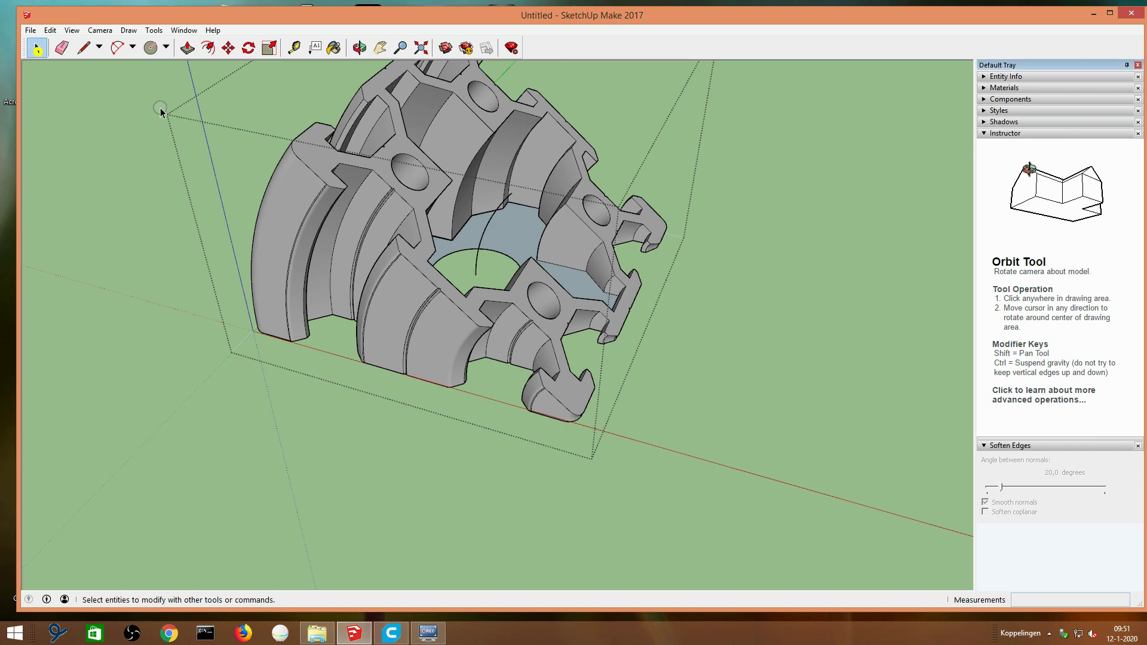
{"action": "left_click", "coordinate": [492, 222]}
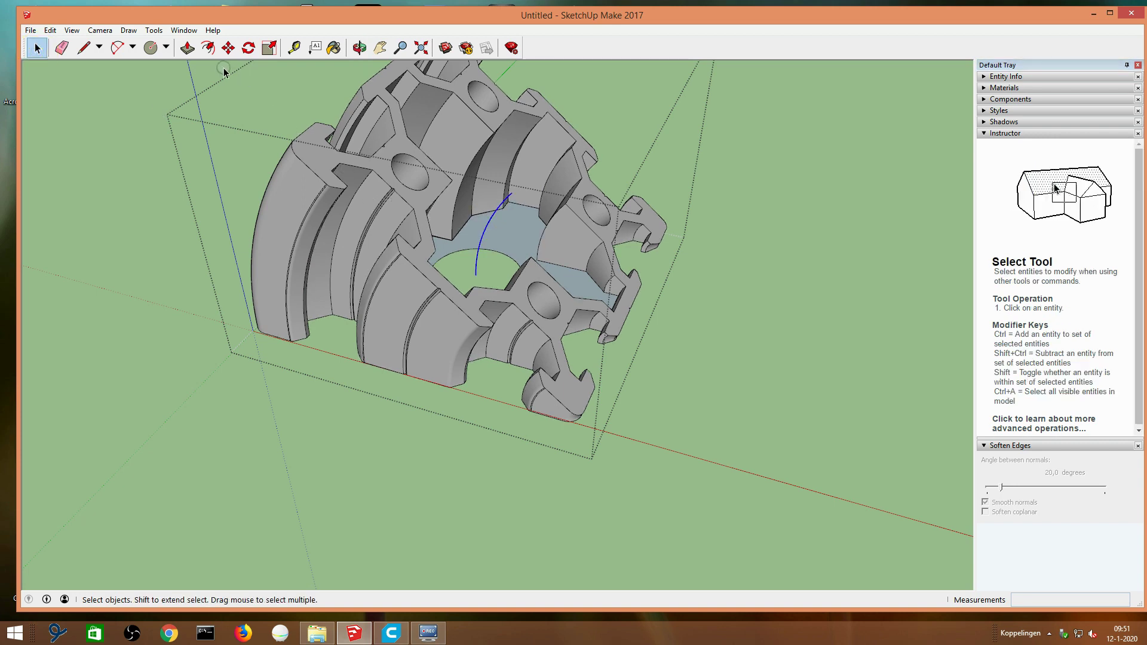
Step: Follow Me the inner footprint face along the arc to fill the fitting's centre
{"action": "left_click", "coordinate": [153, 31]}
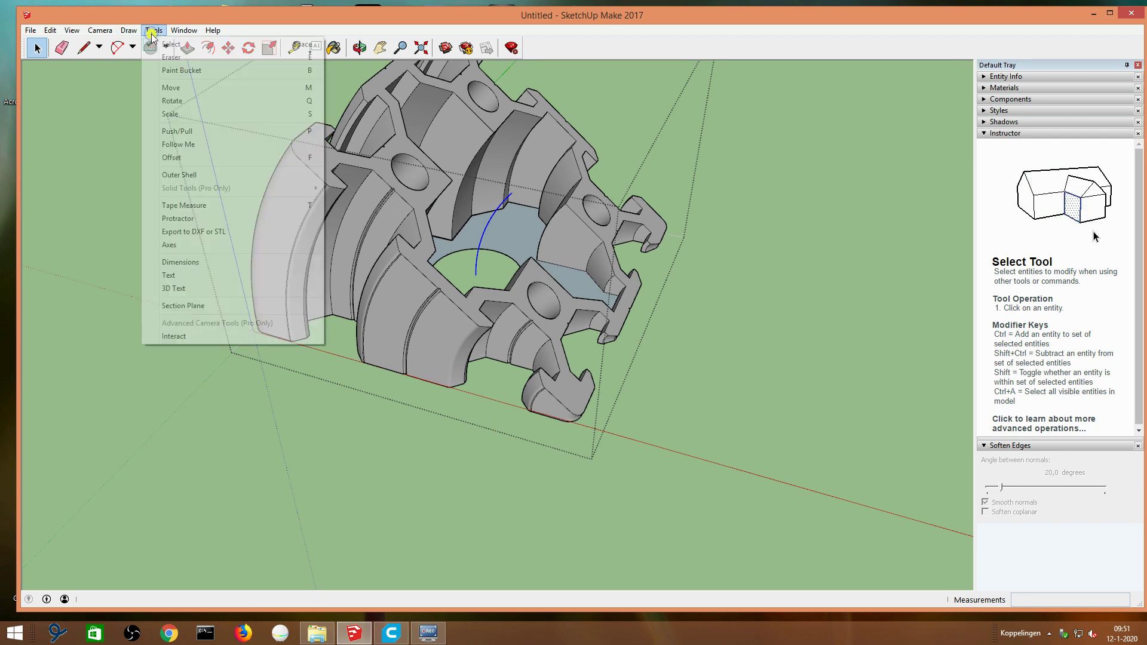
{"action": "left_click", "coordinate": [202, 146]}
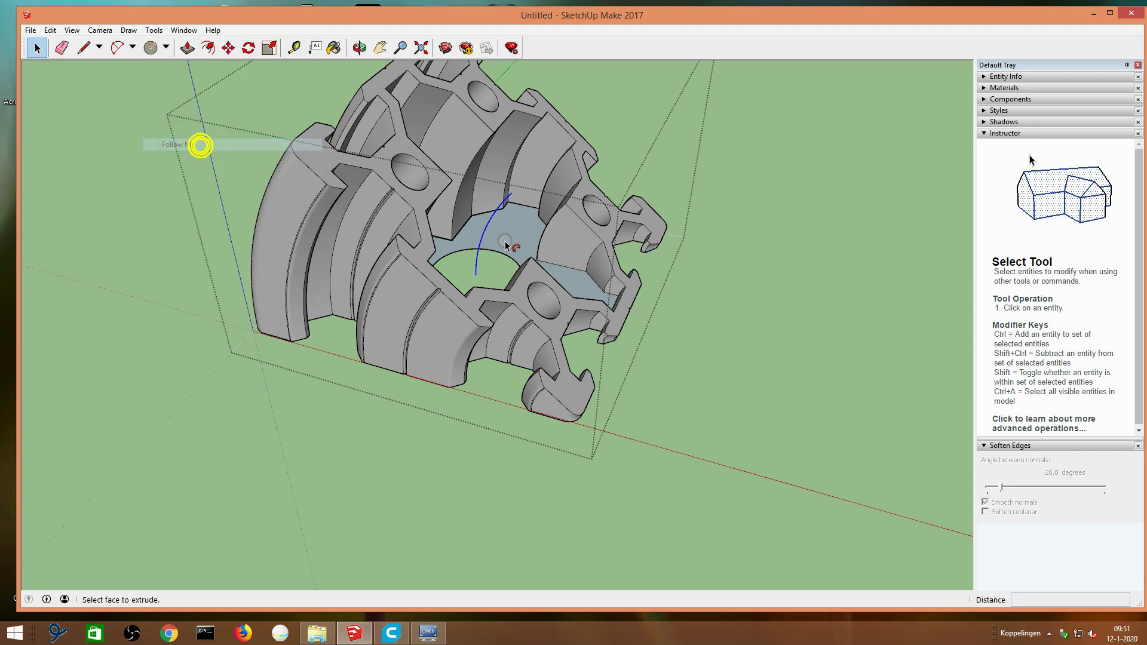
{"action": "left_click", "coordinate": [518, 231]}
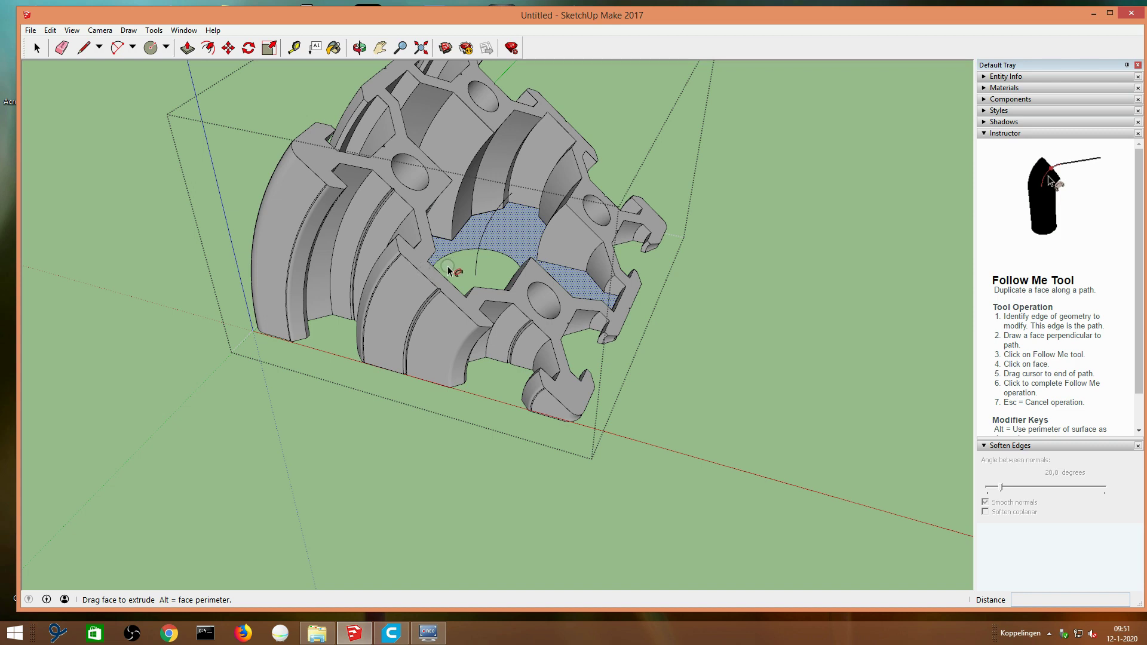
{"action": "key", "text": "Escape"}
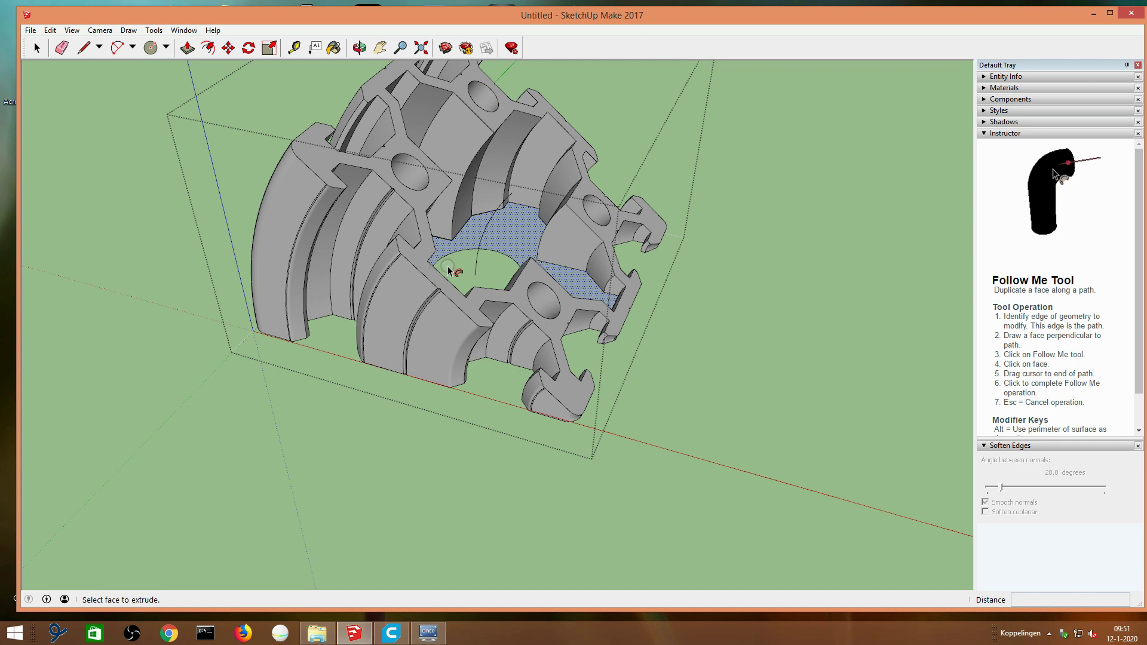
{"action": "left_click", "coordinate": [449, 270]}
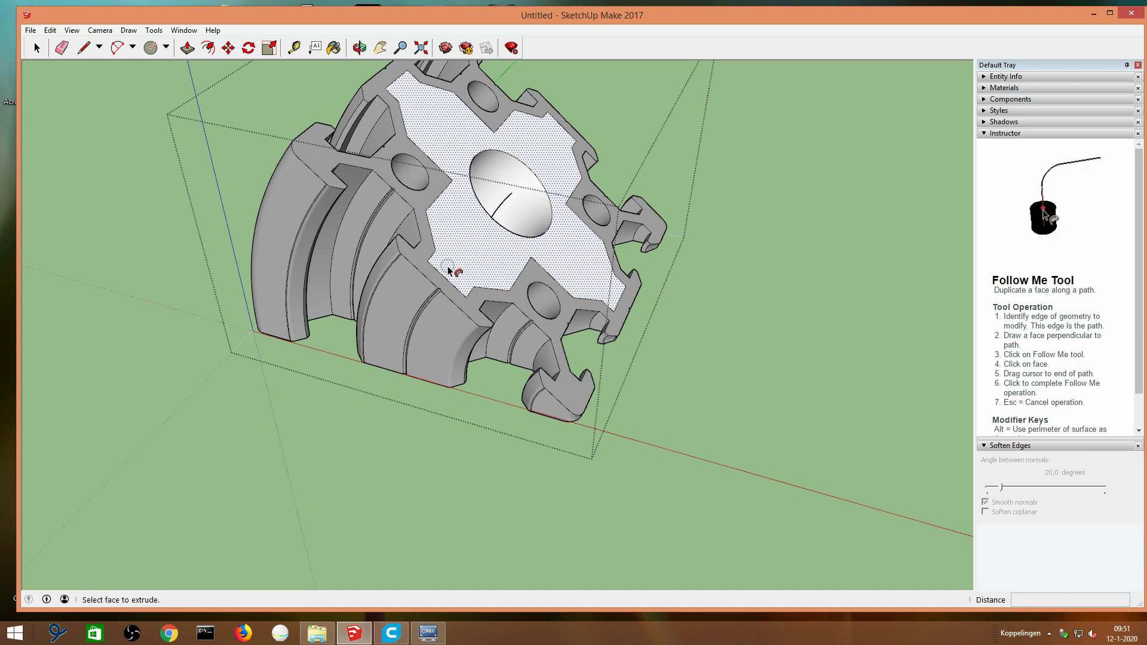
Step: Pan to centre the model and select the central white inner face
{"action": "left_click", "coordinate": [383, 48]}
{"action": "left_click_drag", "start_coordinate": [468, 84], "coordinate": [438, 157]}
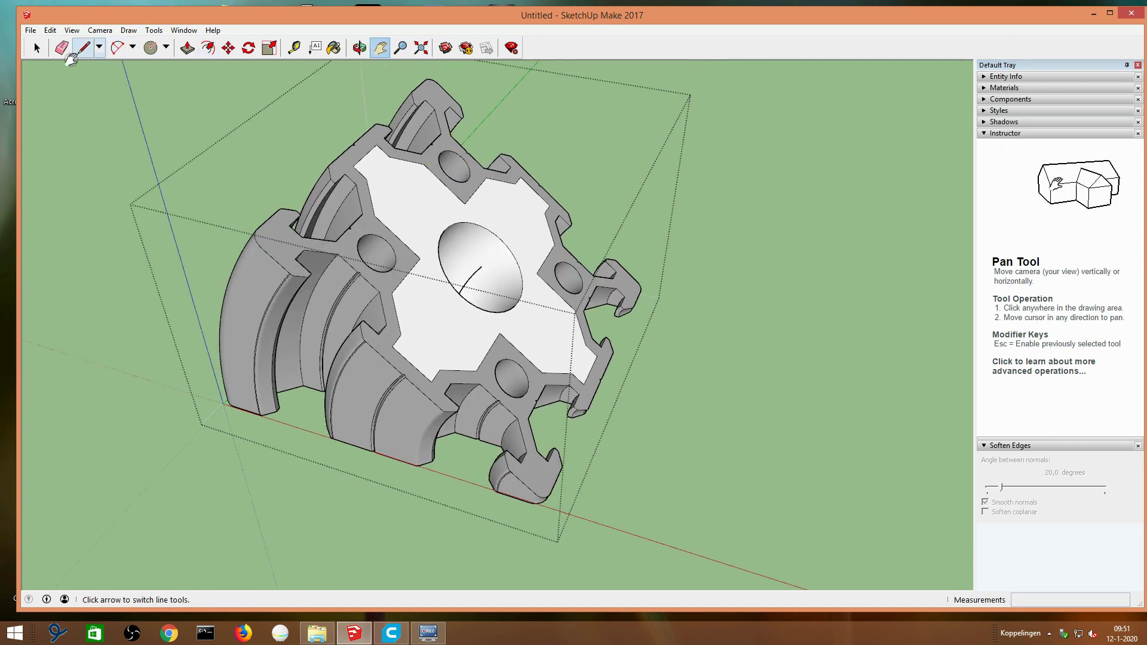
{"action": "left_click", "coordinate": [36, 48]}
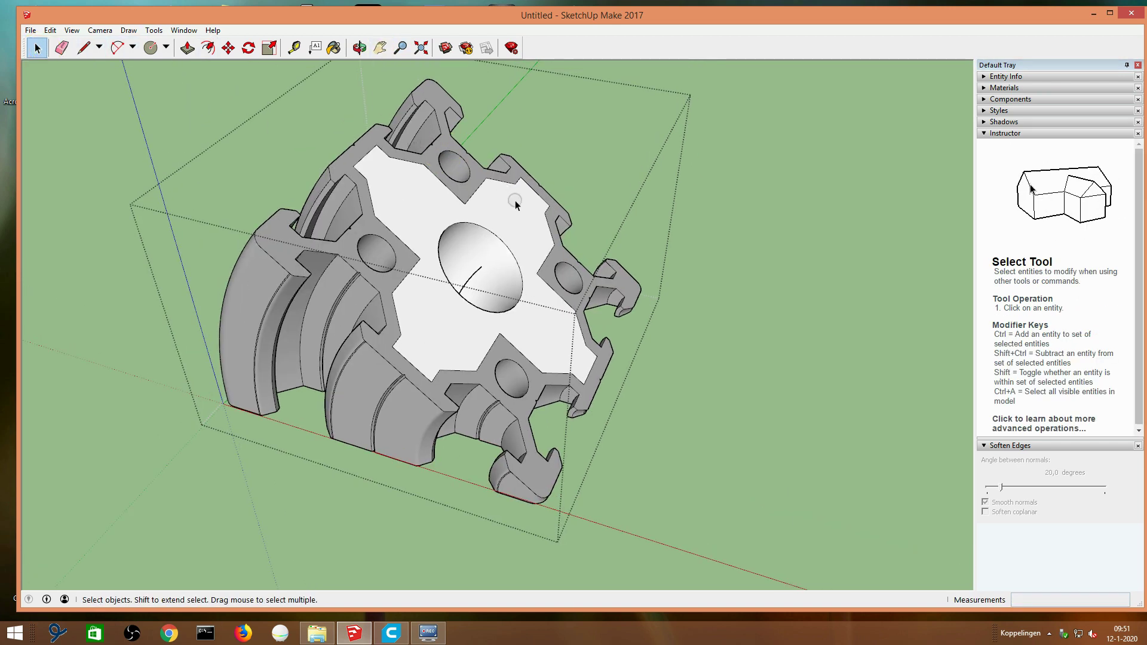
{"action": "left_click", "coordinate": [513, 221]}
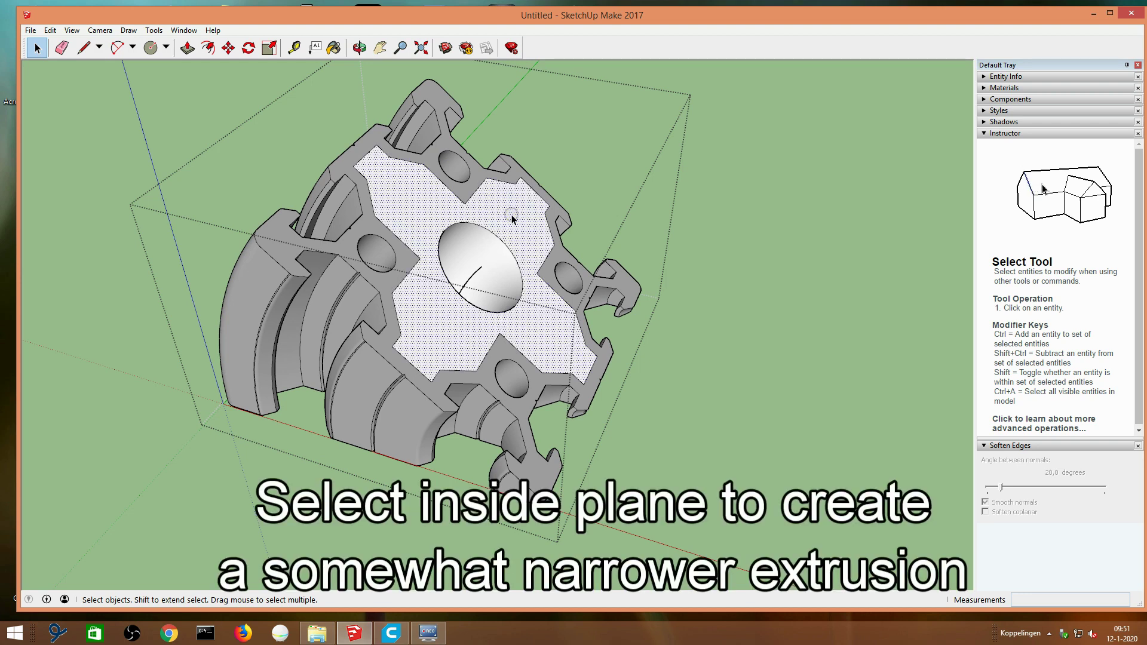
Step: Offset the top face's edges 30 units inward and select the resulting inset face
{"action": "left_click", "coordinate": [154, 30]}
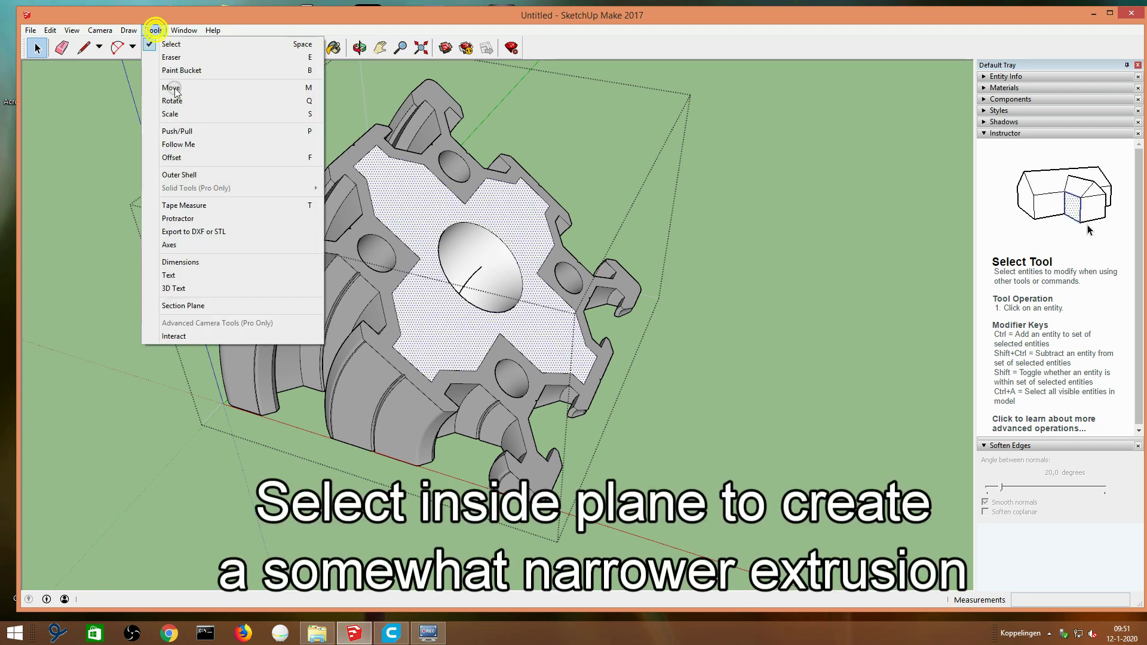
{"action": "left_click", "coordinate": [192, 157]}
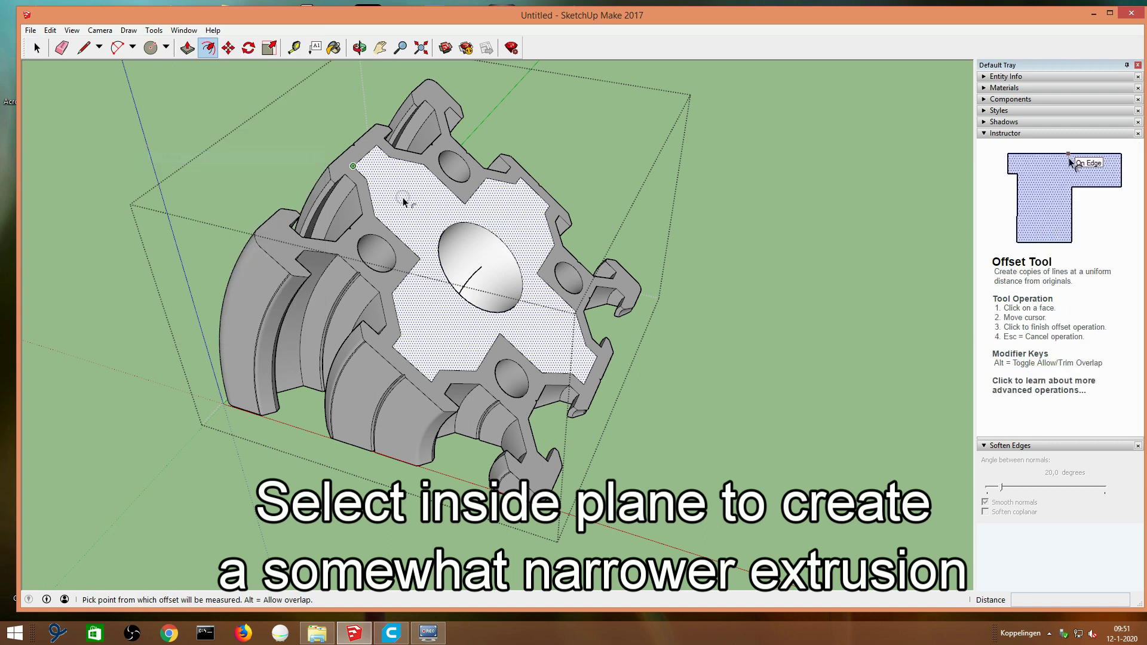
{"action": "left_click", "coordinate": [530, 190]}
{"action": "type", "text": "30"}
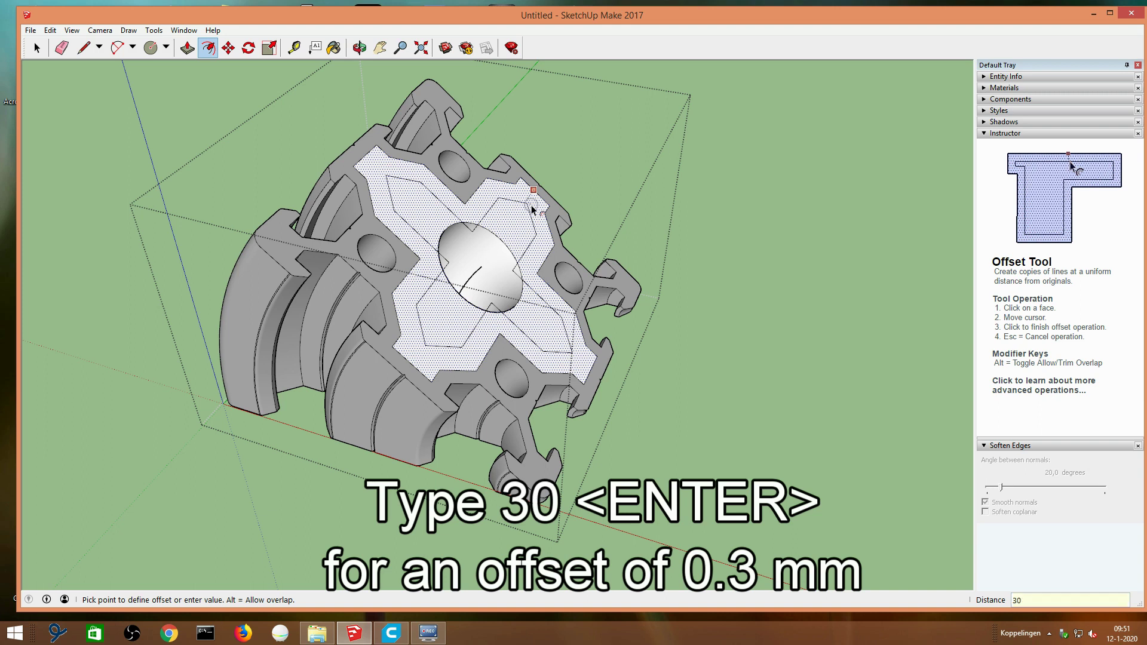
{"action": "key", "text": "Return"}
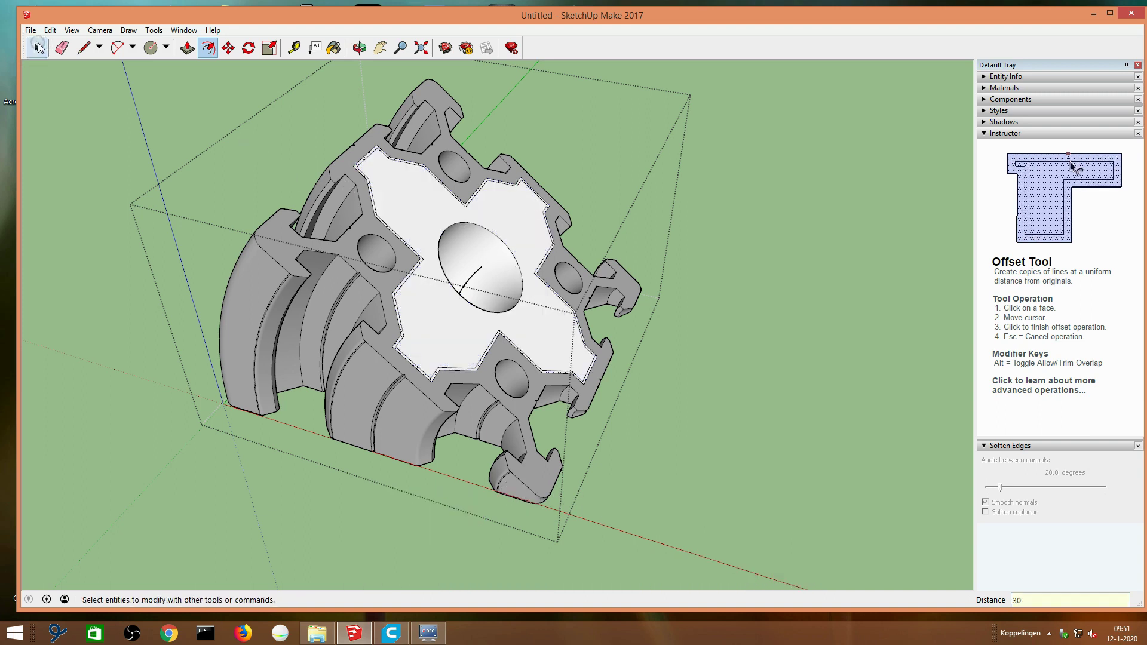
{"action": "left_click", "coordinate": [37, 46]}
{"action": "left_click", "coordinate": [499, 209]}
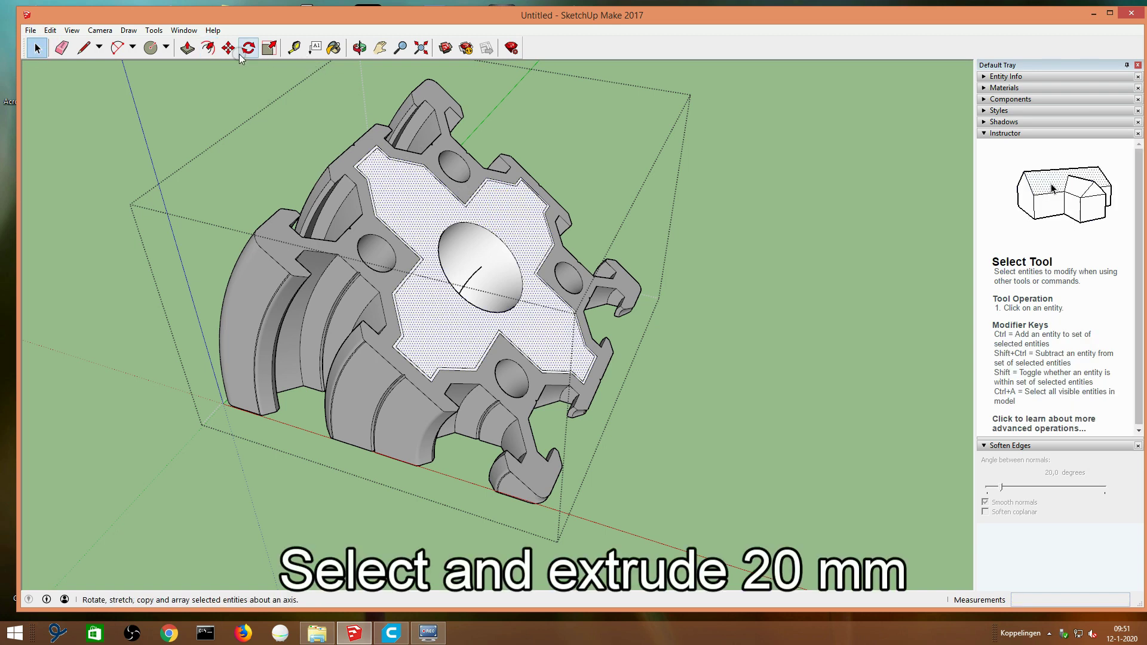
Step: Push/Pull the inset face 2000 mm outward into a solid boss
{"action": "left_click", "coordinate": [187, 47]}
{"action": "left_click", "coordinate": [524, 221]}
{"action": "left_click_drag", "start_coordinate": [525, 221], "coordinate": [553, 189]}
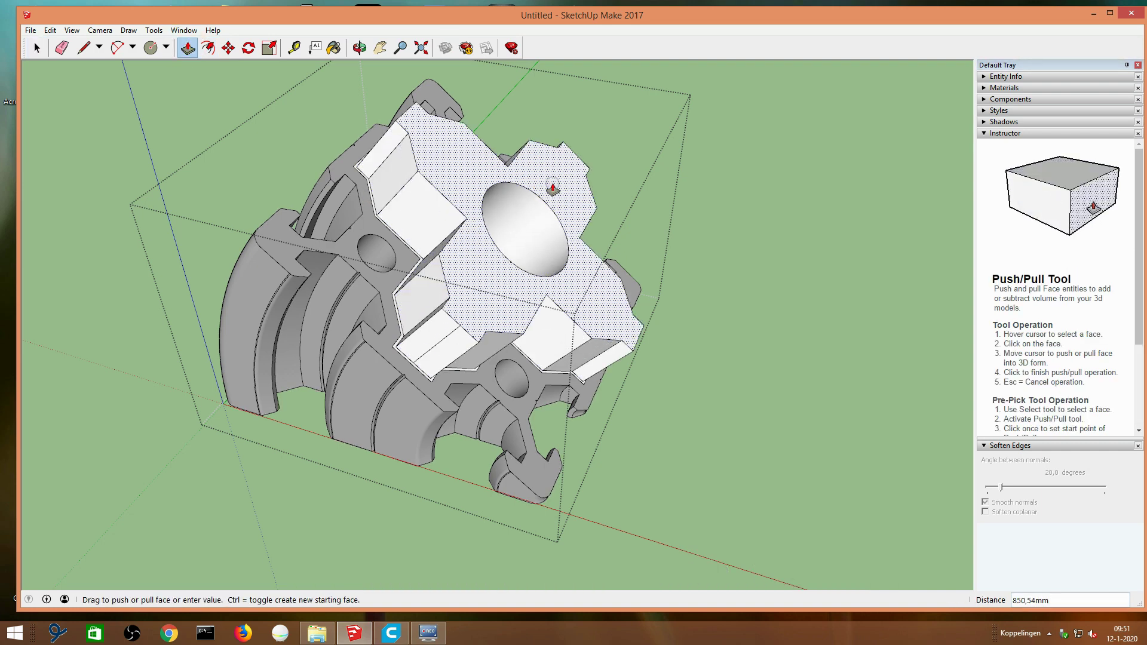
{"action": "type", "text": "2000"}
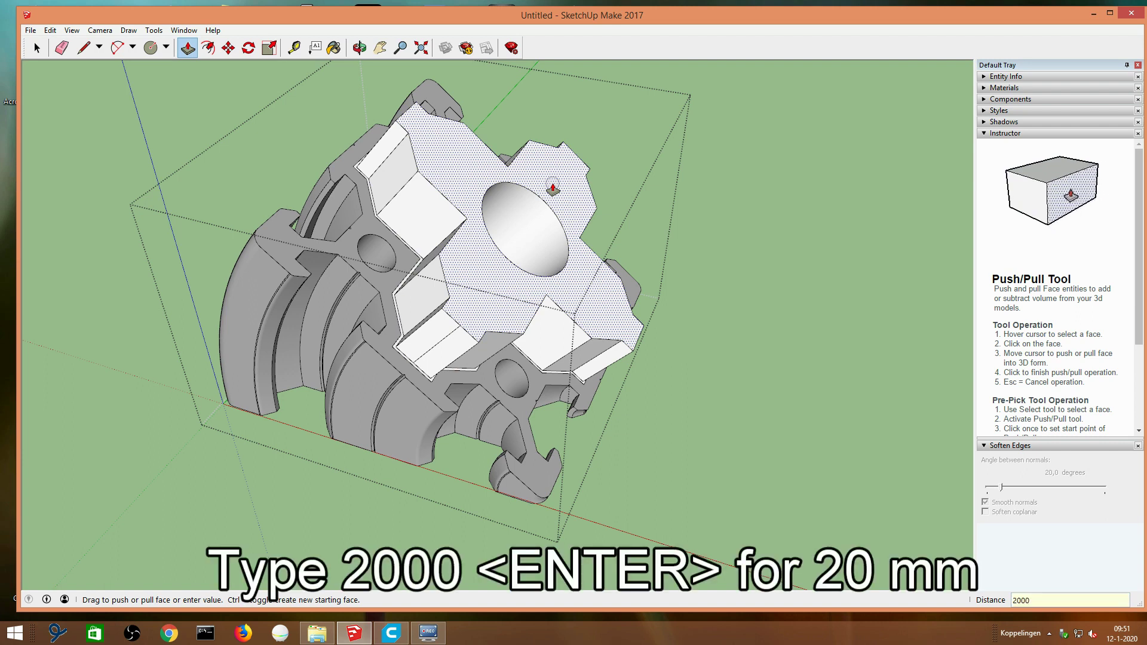
{"action": "key", "text": "Return"}
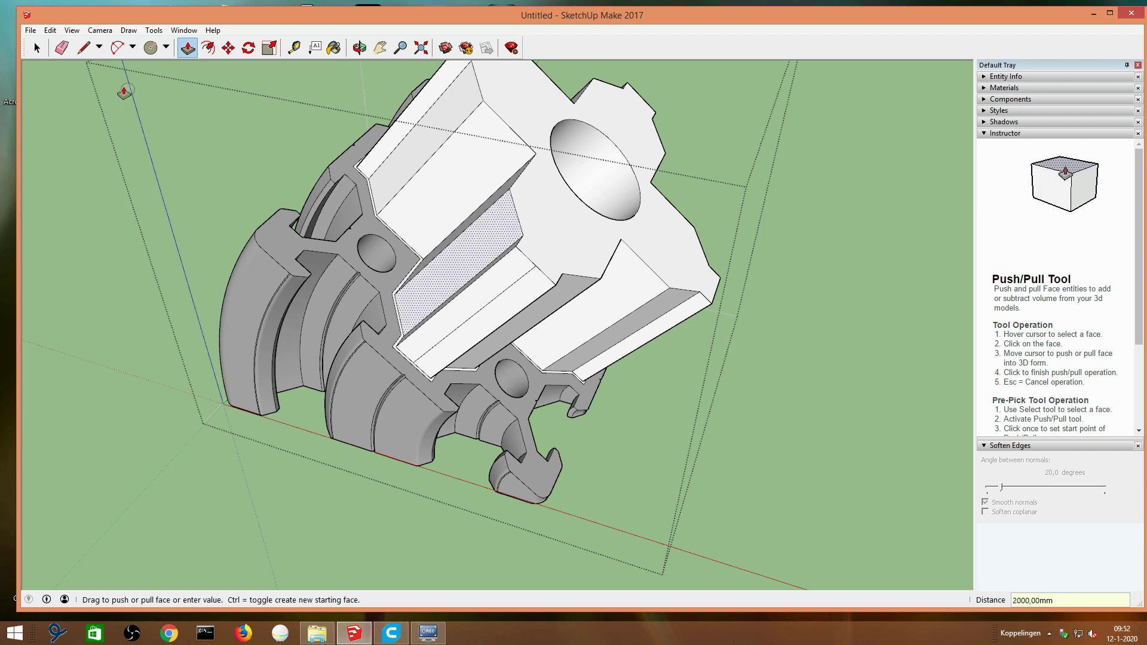
{"action": "left_click", "coordinate": [37, 48]}
{"action": "left_click", "coordinate": [37, 46]}
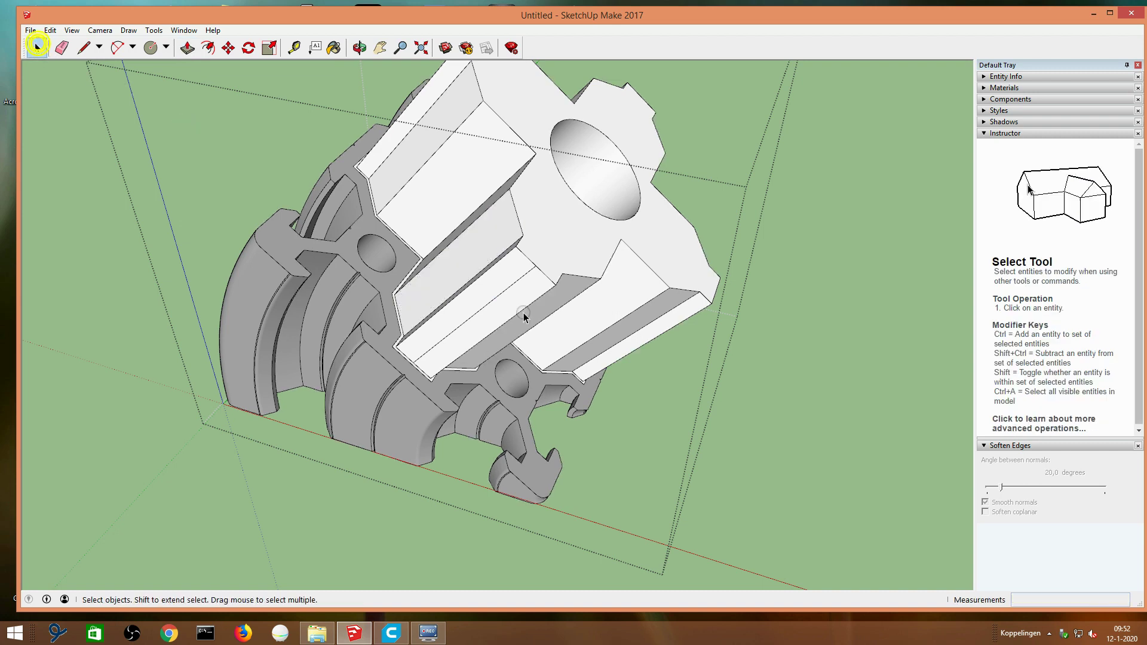
Step: Offset the bottom face's edges inward by 30 to form an inset outline
{"action": "middle_click_drag", "start_coordinate": [478, 253], "coordinate": [120, 33]}
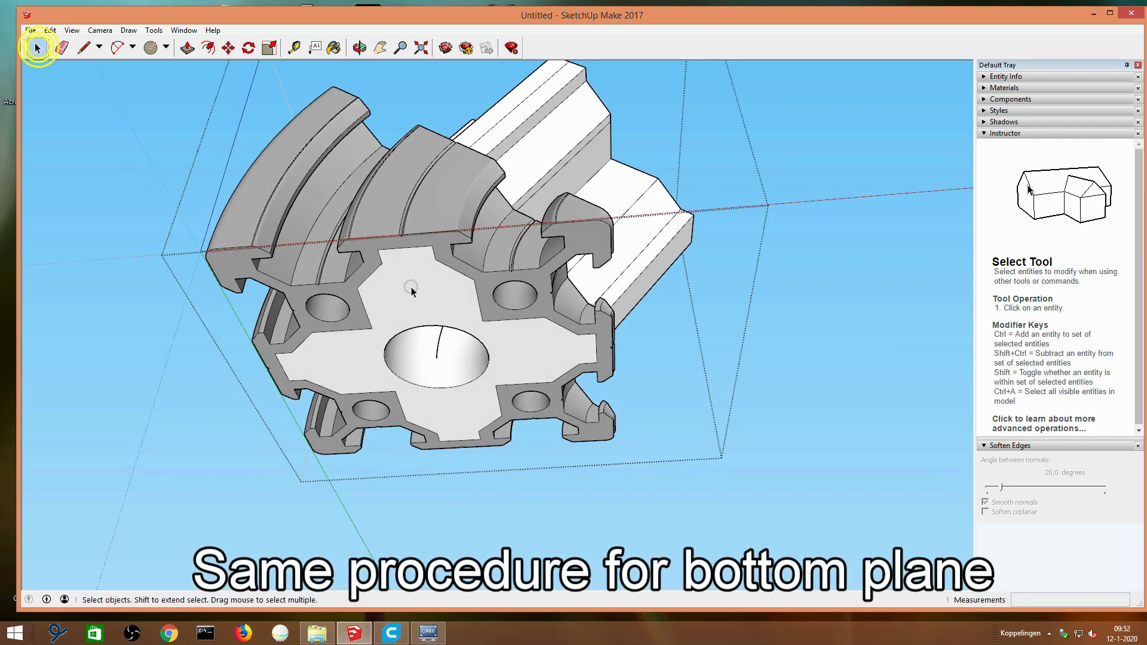
{"action": "left_click", "coordinate": [153, 30]}
{"action": "left_click", "coordinate": [199, 151]}
{"action": "left_click", "coordinate": [407, 256]}
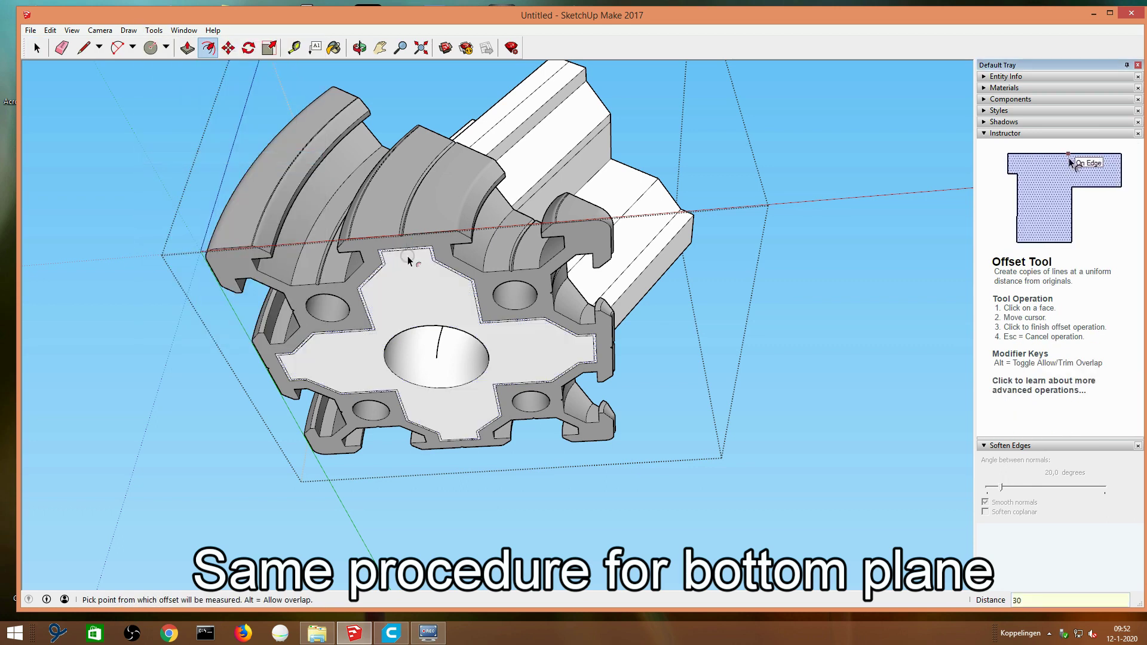
{"action": "key", "text": "space"}
Step: Extrude the bottom inset face 2000 mm and orbit to check the whole fitting
{"action": "key", "text": "p"}
{"action": "double_click", "coordinate": [427, 281]}
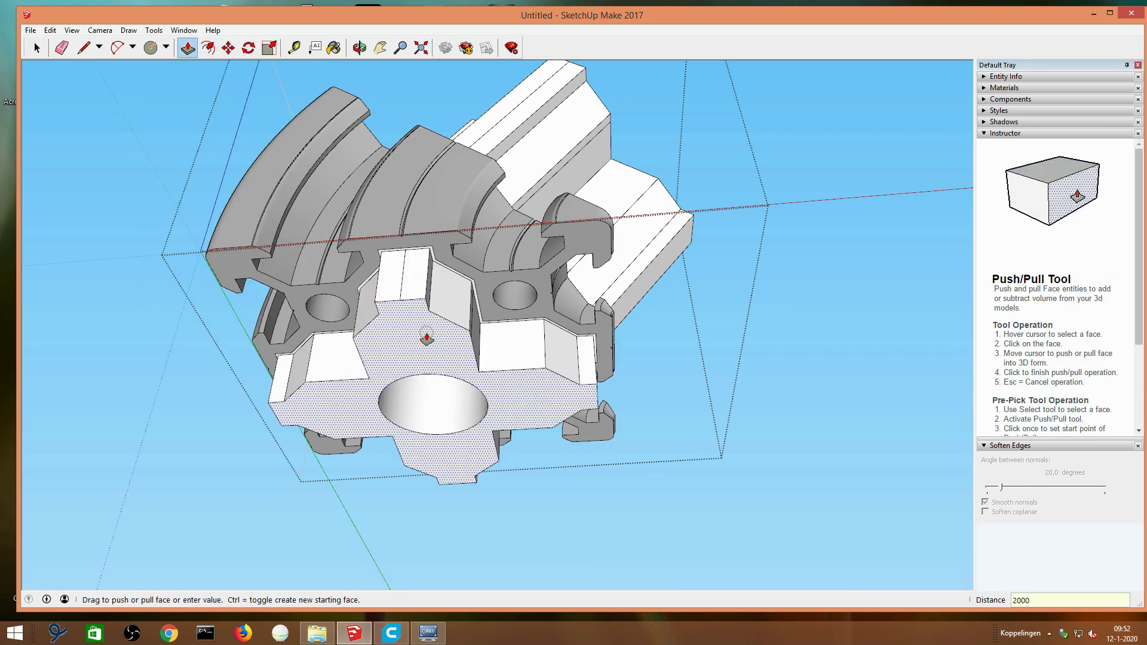
{"action": "key", "text": "space"}
{"action": "scroll", "coordinate": [427, 338], "scroll_direction": "down", "scroll_amount": 3}
{"action": "middle_click_drag", "start_coordinate": [427, 337], "coordinate": [13, 53]}
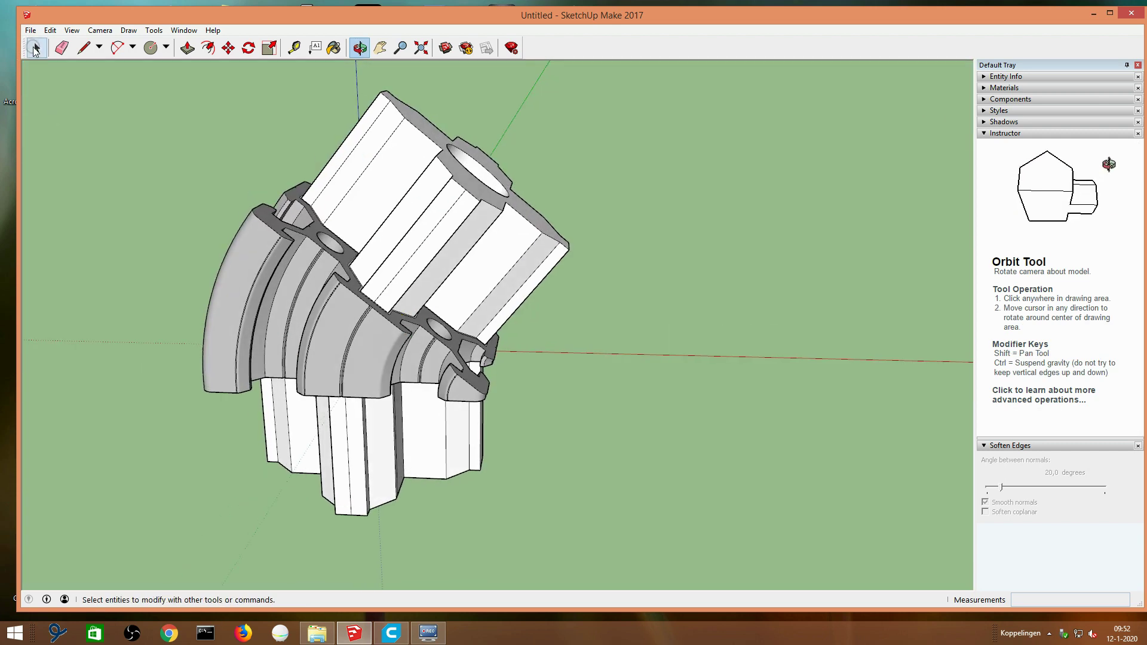
{"action": "left_click", "coordinate": [29, 29]}
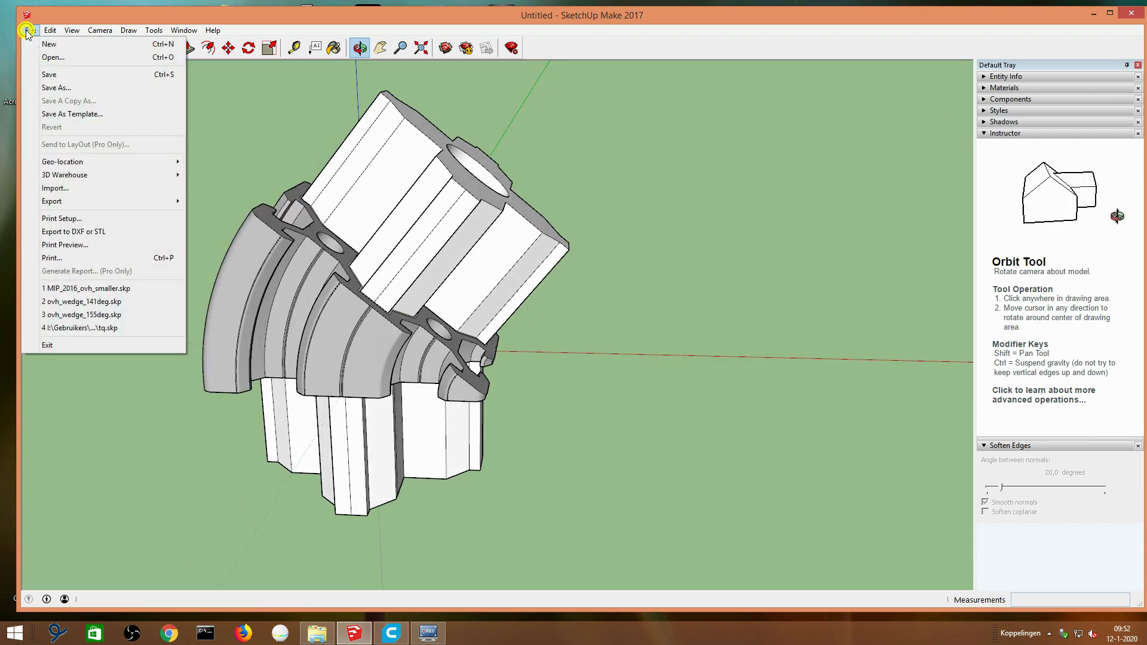
Step: Save the model under the file name ovh_vslot_140deg.skp
{"action": "left_click", "coordinate": [49, 74]}
{"action": "type", "text": "ovh_vslot_"}
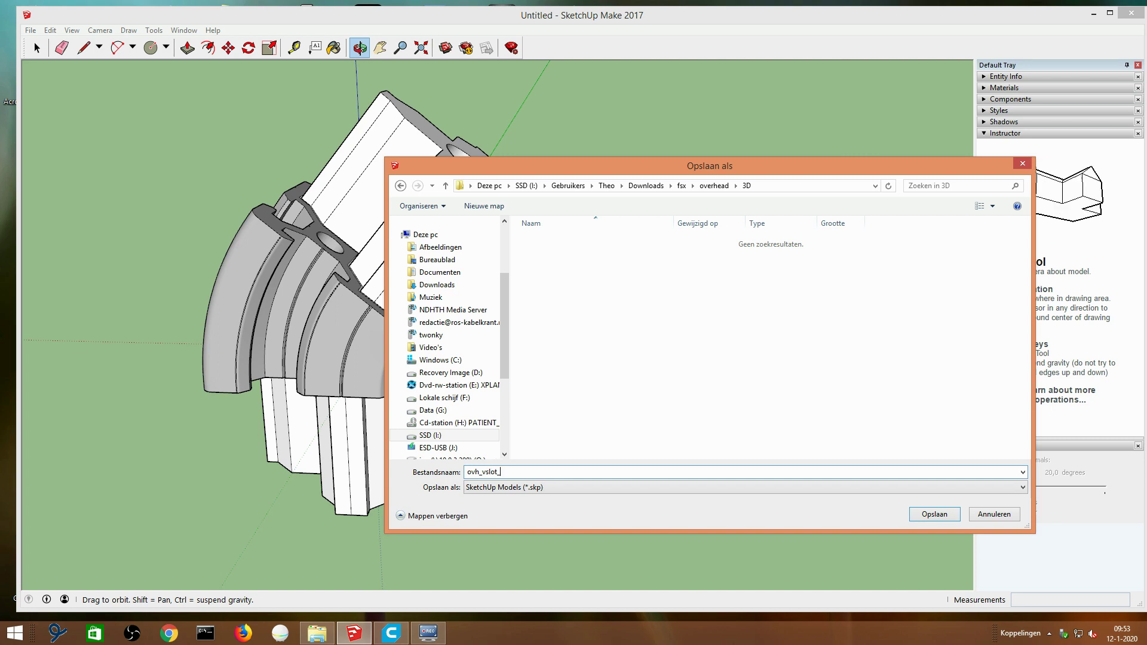
{"action": "type", "text": "140"}
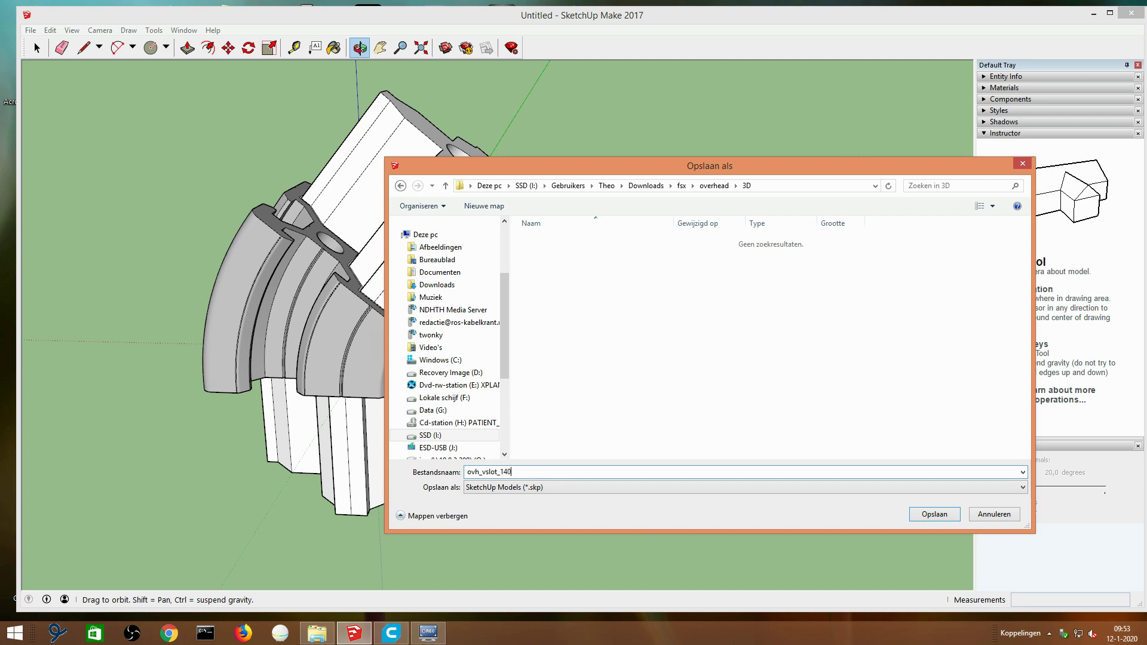
{"action": "type", "text": "df"}
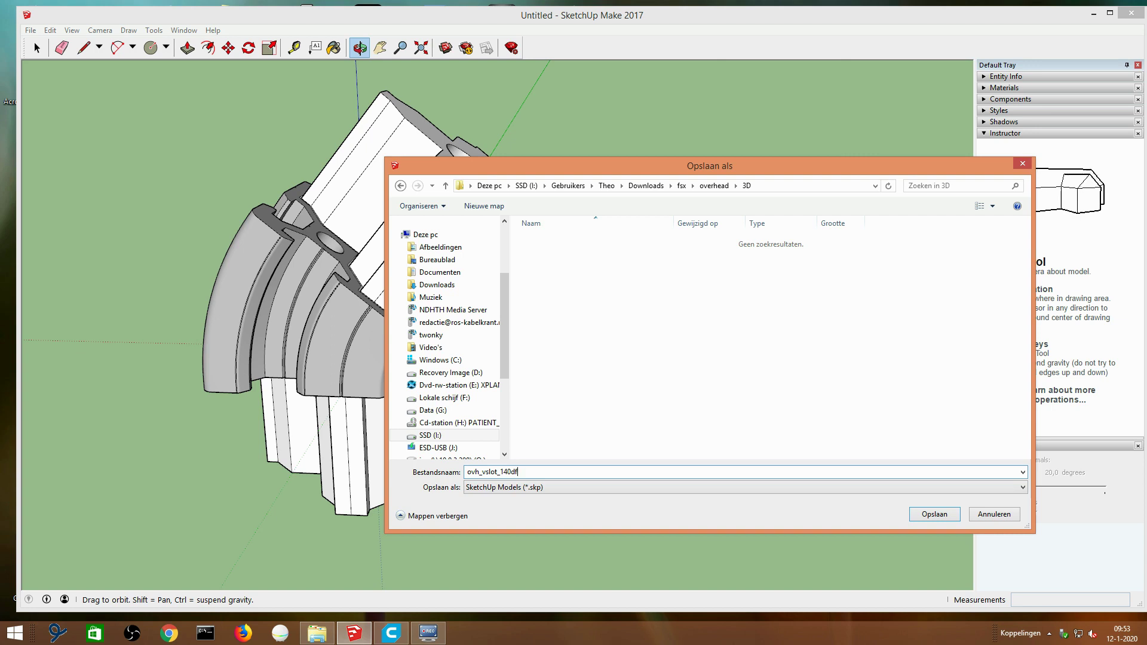
{"action": "key", "text": "BackSpace"}
{"action": "type", "text": "eg"}
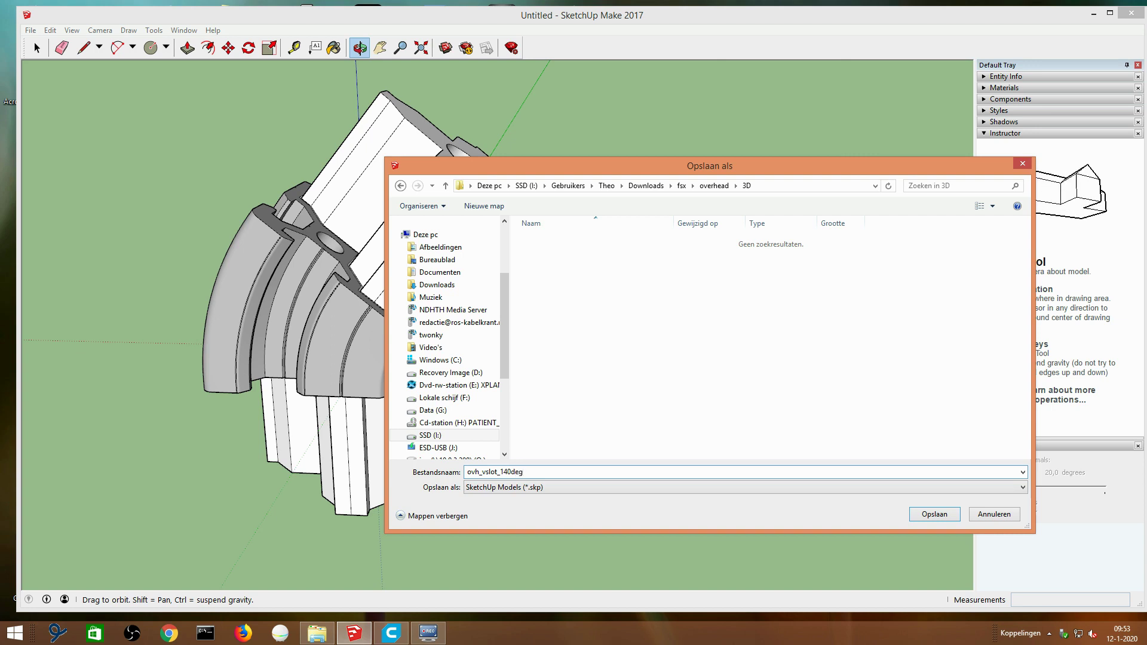
{"action": "key", "text": "Return"}
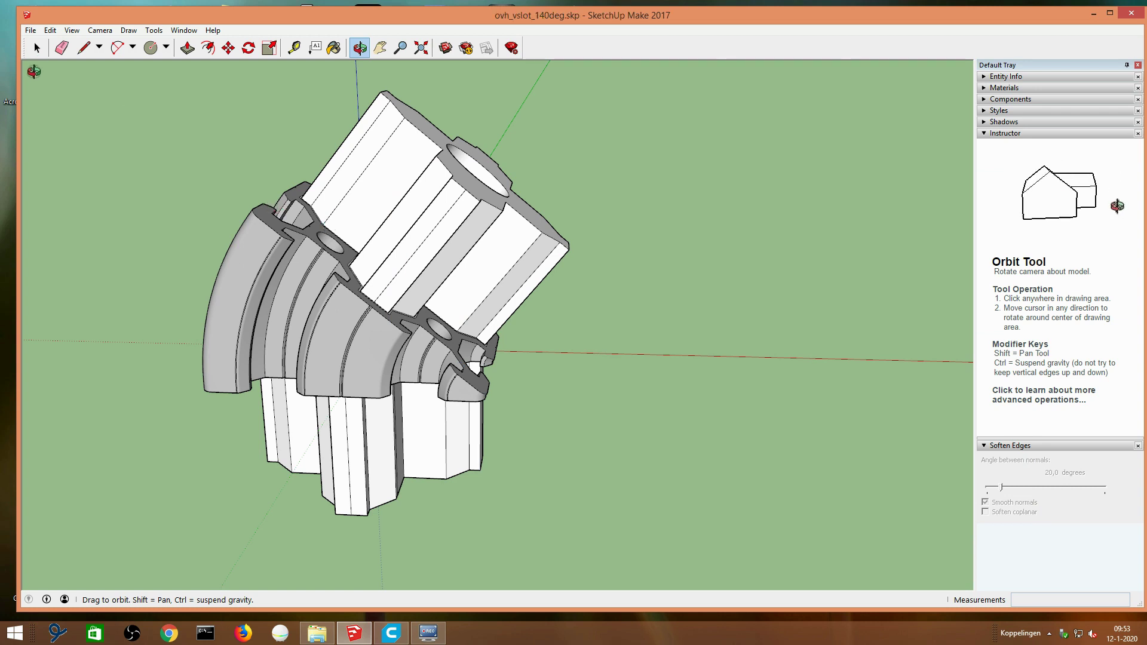
Step: Select the whole fitting and orbit to view it from above
{"action": "left_click", "coordinate": [37, 47]}
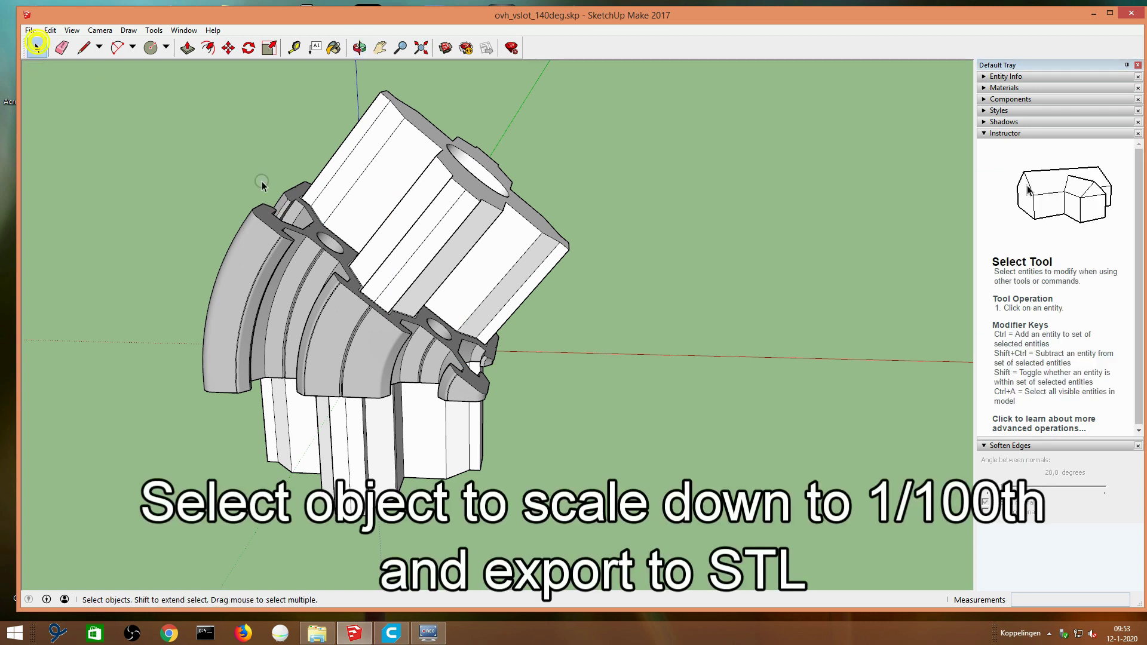
{"action": "left_click", "coordinate": [366, 169]}
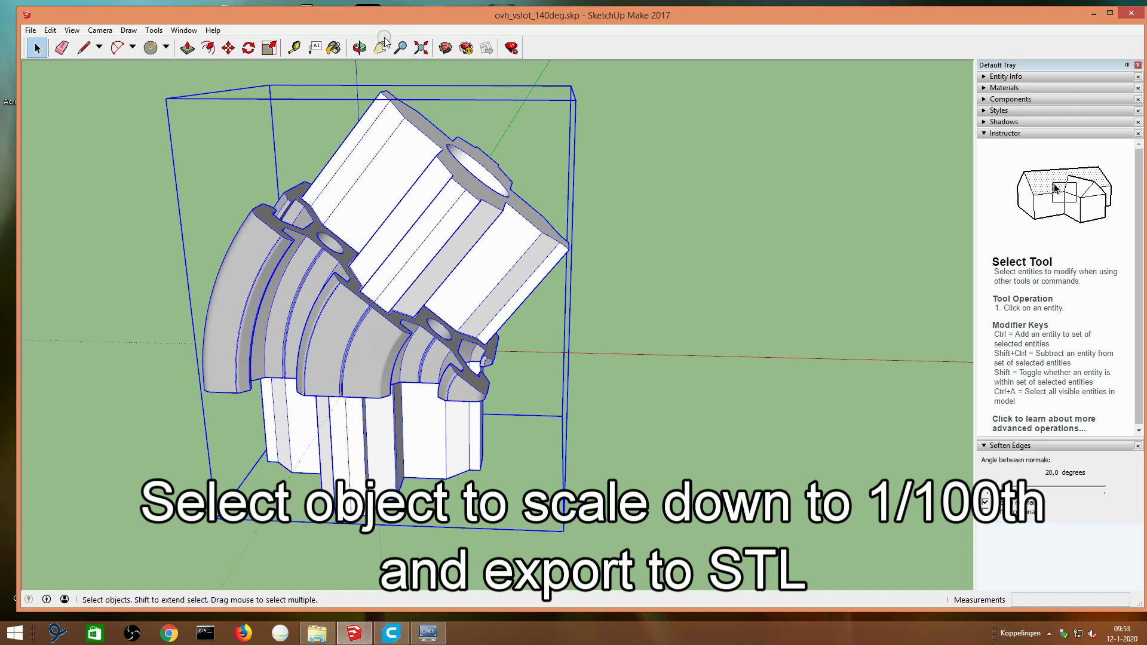
{"action": "left_click", "coordinate": [365, 51]}
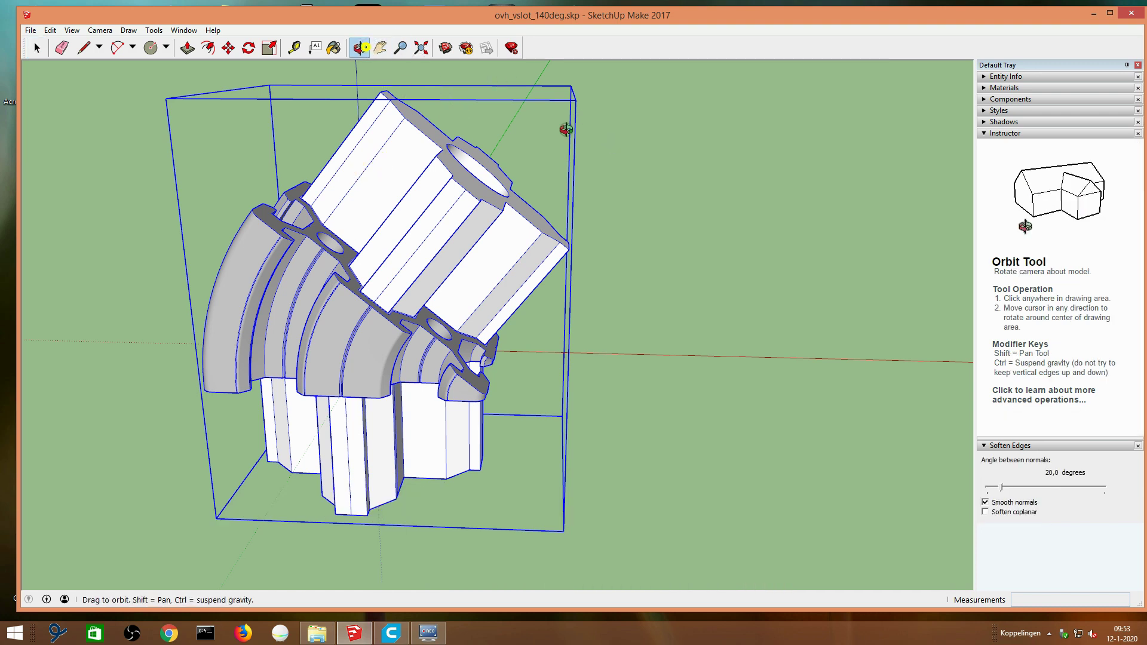
{"action": "left_click_drag", "start_coordinate": [564, 124], "coordinate": [566, 130]}
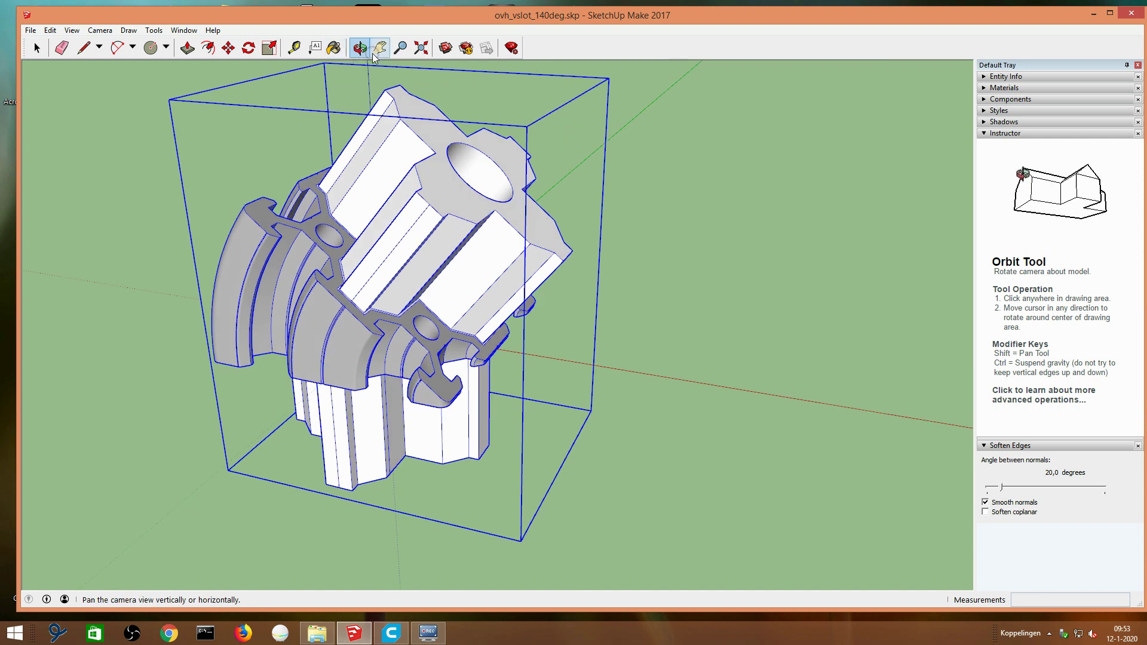
Step: Scale the selected fitting uniformly about its centre by a factor of 0,01
{"action": "left_click", "coordinate": [269, 50]}
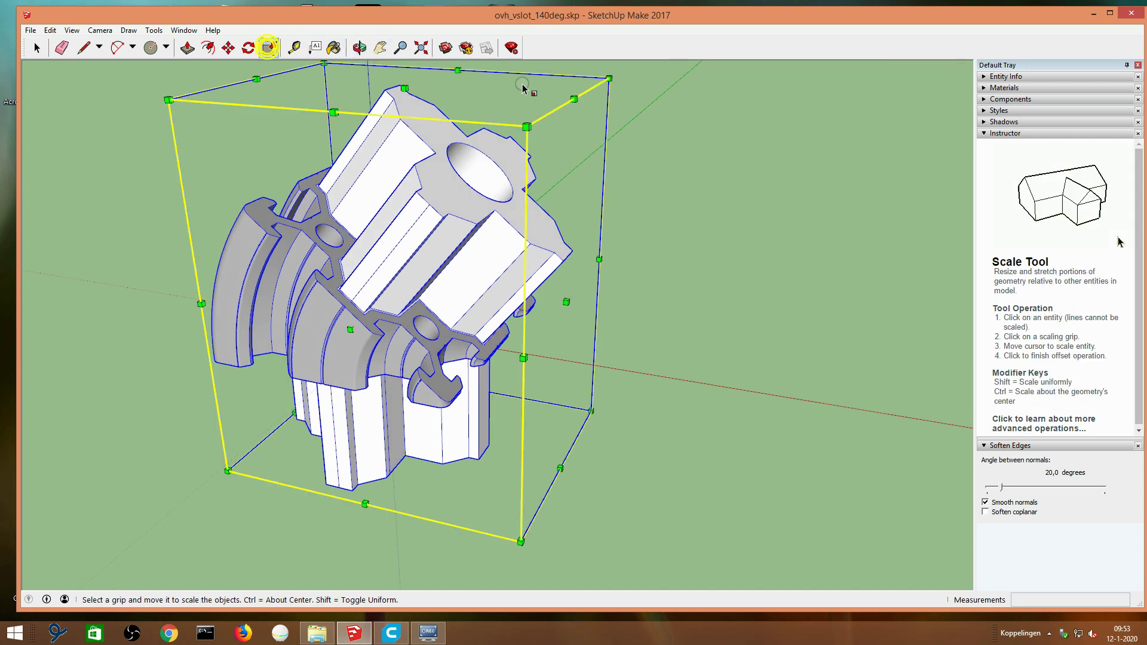
{"action": "key", "text": "ctrl"}
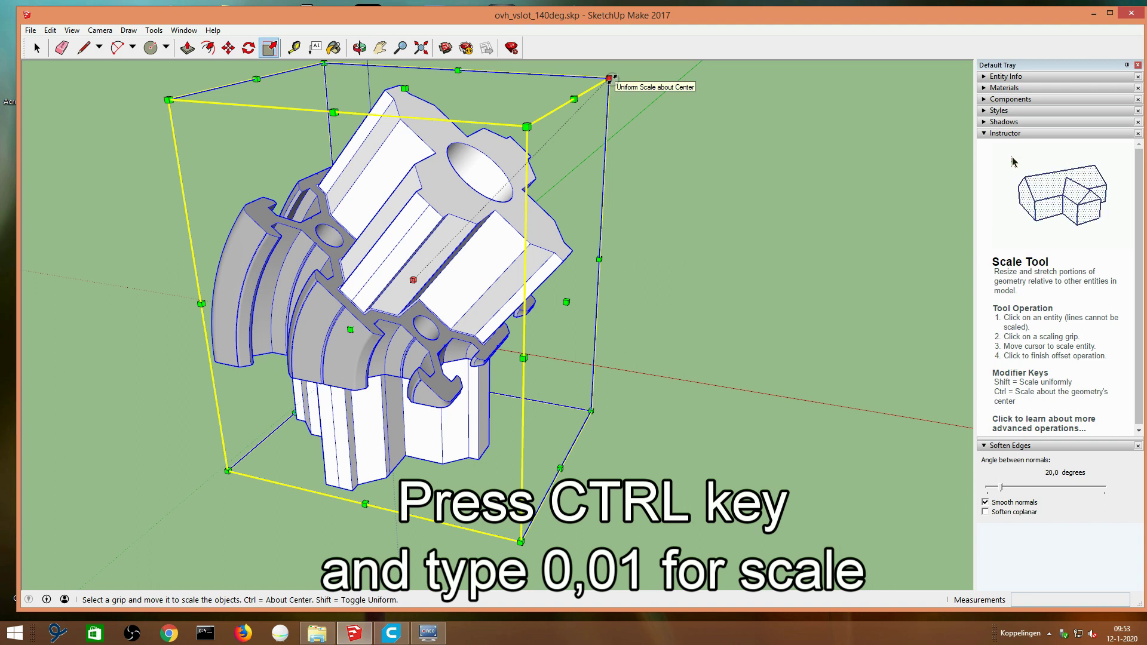
{"action": "key", "text": "ctrl"}
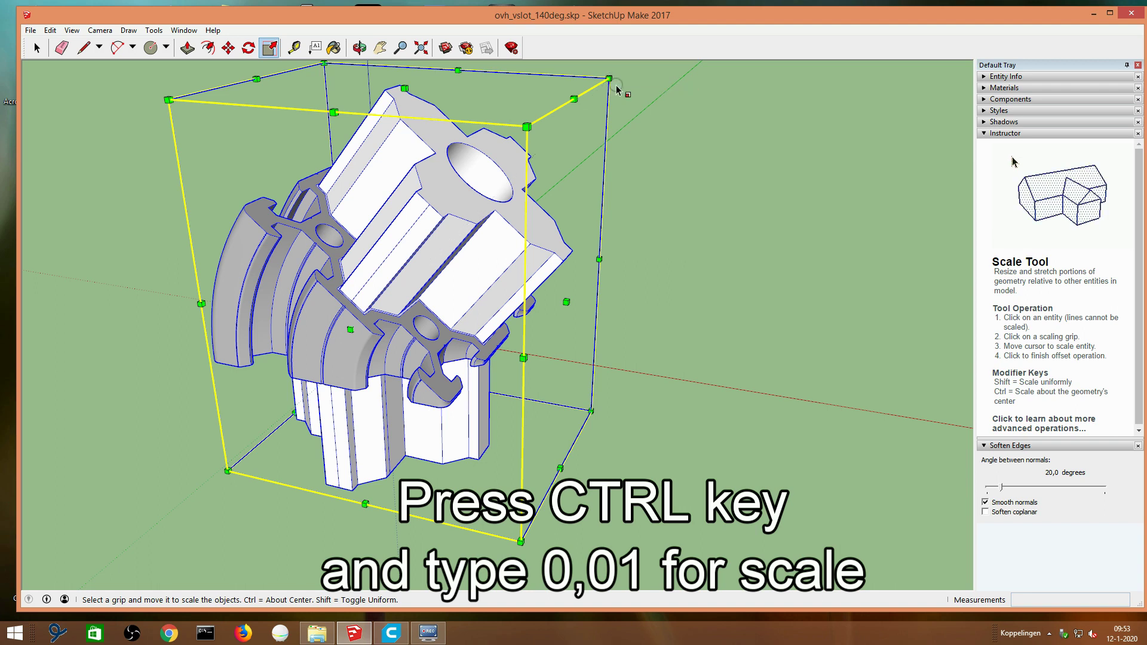
{"action": "key", "text": "ctrl"}
{"action": "left_click_drag", "start_coordinate": [610, 78], "coordinate": [553, 139]}
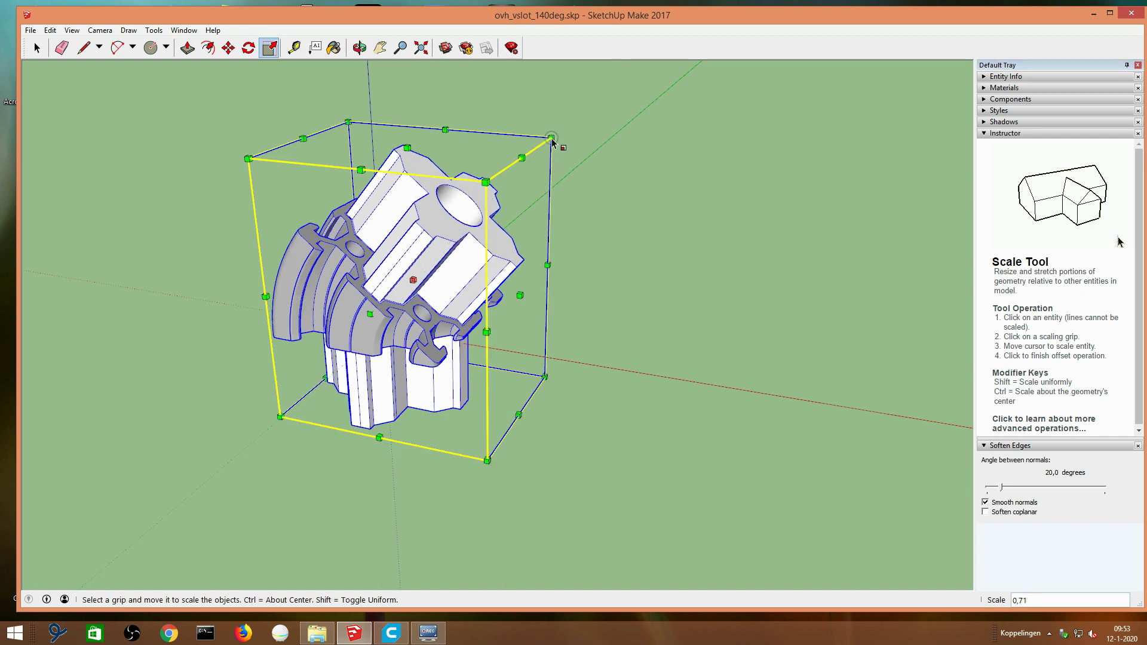
{"action": "type", "text": "0,"}
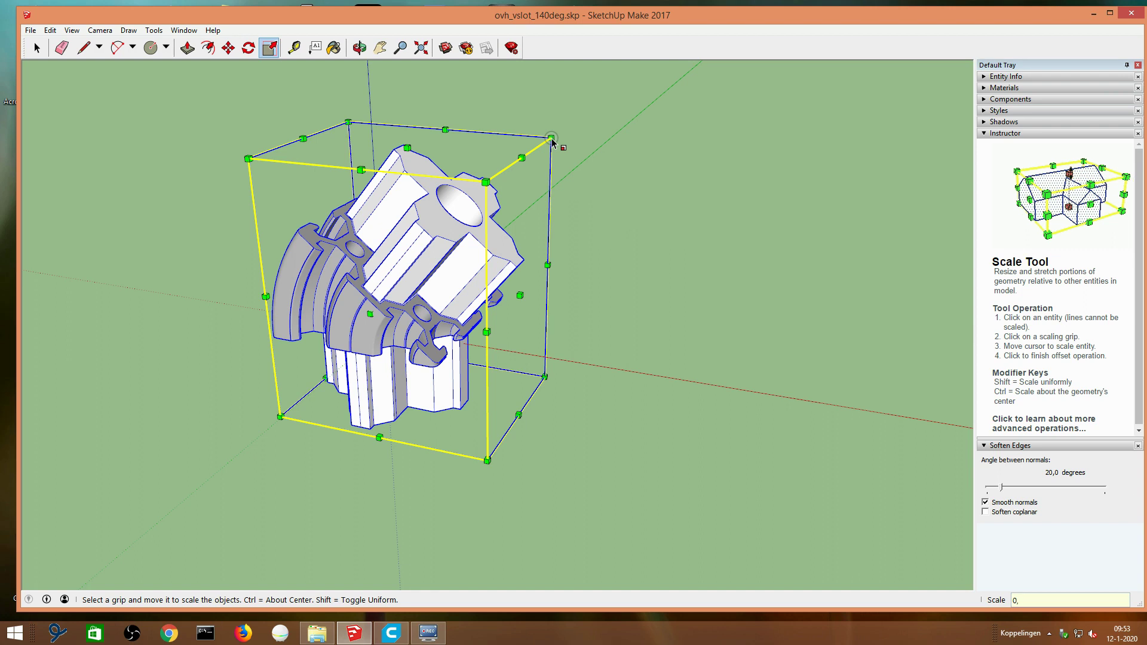
{"action": "type", "text": "01"}
{"action": "key", "text": "Return"}
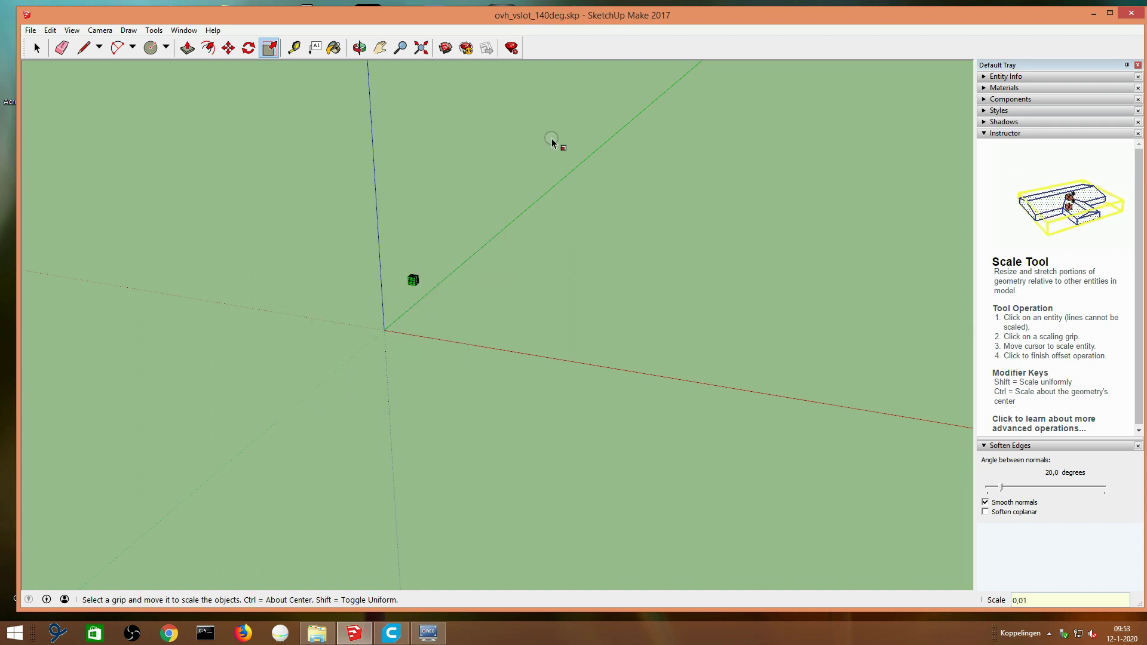
{"action": "left_click", "coordinate": [30, 30]}
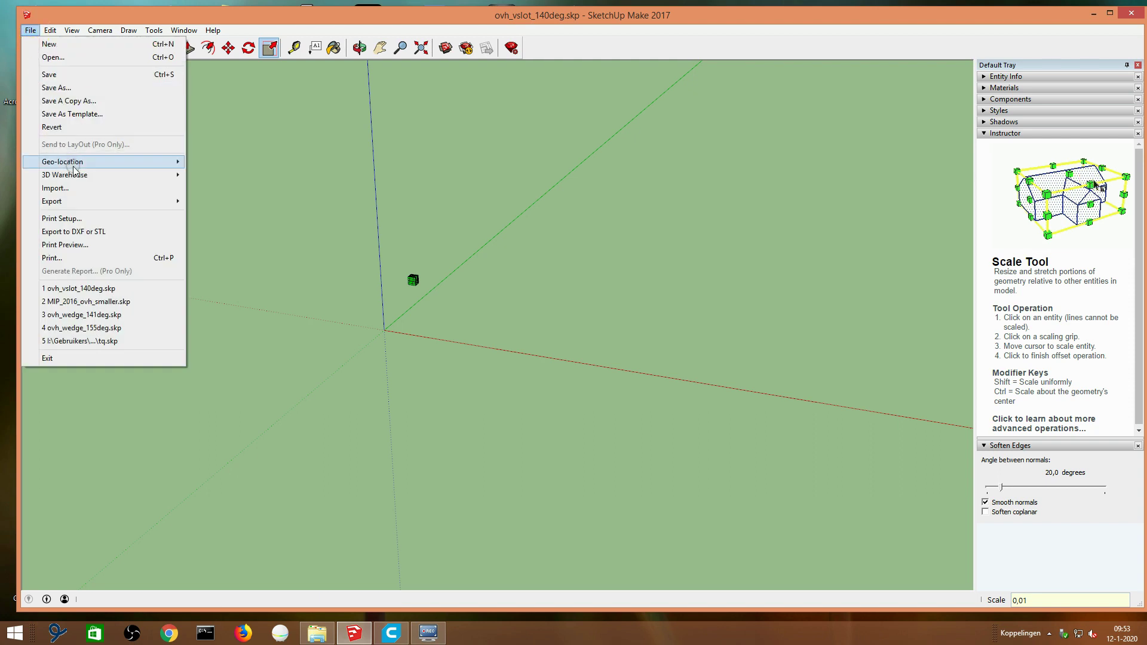
Step: Set up a DXF/STL export in millimetres with STL as the format
{"action": "left_click", "coordinate": [117, 232]}
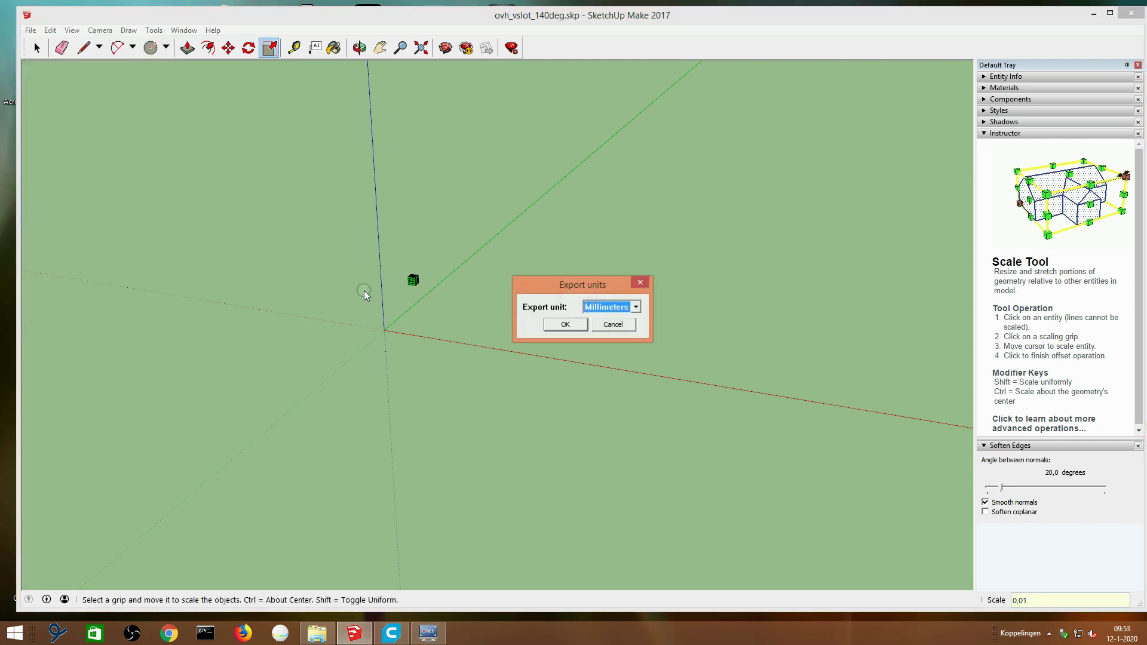
{"action": "left_click", "coordinate": [562, 323]}
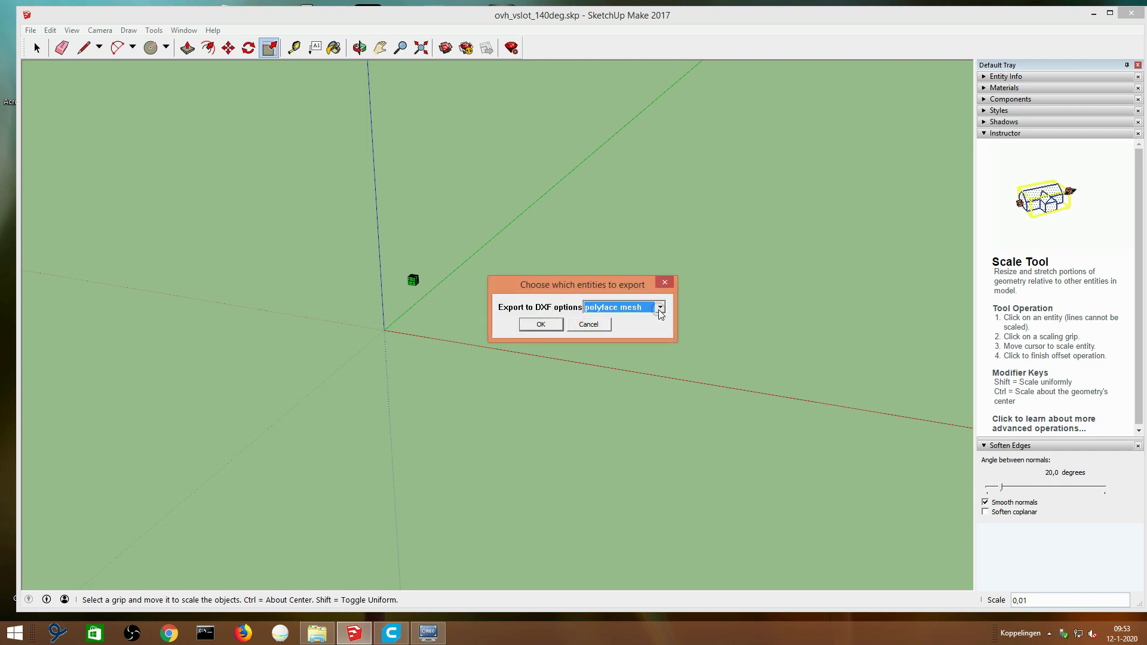
{"action": "left_click", "coordinate": [660, 309]}
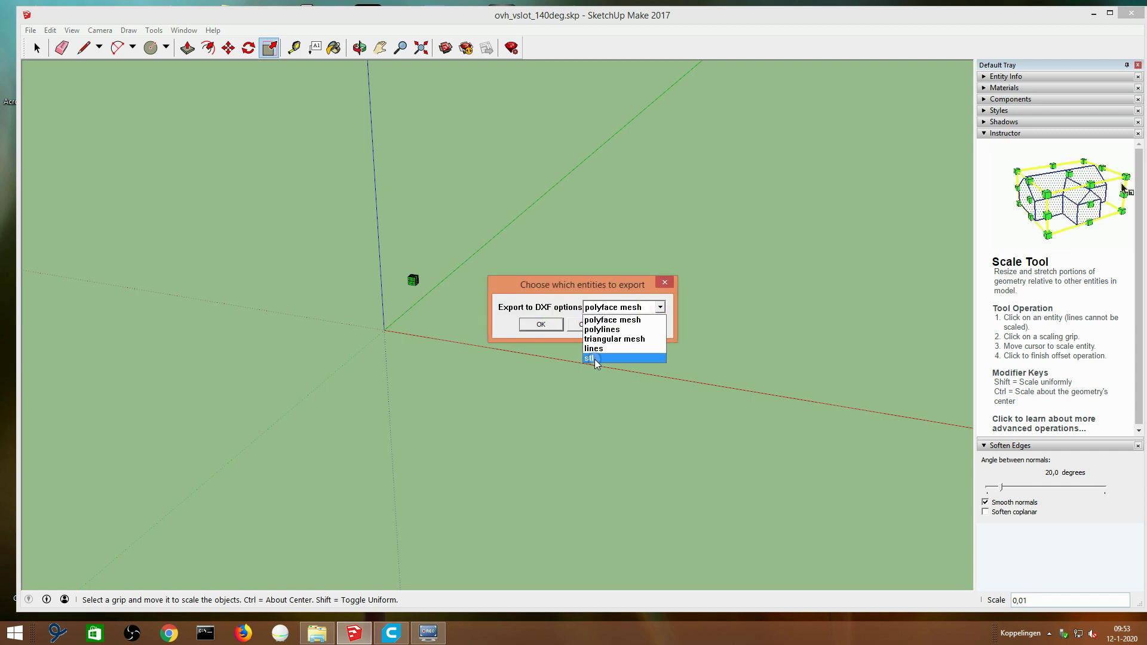
{"action": "left_click", "coordinate": [594, 358]}
{"action": "left_click", "coordinate": [547, 326]}
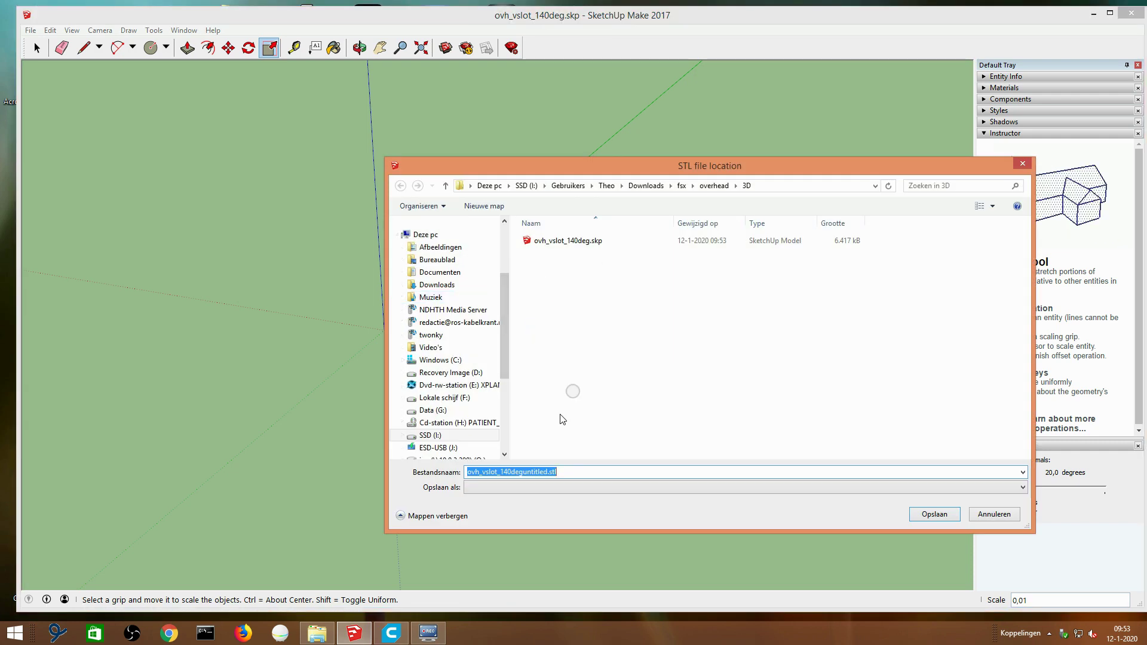
Step: Save the export as ovh_vslot_140deg.stl and dismiss the export report
{"action": "left_click", "coordinate": [580, 245]}
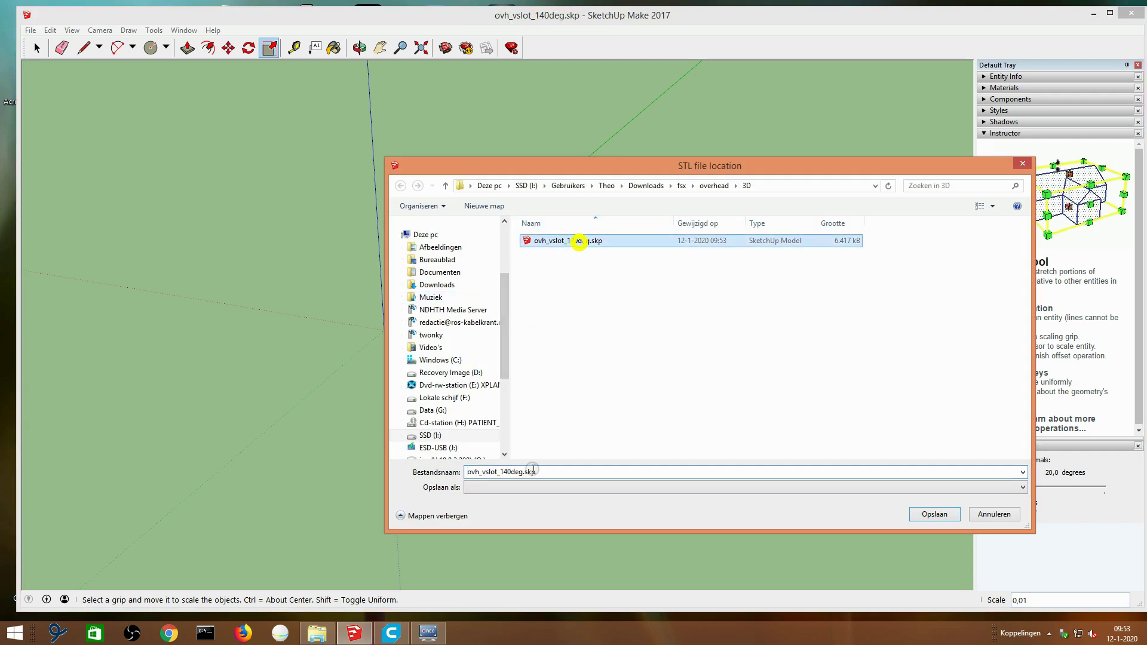
{"action": "left_click", "coordinate": [559, 472]}
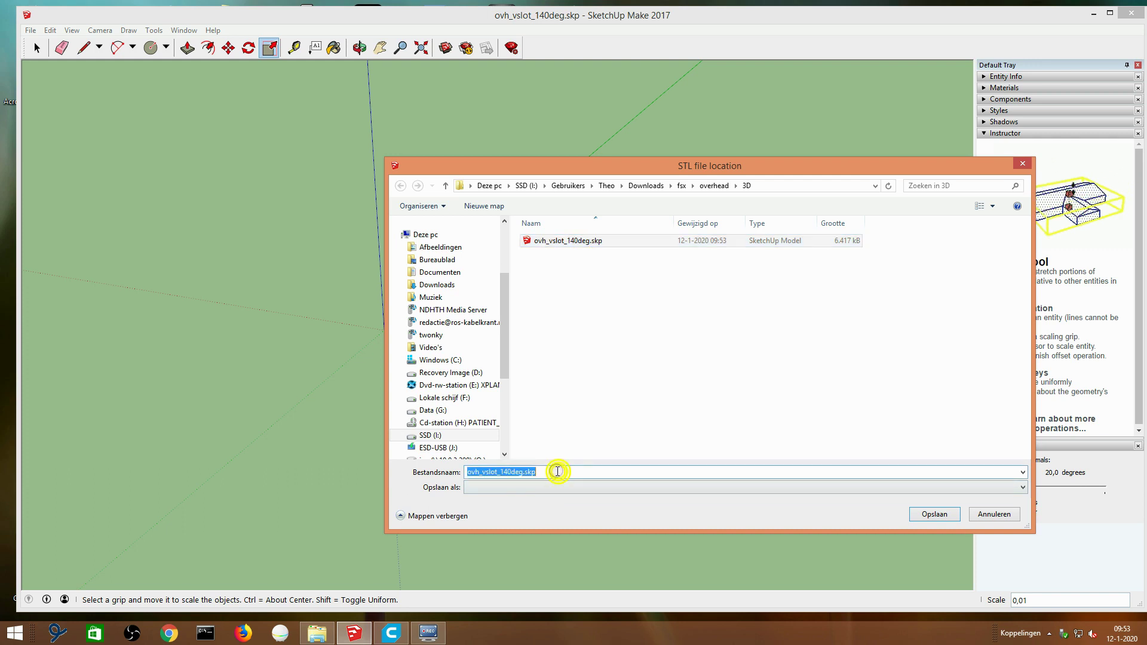
{"action": "left_click", "coordinate": [558, 471]}
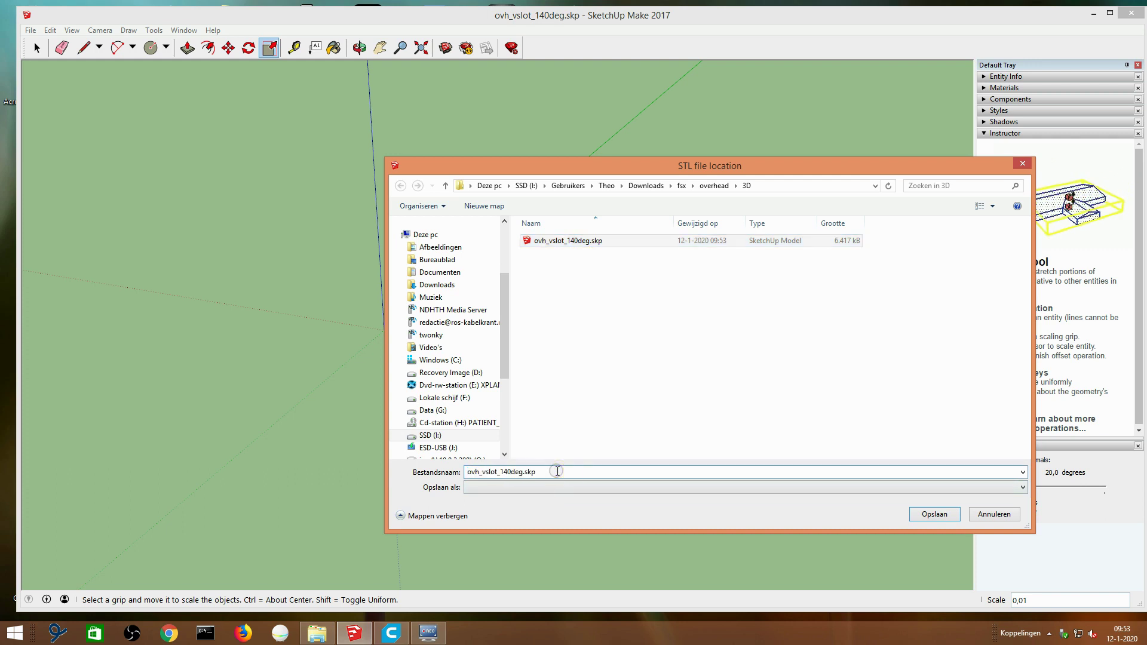
{"action": "key", "text": "BackSpace"}
{"action": "key", "text": "BackSpace"}
{"action": "type", "text": "tl"}
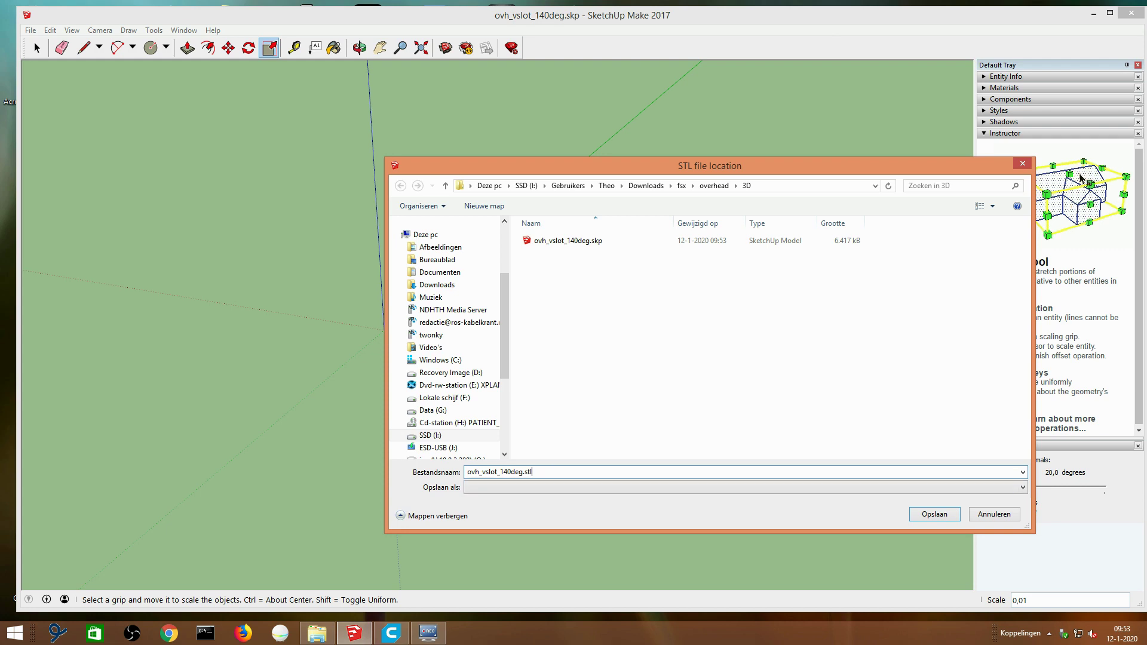
{"action": "key", "text": "Return"}
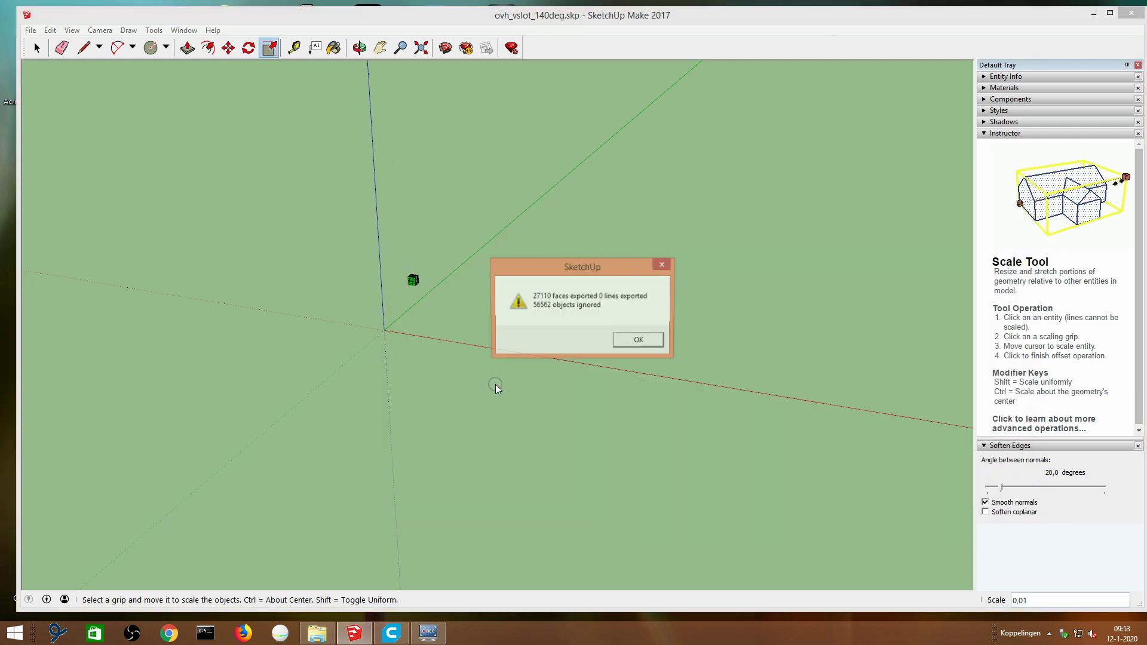
{"action": "left_click", "coordinate": [633, 340]}
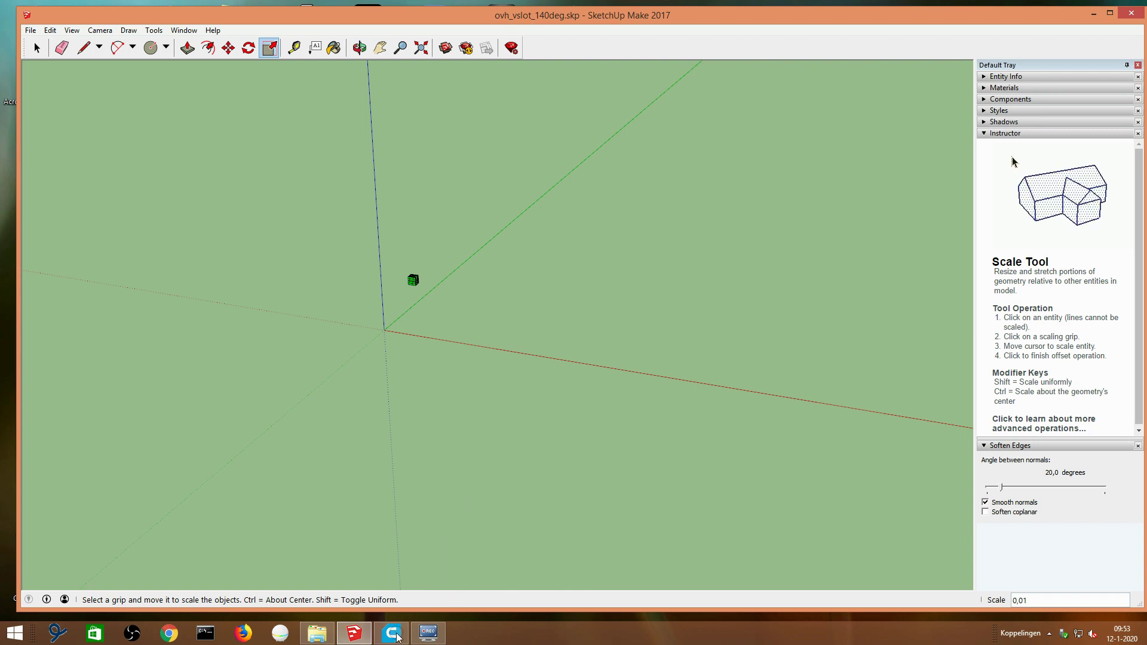
Step: Open ovh_vslot_140deg.stl from the 3D folder onto Cura's build plate
{"action": "left_click", "coordinate": [393, 635]}
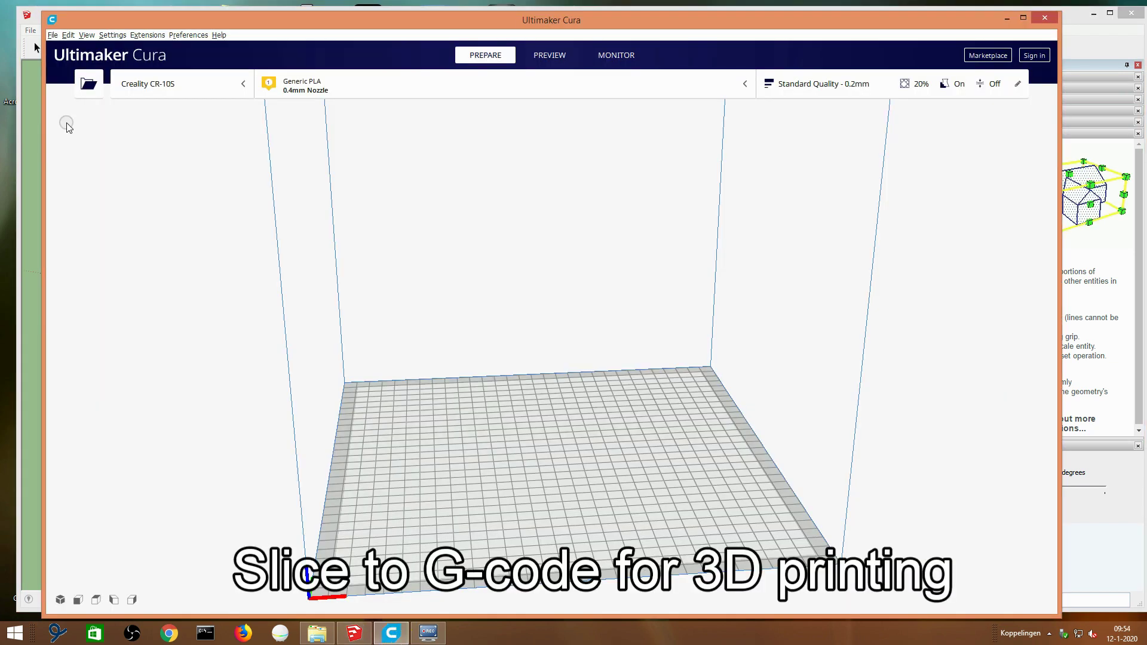
{"action": "left_click", "coordinate": [52, 35]}
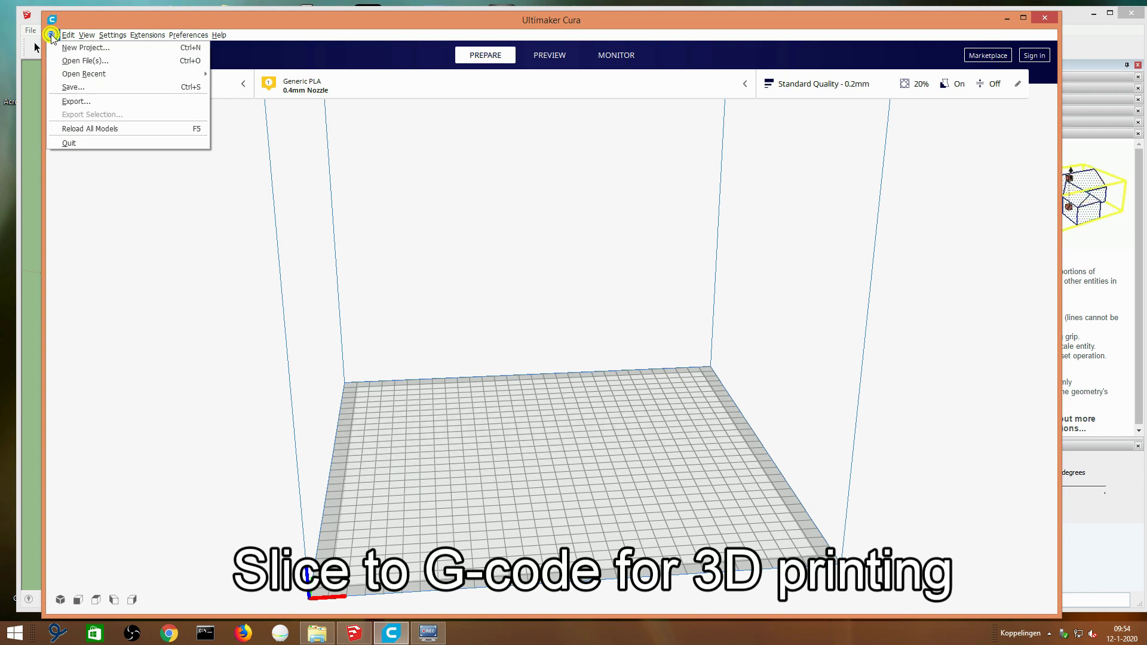
{"action": "left_click", "coordinate": [80, 58]}
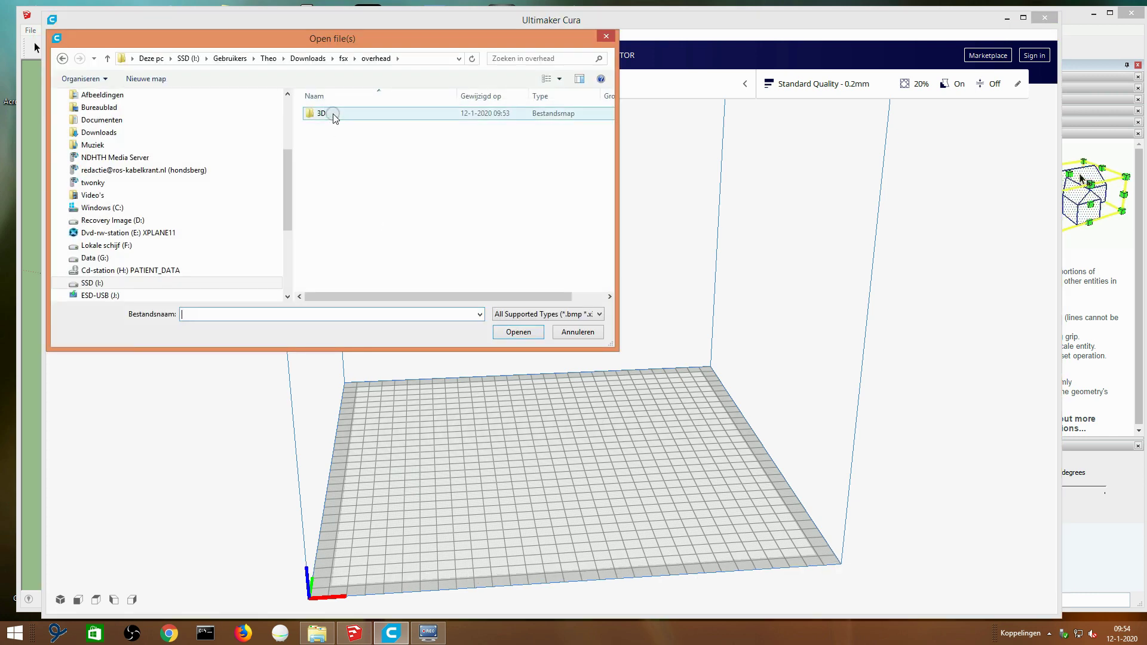
{"action": "double_click", "coordinate": [333, 114]}
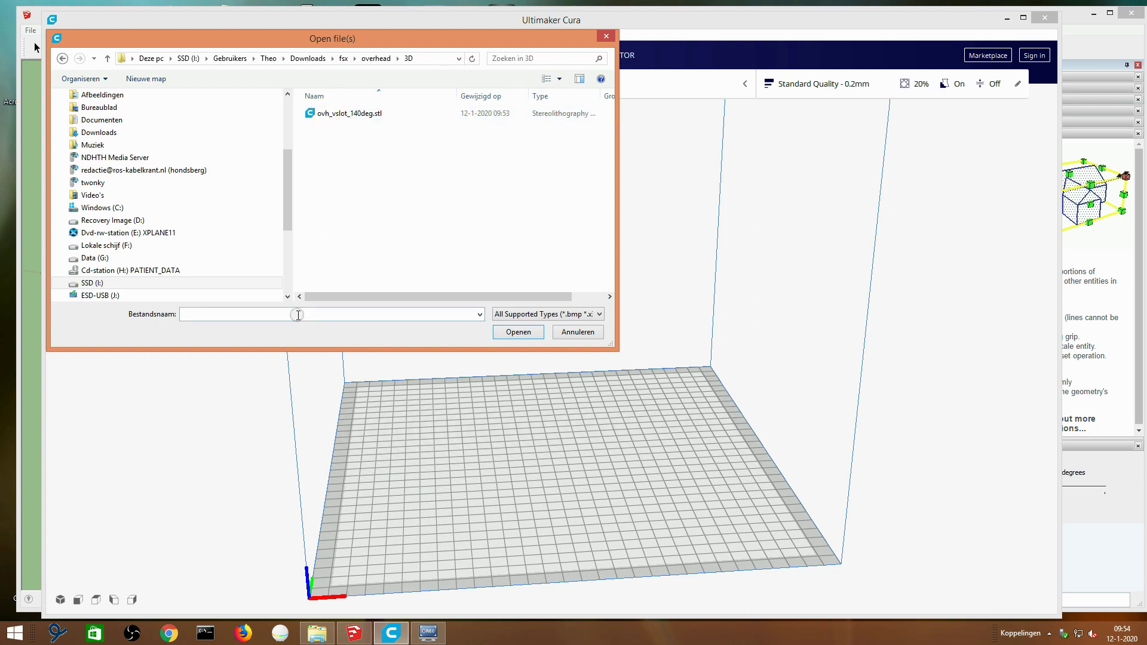
{"action": "left_click", "coordinate": [358, 119]}
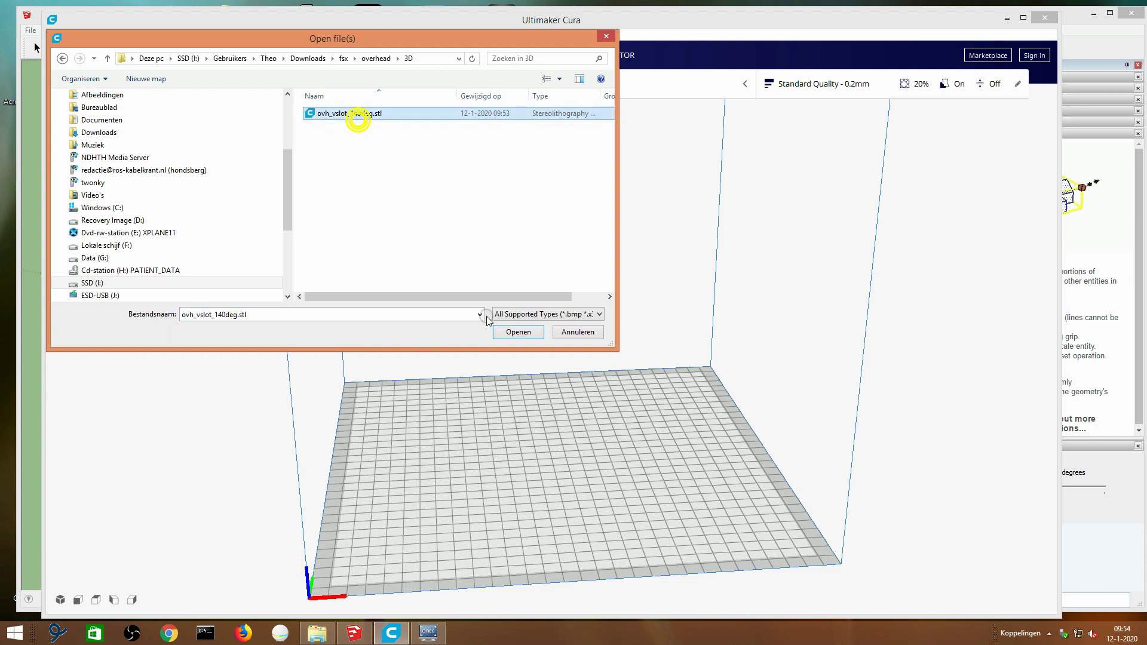
{"action": "left_click", "coordinate": [518, 333]}
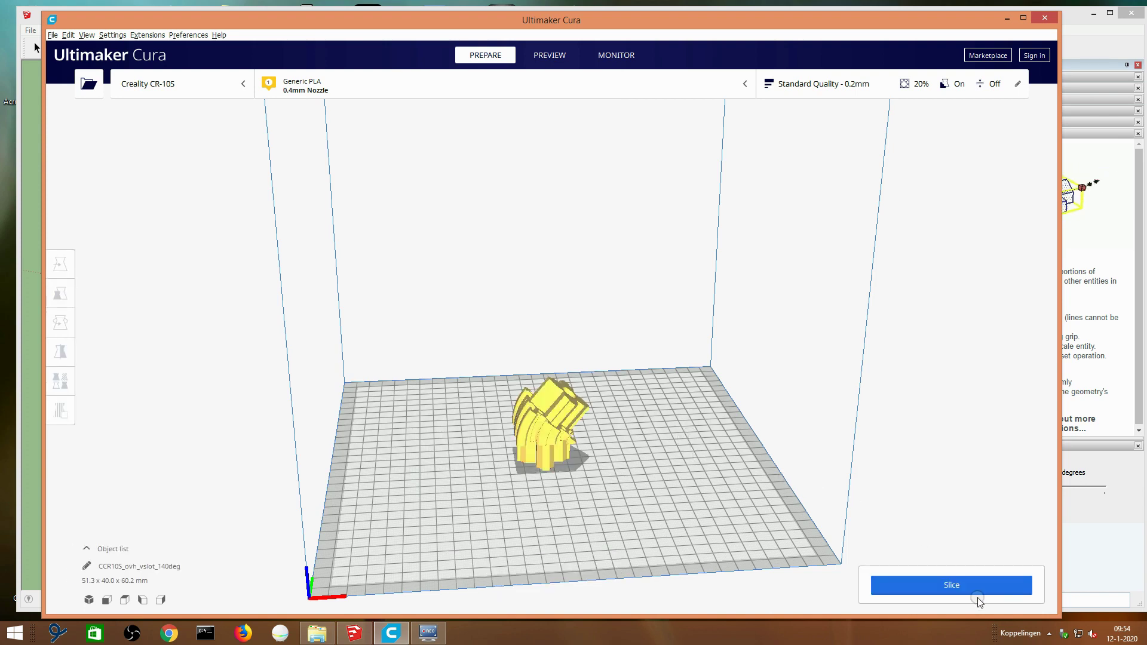
Step: Slice the fitting, then zoom, tilt and step through layers in the preview
{"action": "left_click", "coordinate": [957, 588]}
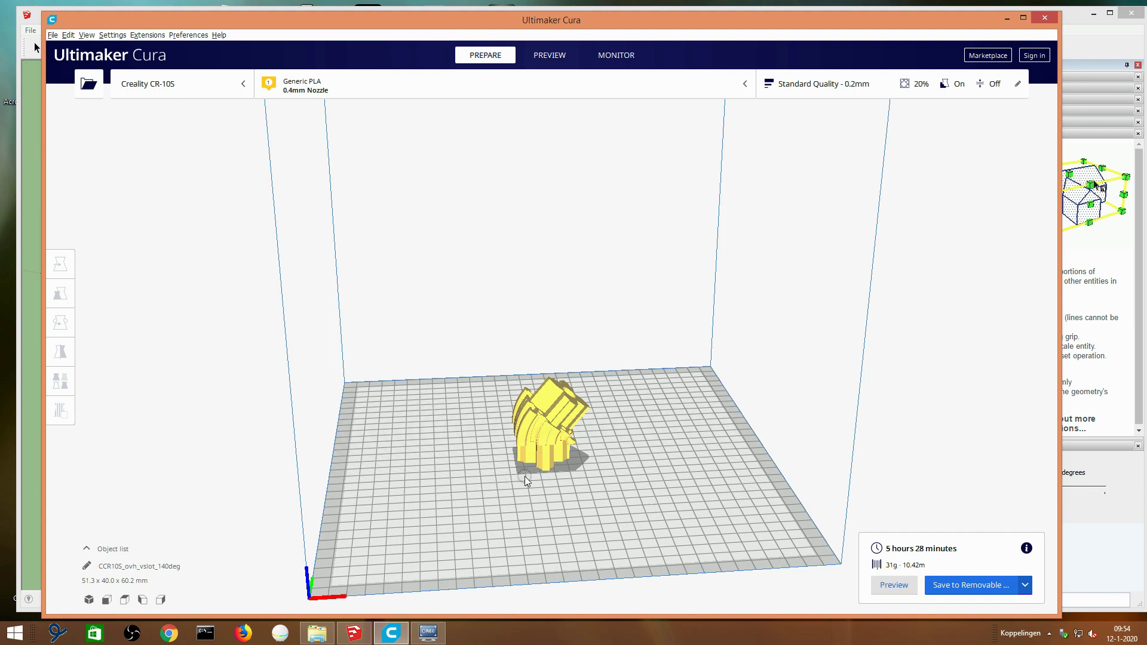
{"action": "left_click", "coordinate": [876, 585]}
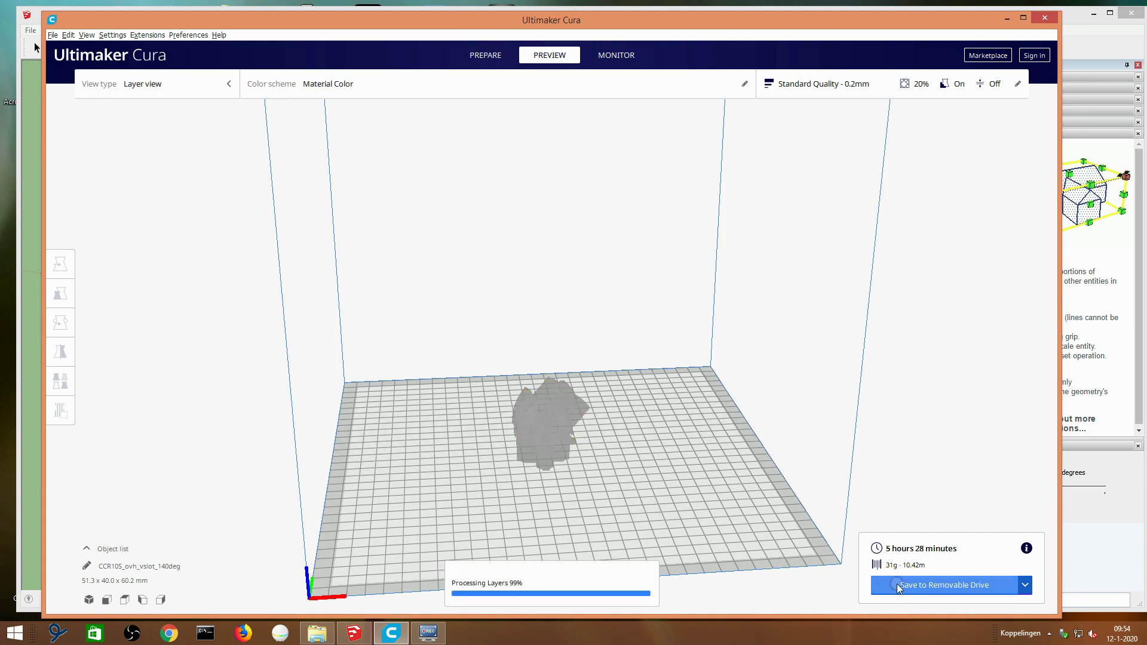
{"action": "scroll", "coordinate": [569, 484], "scroll_direction": "up", "scroll_amount": 2}
{"action": "mouse_move", "coordinate": [535, 499]}
{"action": "right_mouse_down"}
{"action": "mouse_move", "coordinate": [511, 319]}
{"action": "mouse_move", "coordinate": [550, 328]}
{"action": "right_mouse_up"}
{"action": "scroll", "coordinate": [597, 328], "scroll_direction": "up", "scroll_amount": 3}
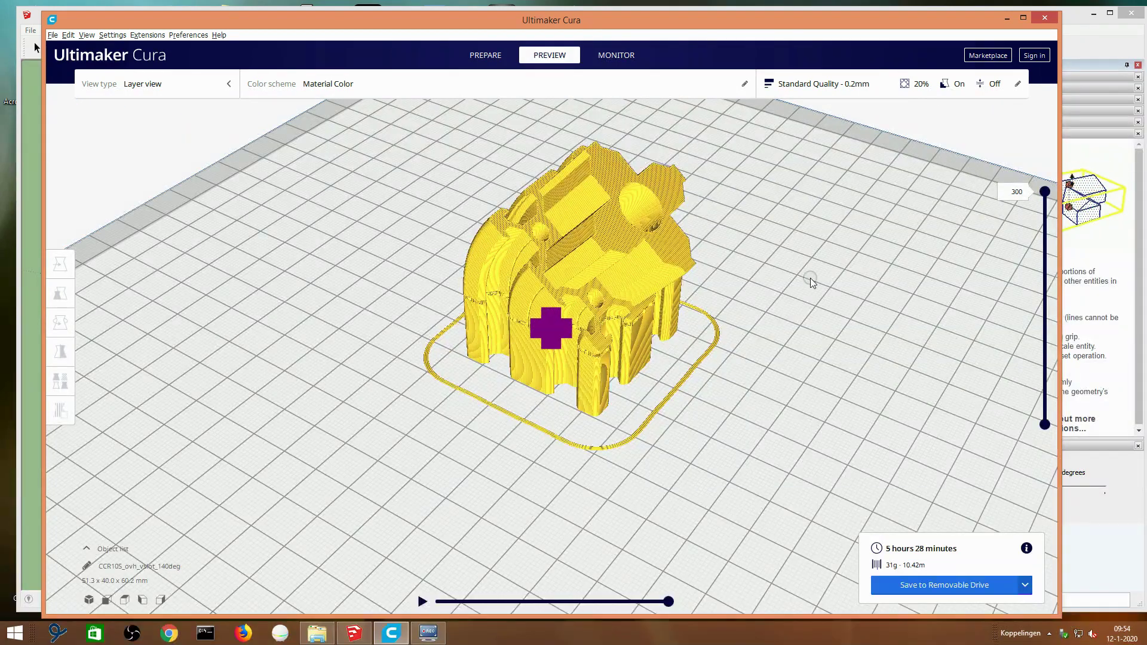
{"action": "mouse_move", "coordinate": [1044, 187]}
{"action": "left_mouse_down"}
{"action": "mouse_move", "coordinate": [1044, 410]}
{"action": "mouse_move", "coordinate": [1009, 172]}
{"action": "left_mouse_up"}
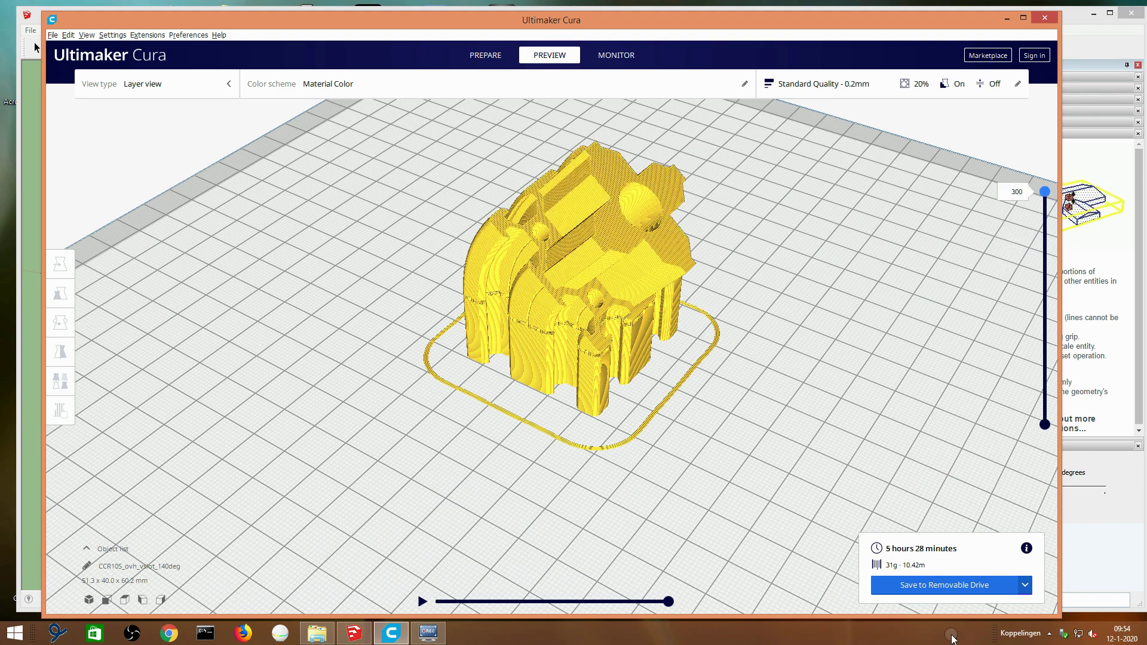
Step: Save the G-code to file as CCR10S_ovh_vslot_140deg.gcode in the 3D folder
{"action": "left_click", "coordinate": [1024, 582]}
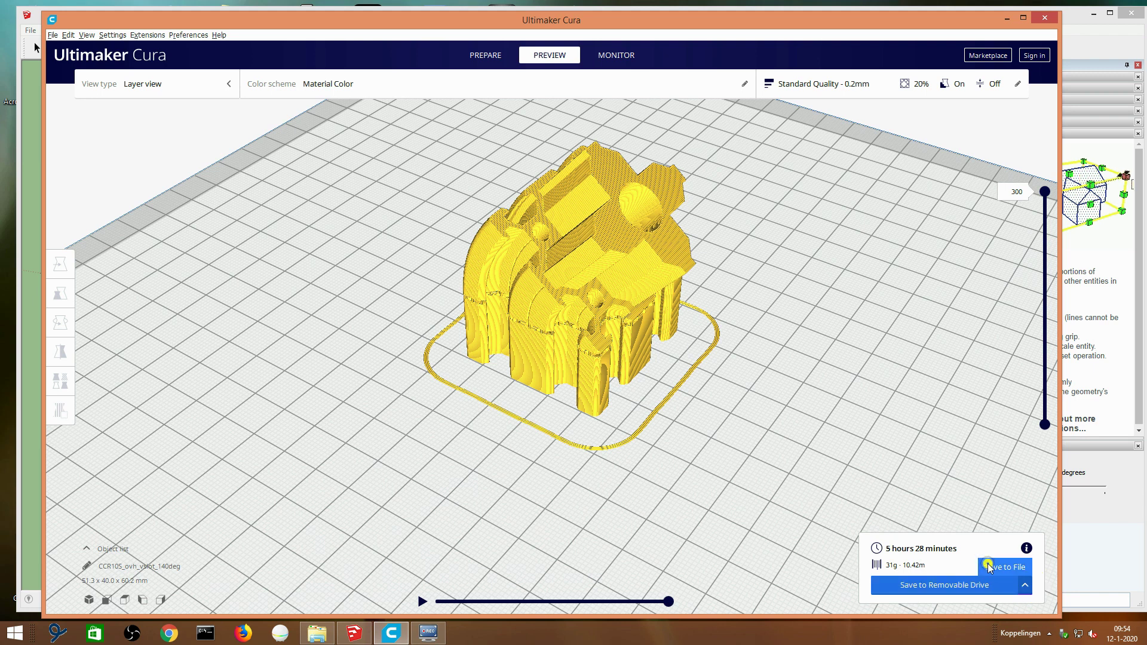
{"action": "left_click", "coordinate": [951, 586]}
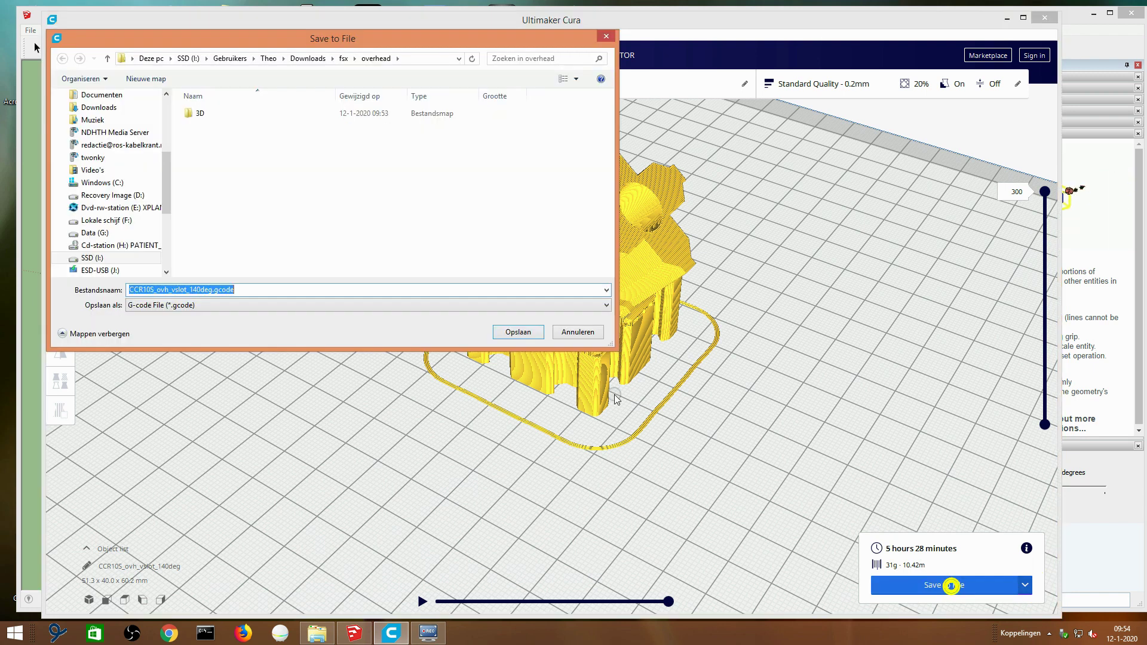
{"action": "double_click", "coordinate": [203, 115]}
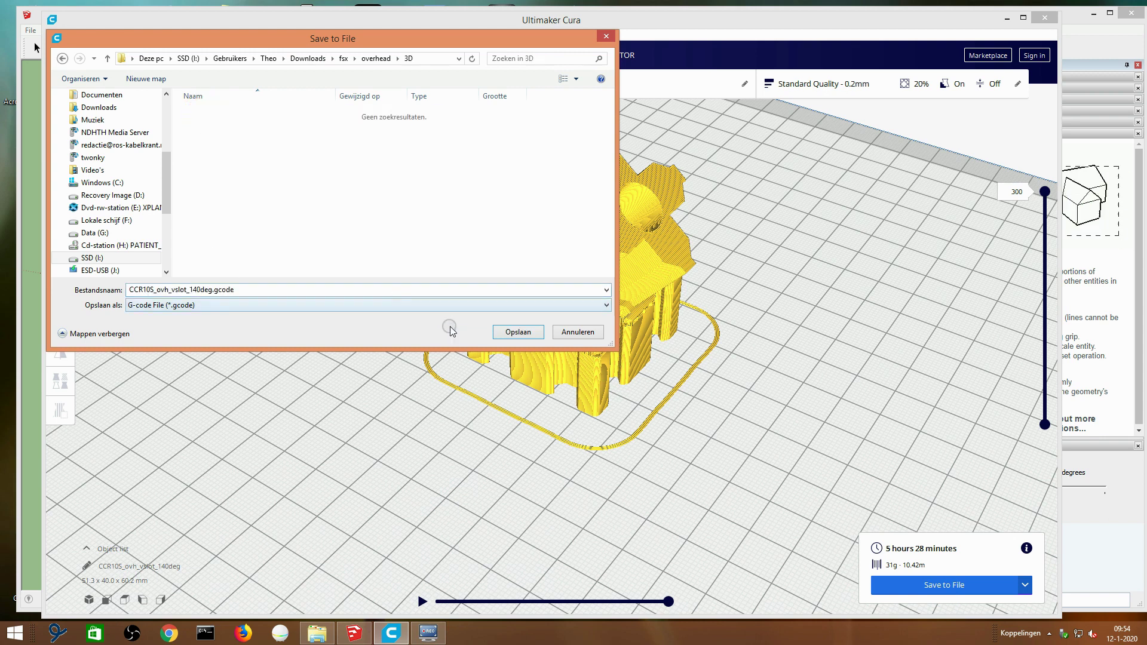
{"action": "left_click", "coordinate": [510, 336]}
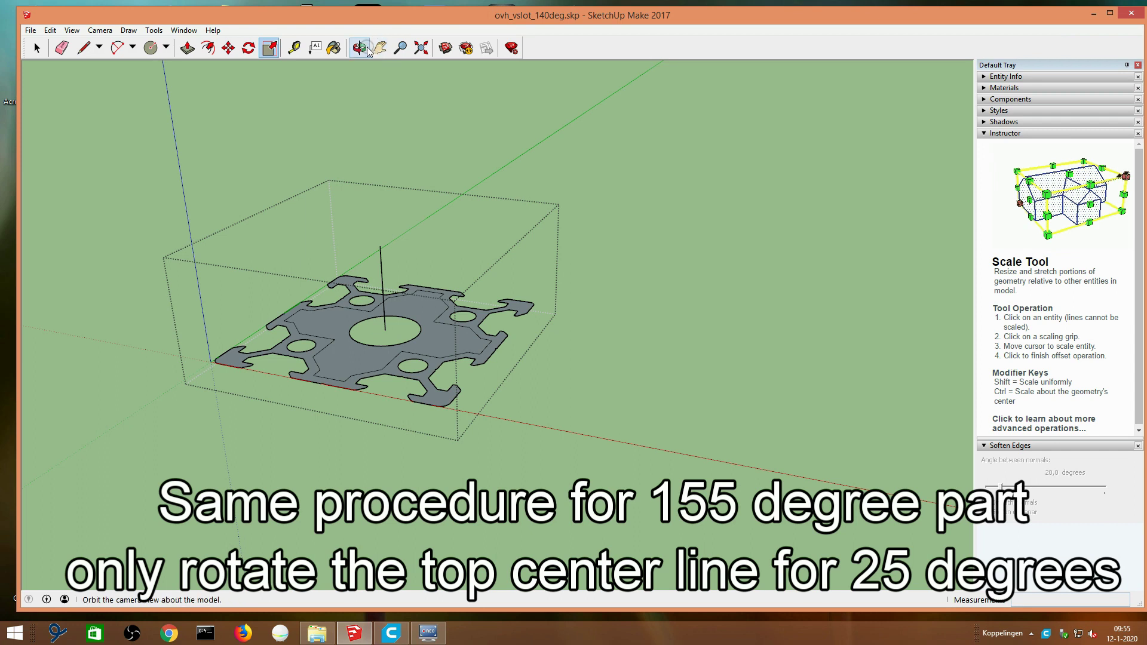
Step: Rotate the vertical centre line above the plate 25 degrees about its lower end
{"action": "left_click", "coordinate": [359, 51]}
{"action": "left_click_drag", "start_coordinate": [371, 251], "coordinate": [386, 300]}
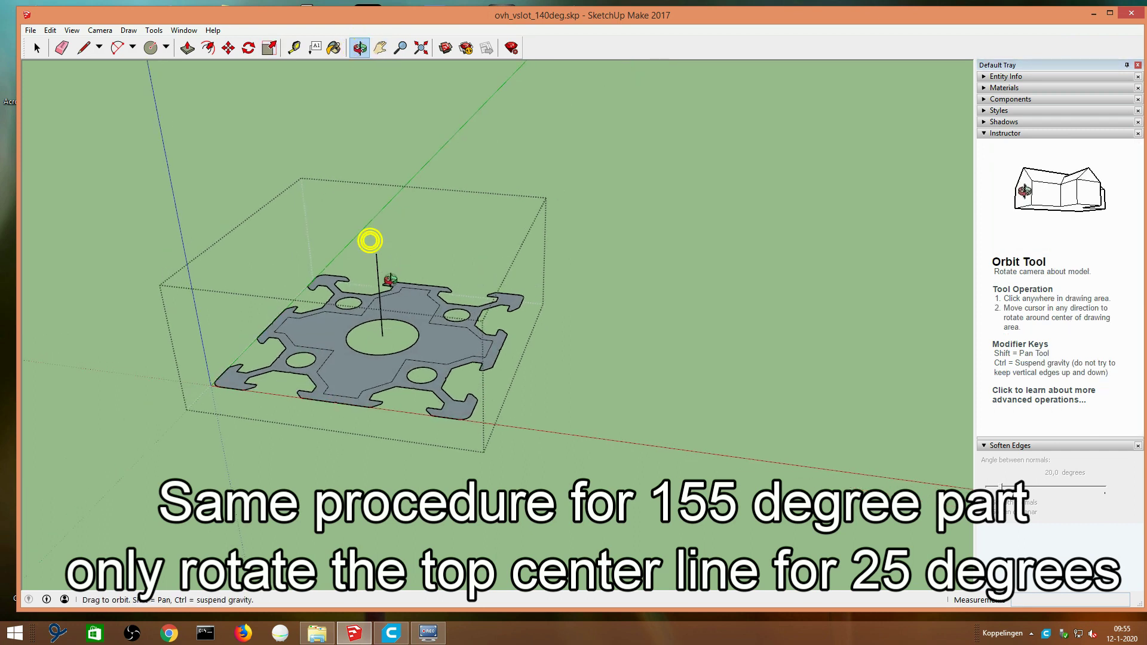
{"action": "scroll", "coordinate": [387, 301], "scroll_direction": "up", "scroll_amount": 3}
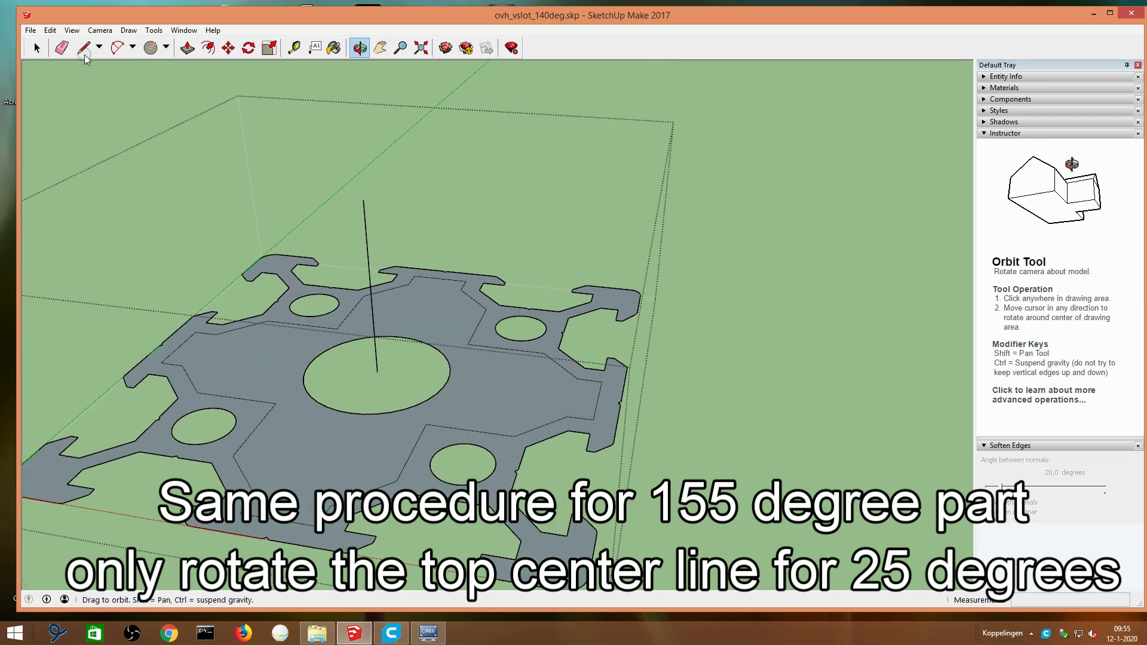
{"action": "left_click", "coordinate": [36, 48]}
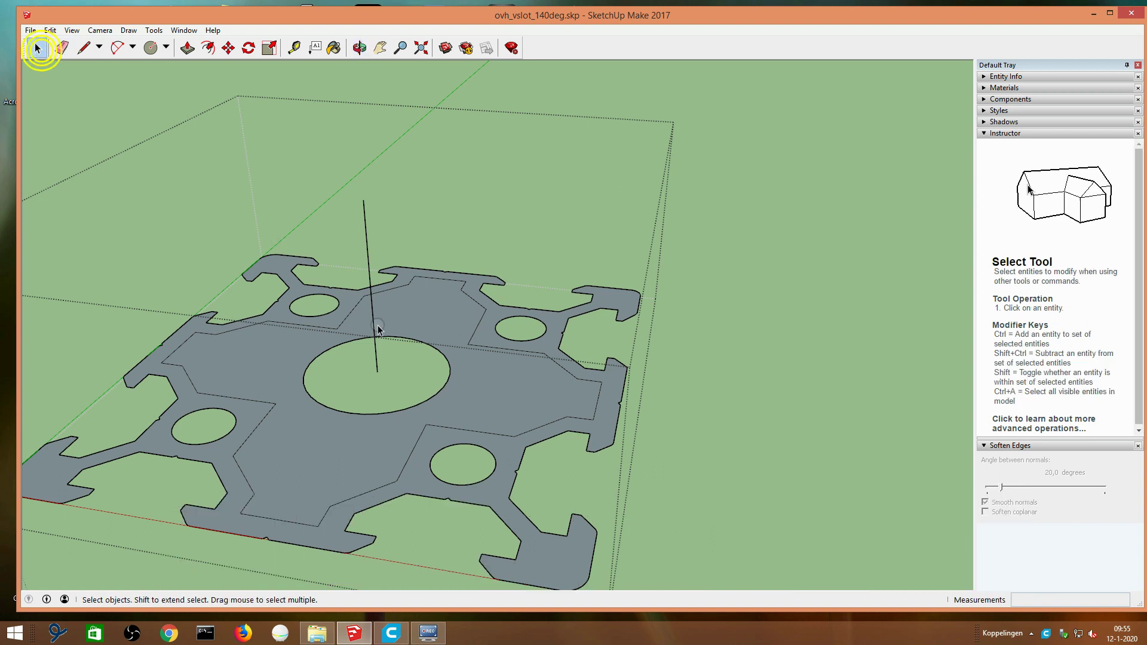
{"action": "scroll", "coordinate": [377, 285], "scroll_direction": "up", "scroll_amount": 5}
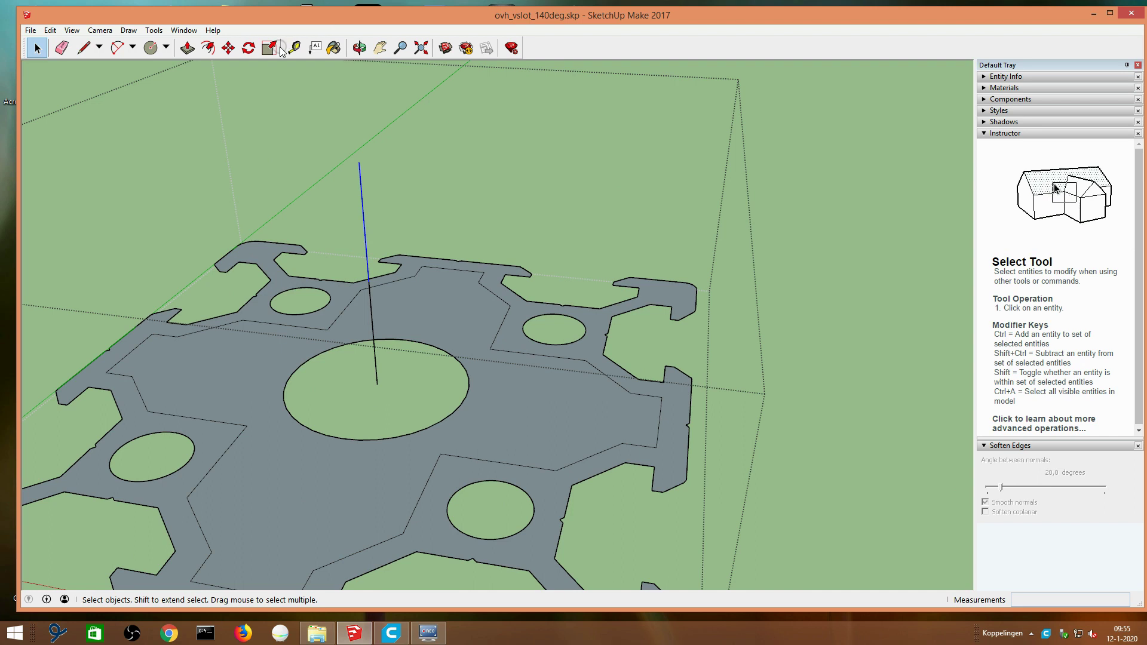
{"action": "left_click", "coordinate": [250, 51]}
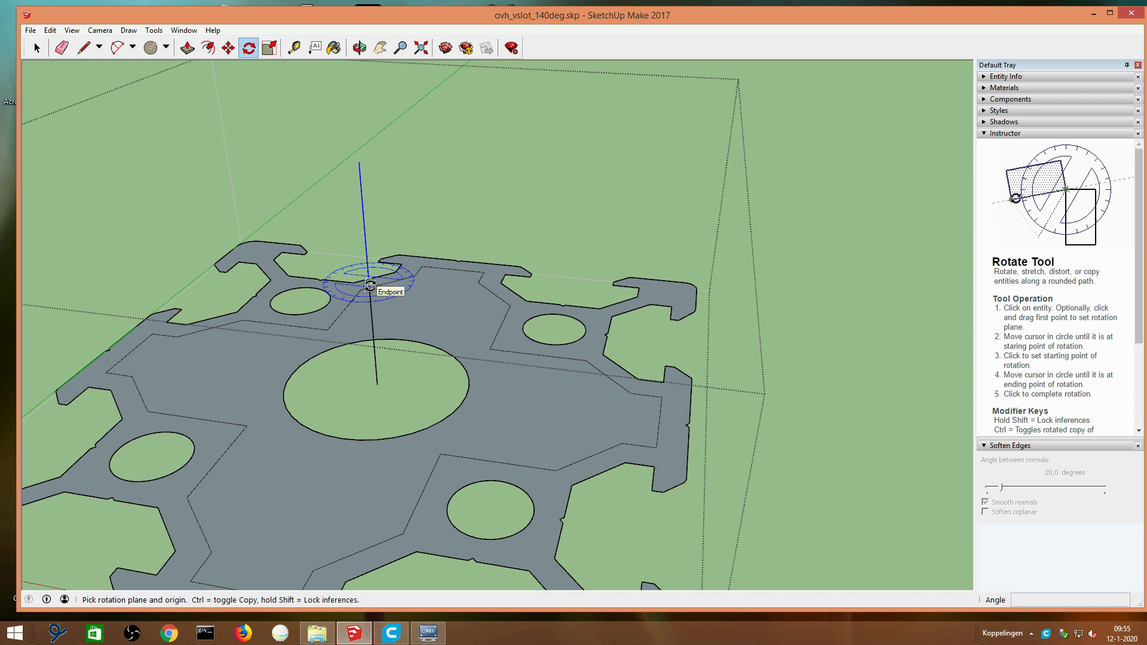
{"action": "scroll", "coordinate": [370, 285], "scroll_direction": "up", "scroll_amount": 3}
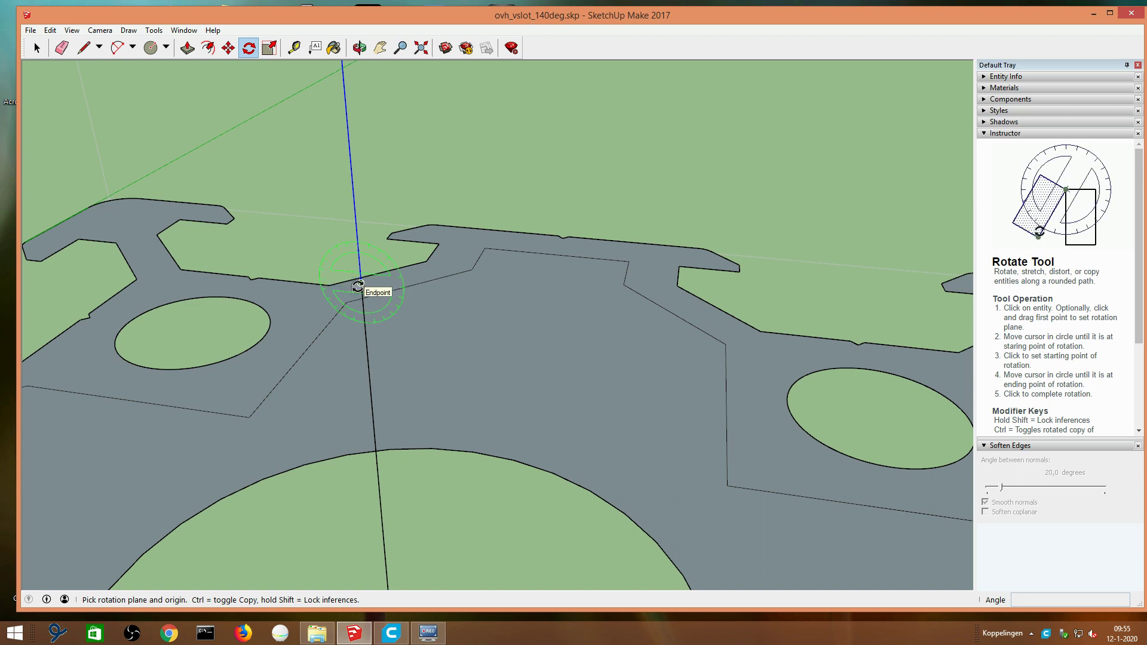
{"action": "left_click_drag", "start_coordinate": [361, 283], "coordinate": [348, 130]}
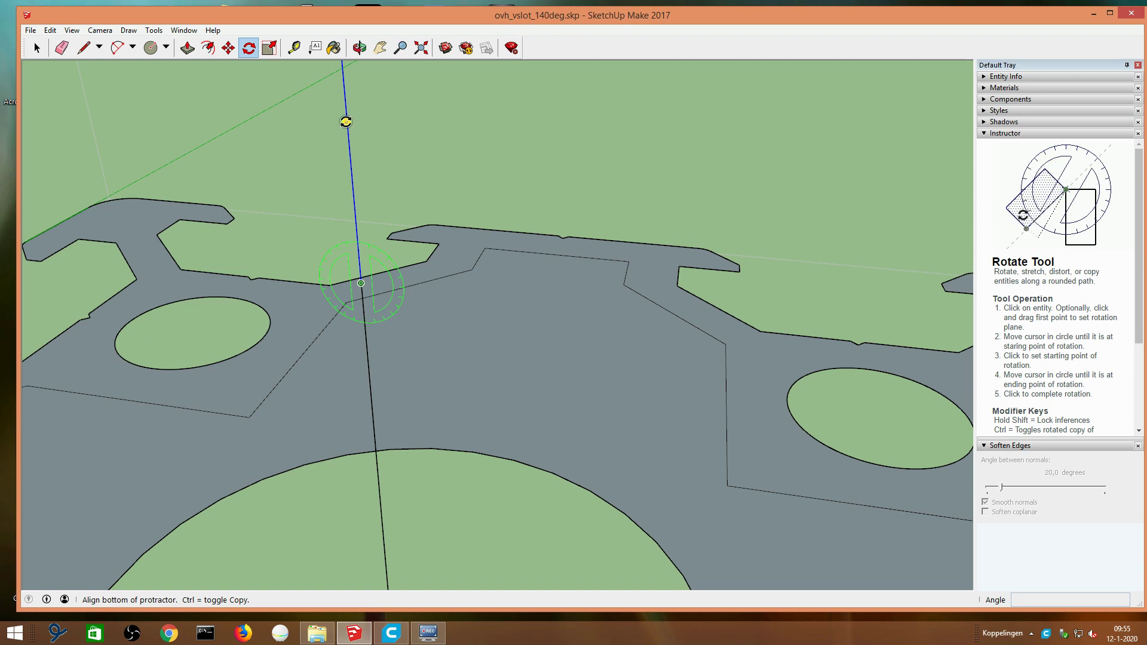
{"action": "left_click", "coordinate": [346, 121]}
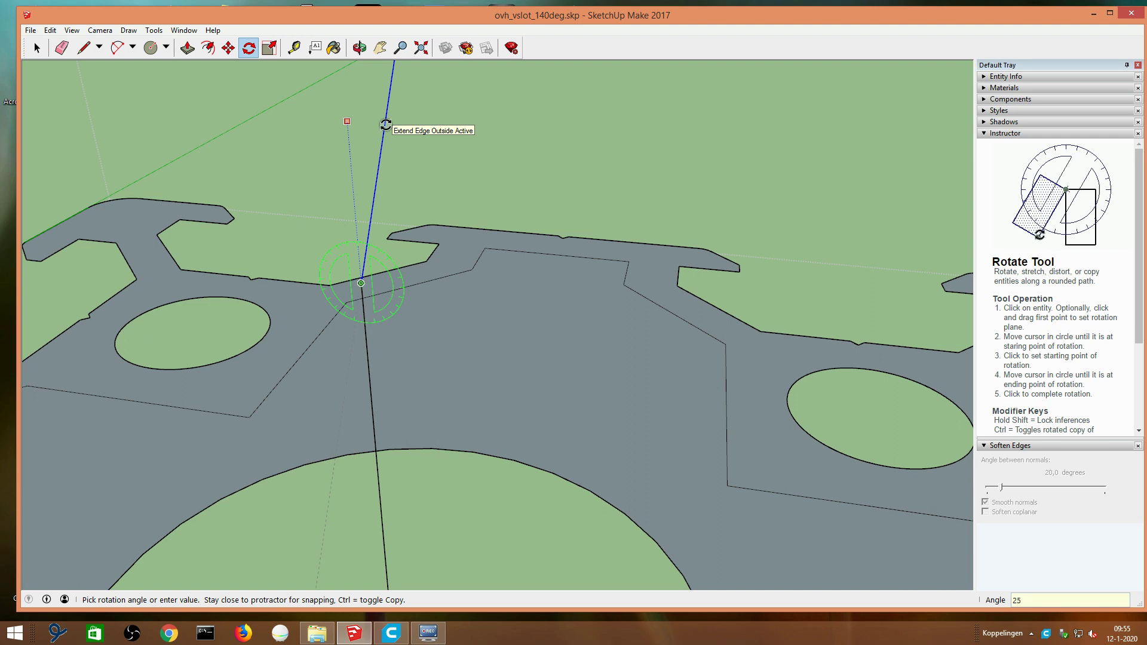
{"action": "key", "text": "Escape"}
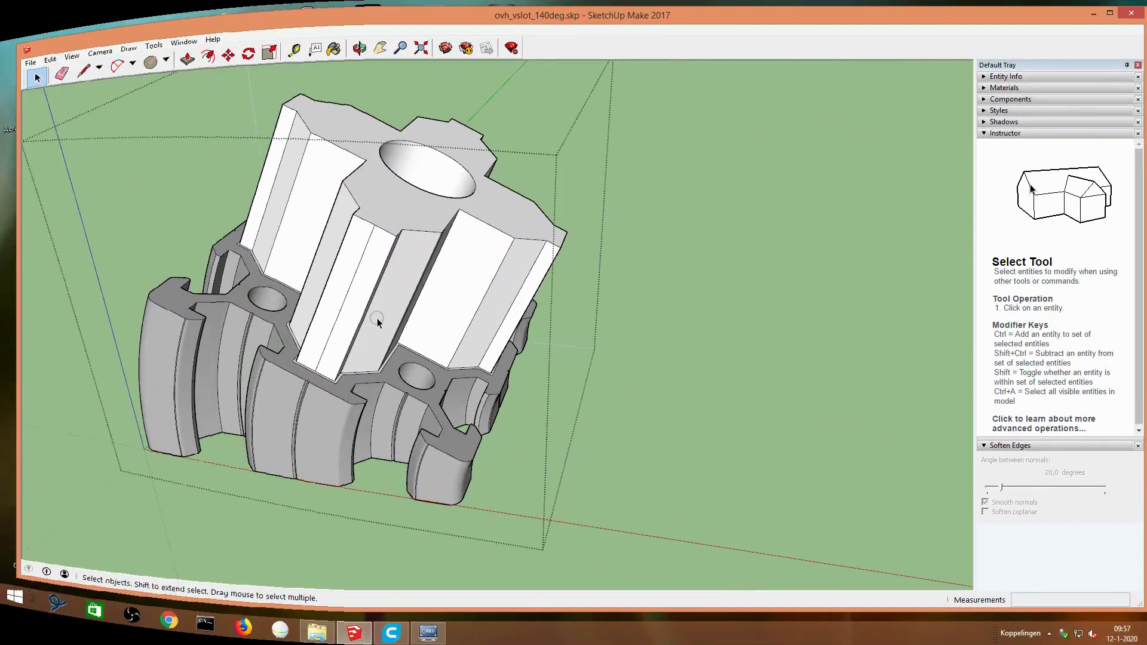
{"action": "left_click", "coordinate": [357, 55]}
{"action": "left_click_drag", "start_coordinate": [333, 321], "coordinate": [367, 243]}
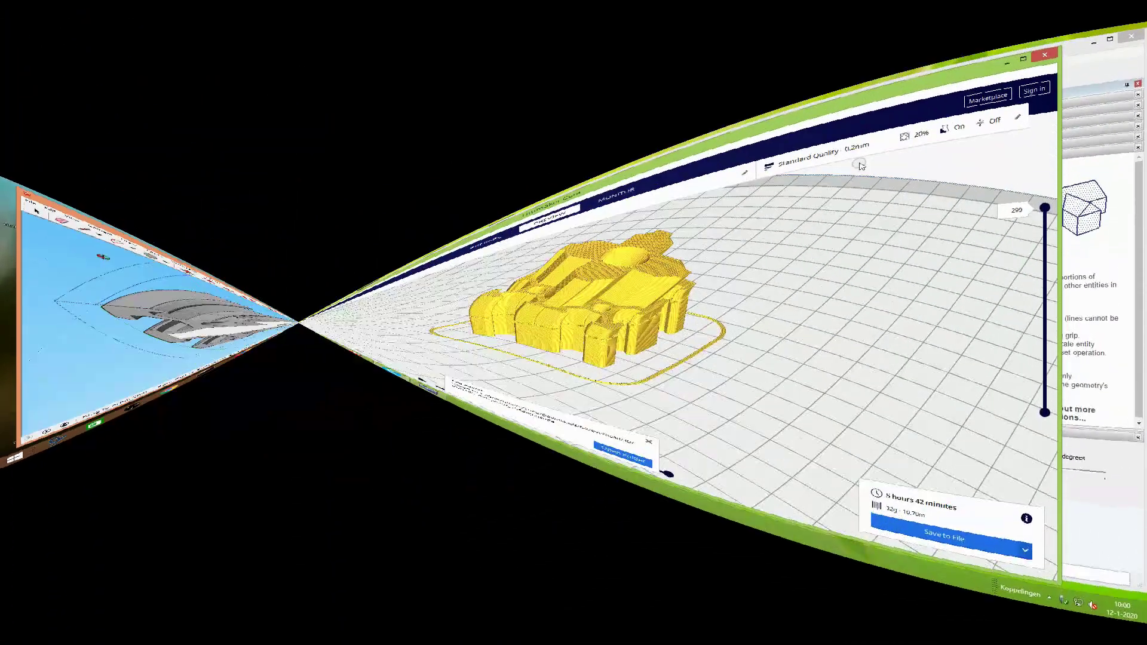